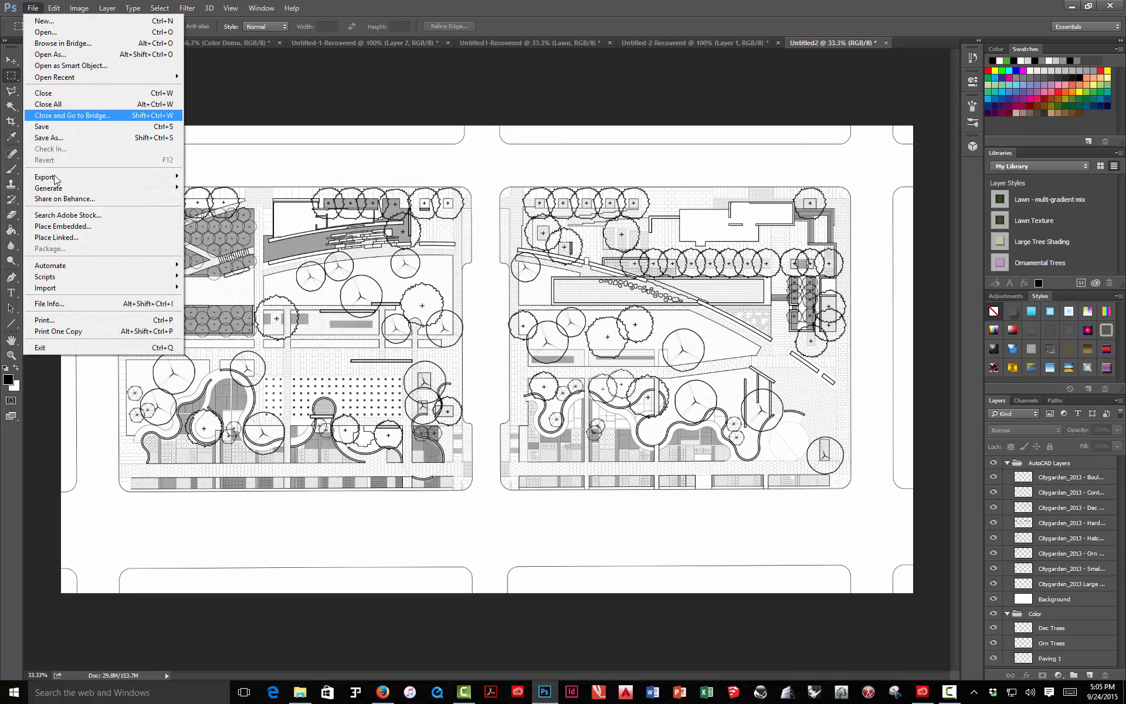
{"action": "mouse_move", "coordinate": [83, 276]}
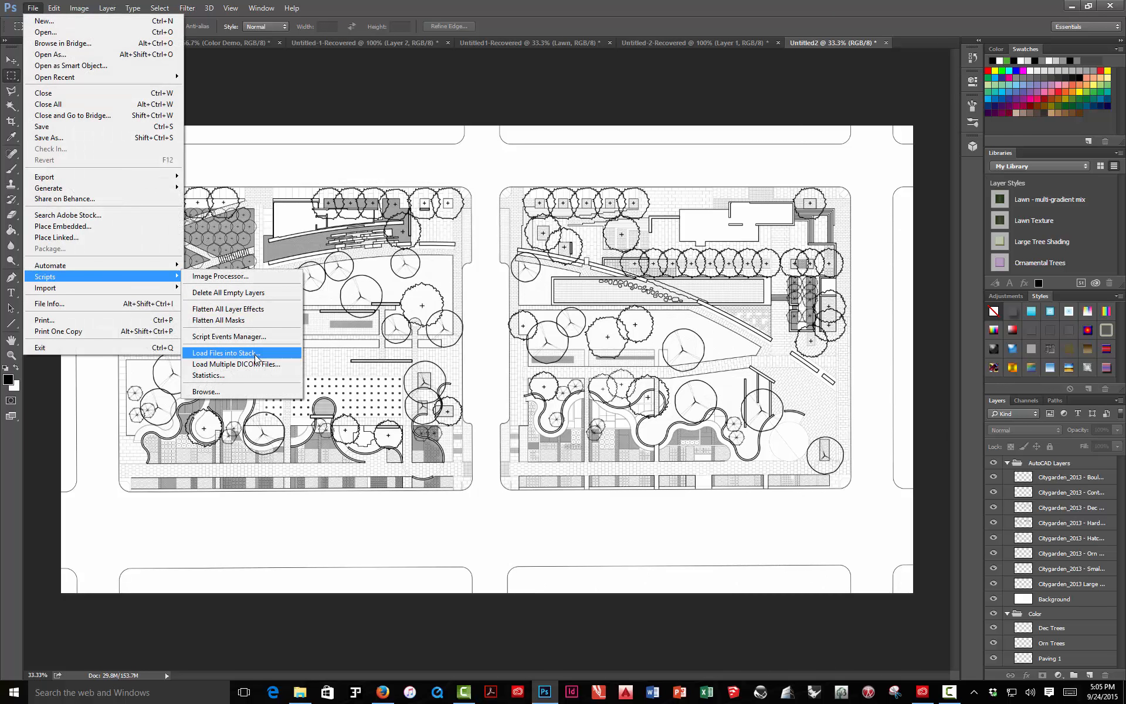
{"action": "left_click", "coordinate": [445, 83]}
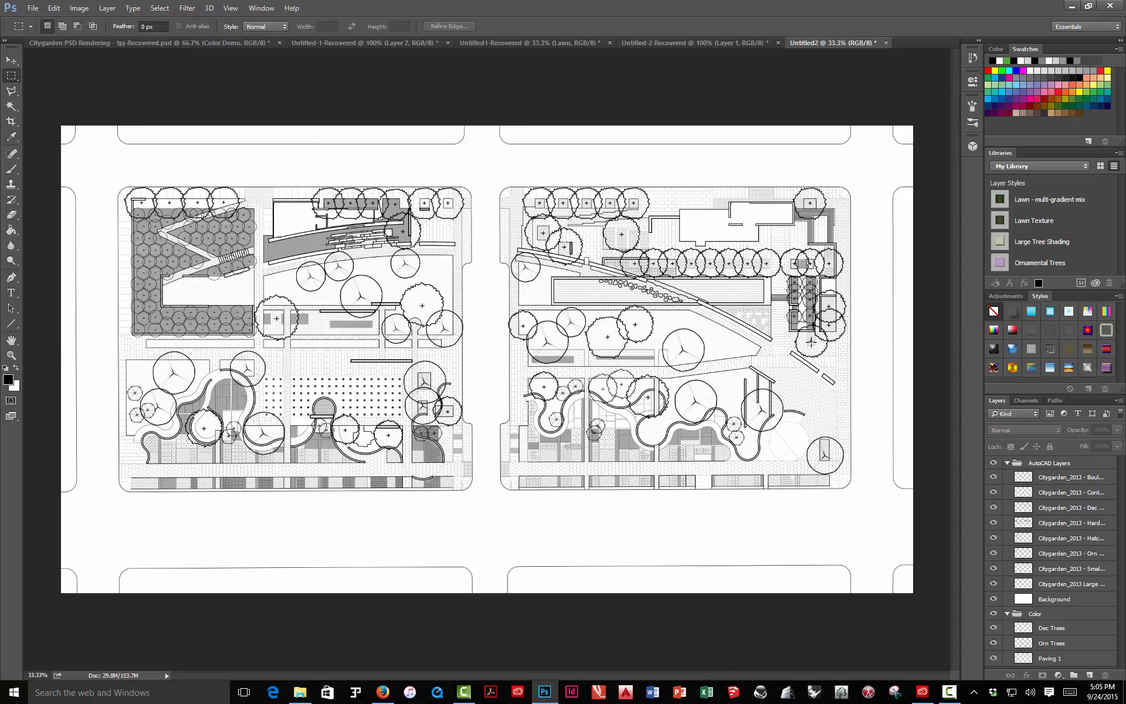
Review the AutoCAD Layers group and check what its hatch layer contributes by hiding and showing it
{"action": "left_click", "coordinate": [1007, 463]}
{"action": "left_click", "coordinate": [1041, 465]}
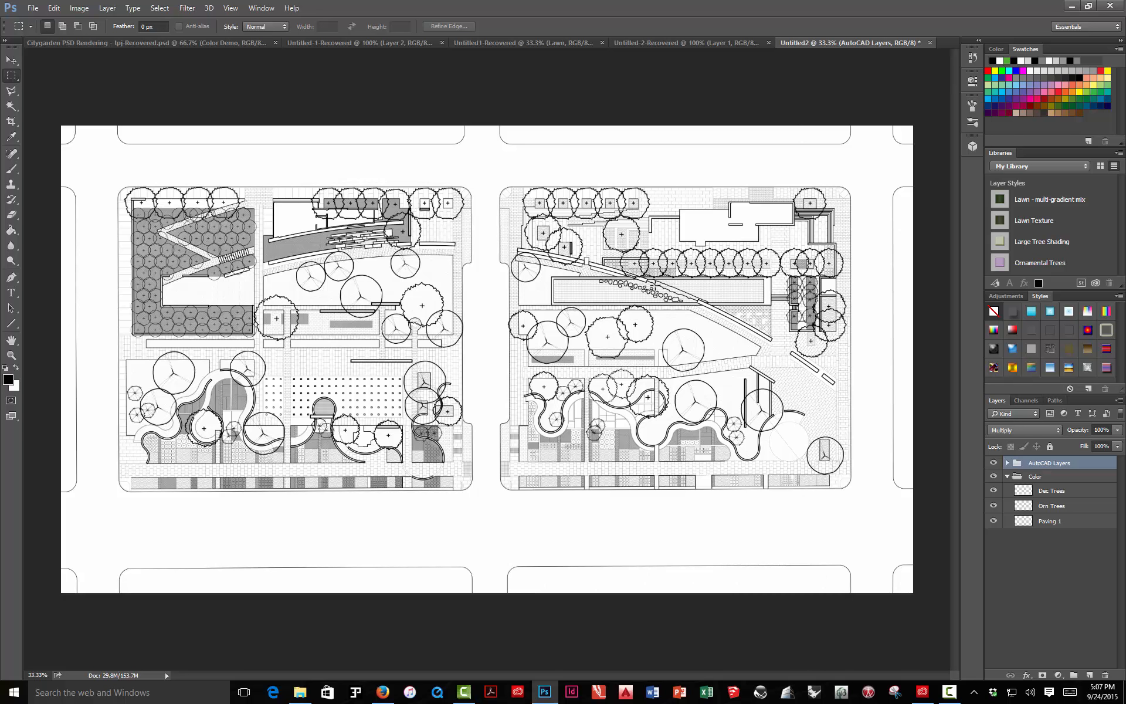
{"action": "left_click", "coordinate": [1008, 463]}
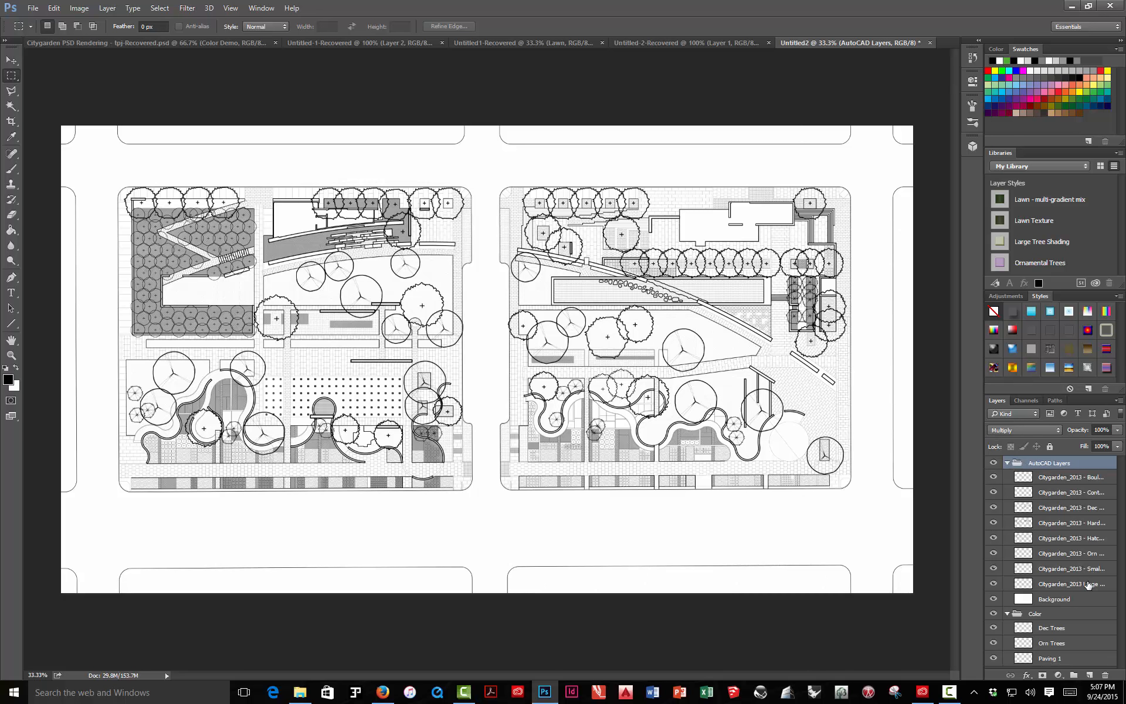
{"action": "left_click", "coordinate": [993, 538]}
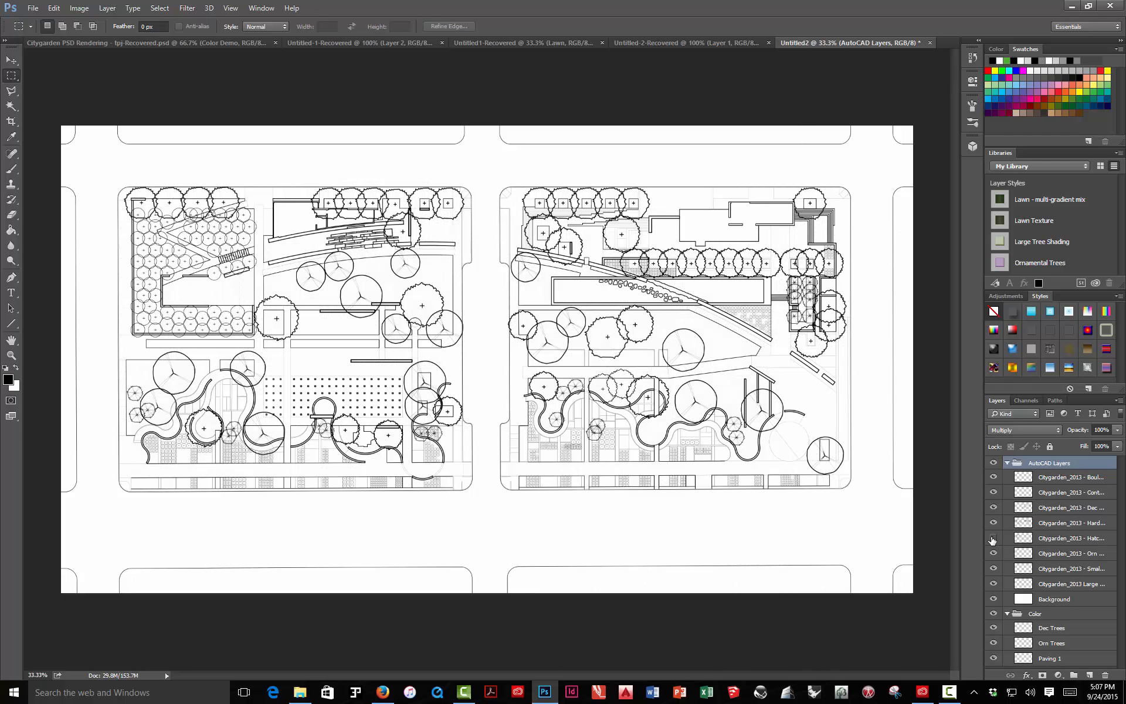
{"action": "left_click", "coordinate": [992, 539]}
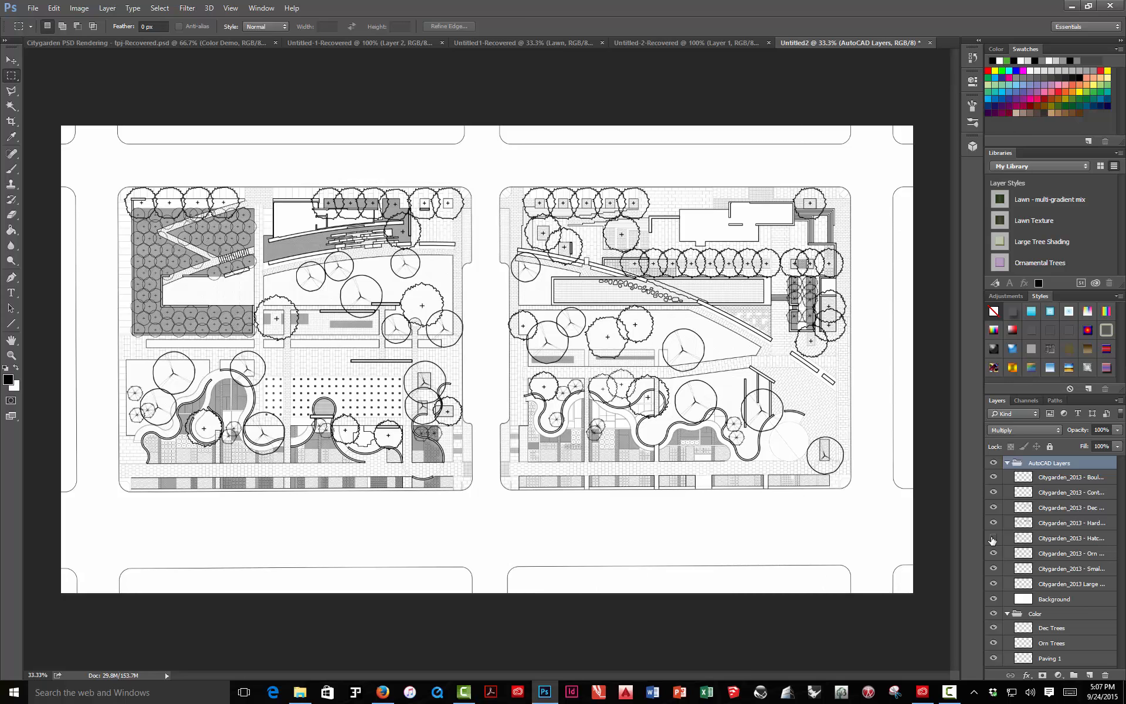
{"action": "left_click", "coordinate": [993, 539]}
{"action": "left_click", "coordinate": [993, 539]}
Move the Dec Trees layer out of the Color group to the top of the stack, above the AutoCAD Layers group
{"action": "left_click_drag", "start_coordinate": [1055, 632], "coordinate": [1055, 458]}
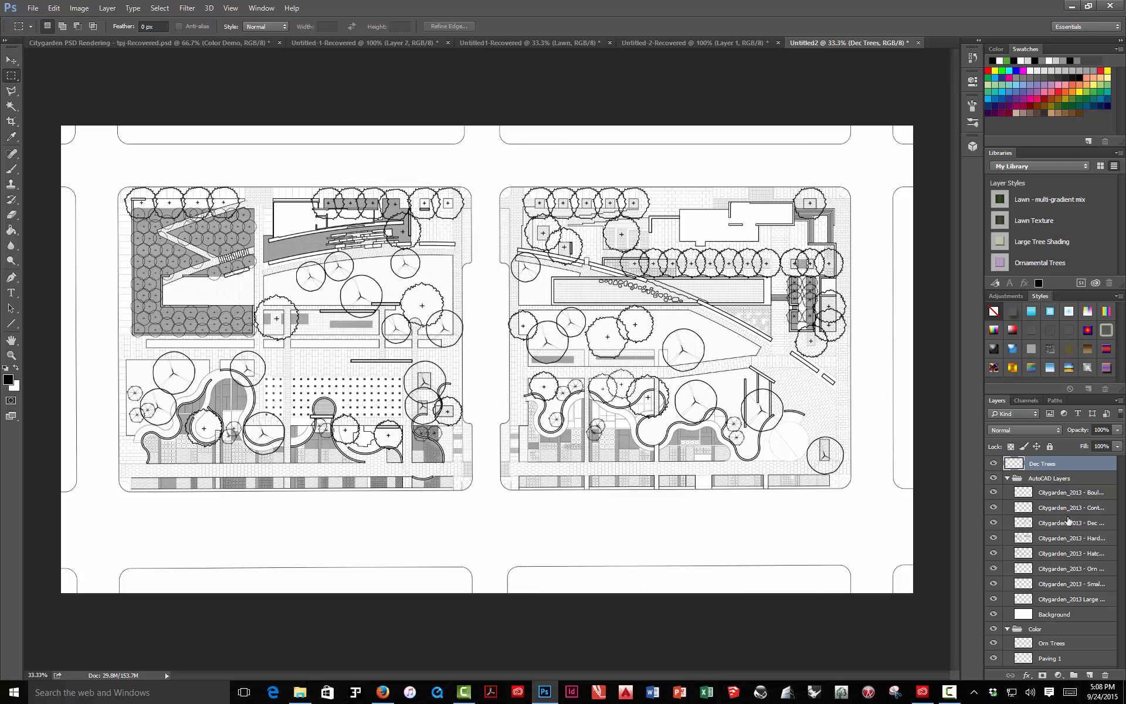
{"action": "left_click", "coordinate": [1007, 479]}
{"action": "left_click", "coordinate": [1007, 478]}
Select the empty area around the trees with the Magic Wand on the AutoCAD Dec Trees linework layer
{"action": "left_click", "coordinate": [1088, 526]}
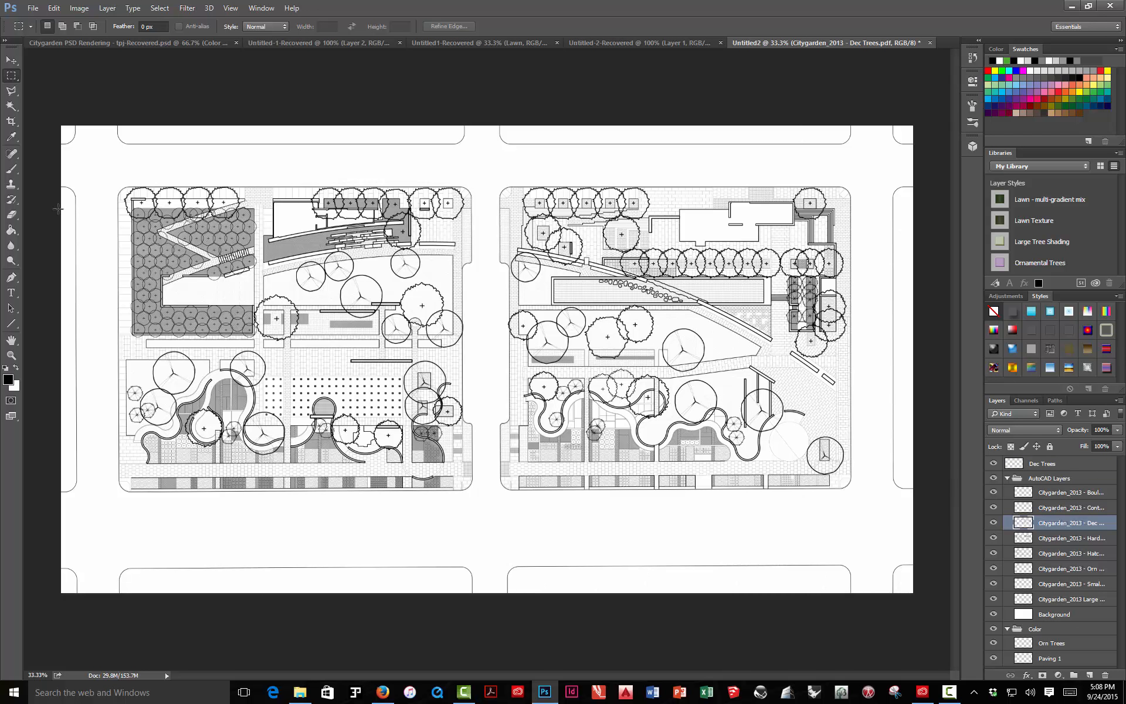
{"action": "left_click", "coordinate": [11, 106]}
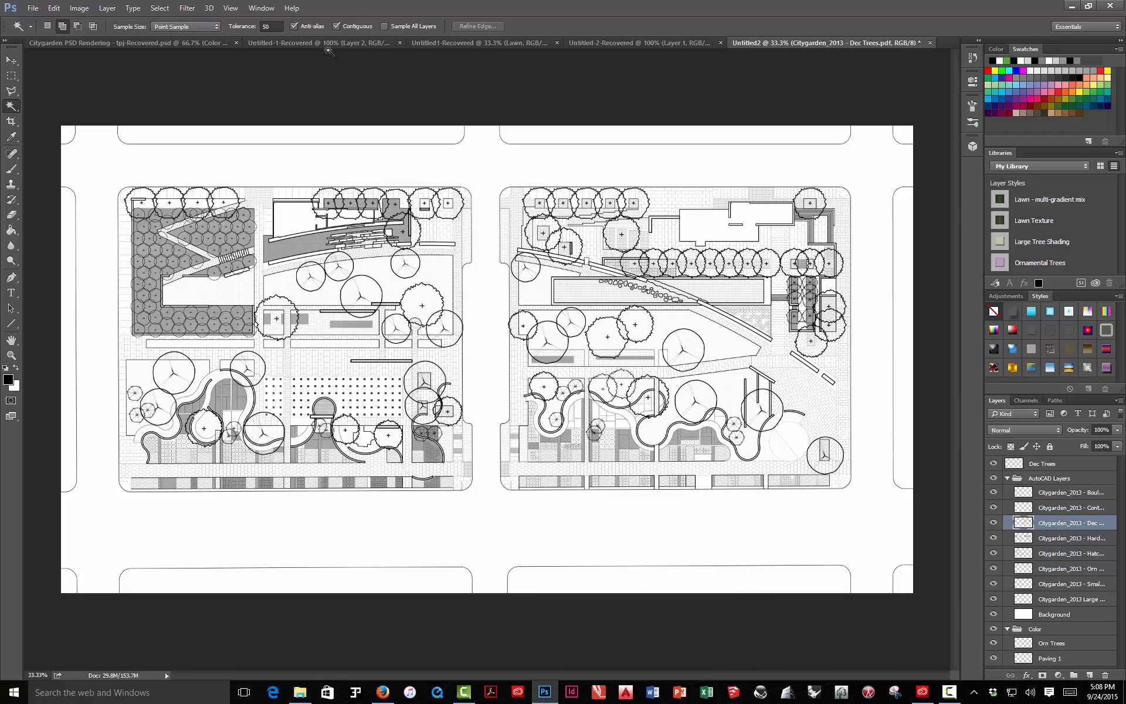
{"action": "left_click", "coordinate": [386, 165]}
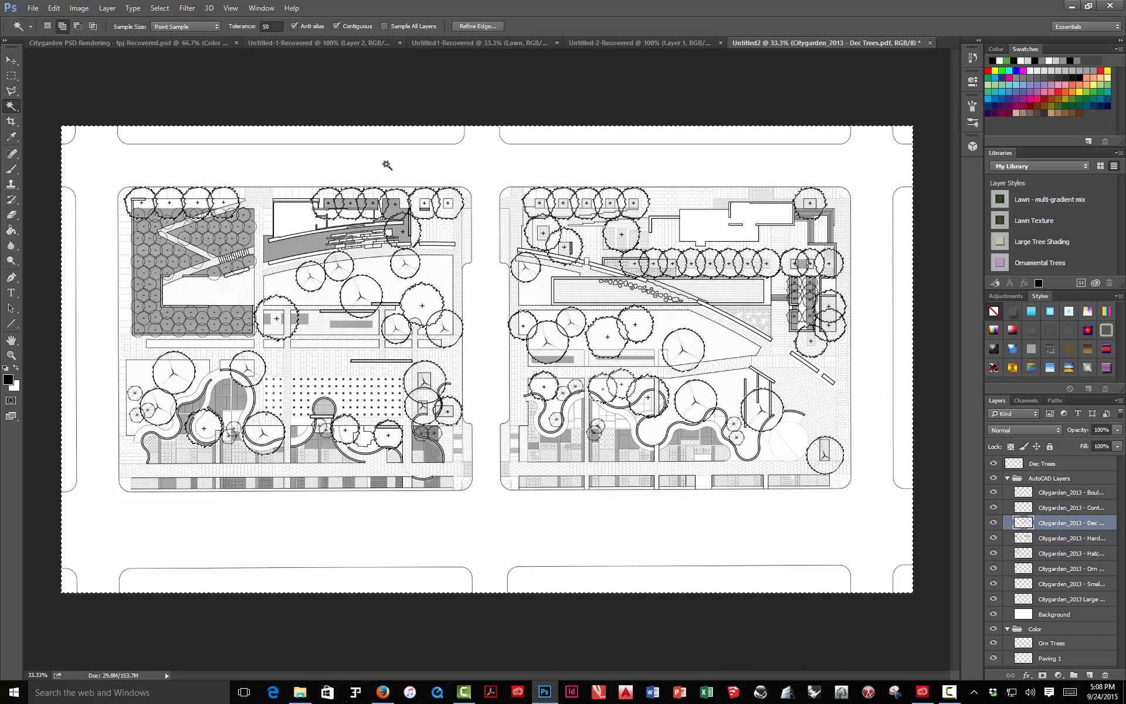
Preview the selection in Quick Mask and check that the Quick Mask options colour the selected areas
{"action": "left_click", "coordinate": [11, 401]}
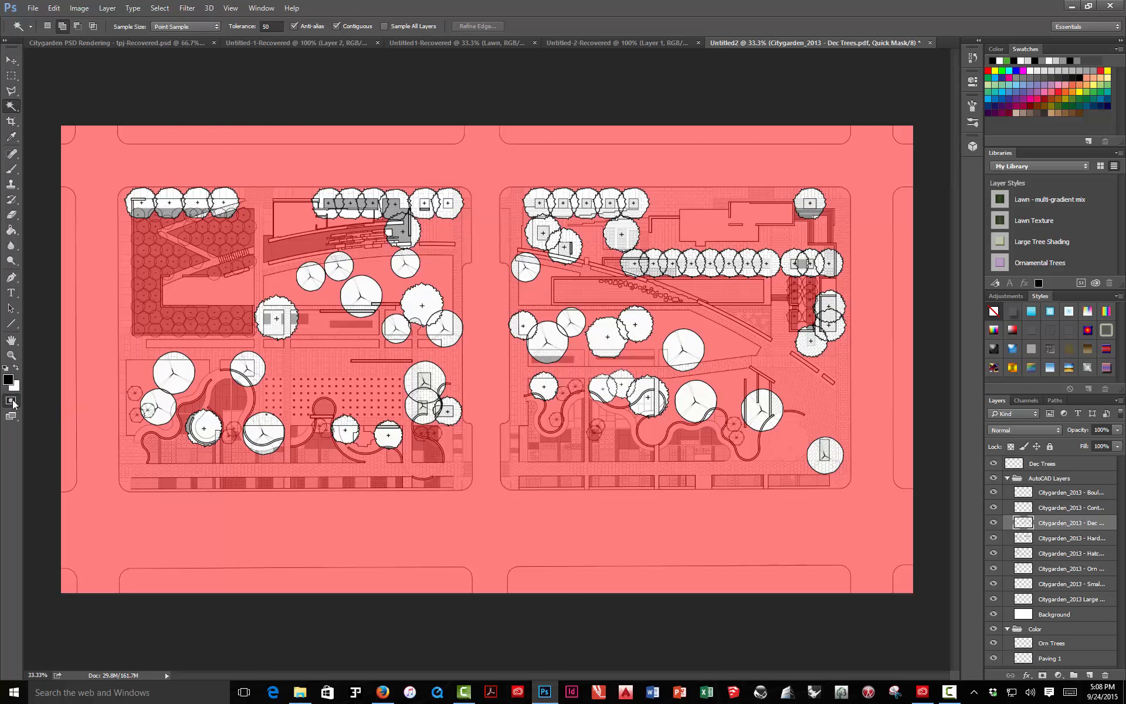
{"action": "double_click", "coordinate": [11, 401]}
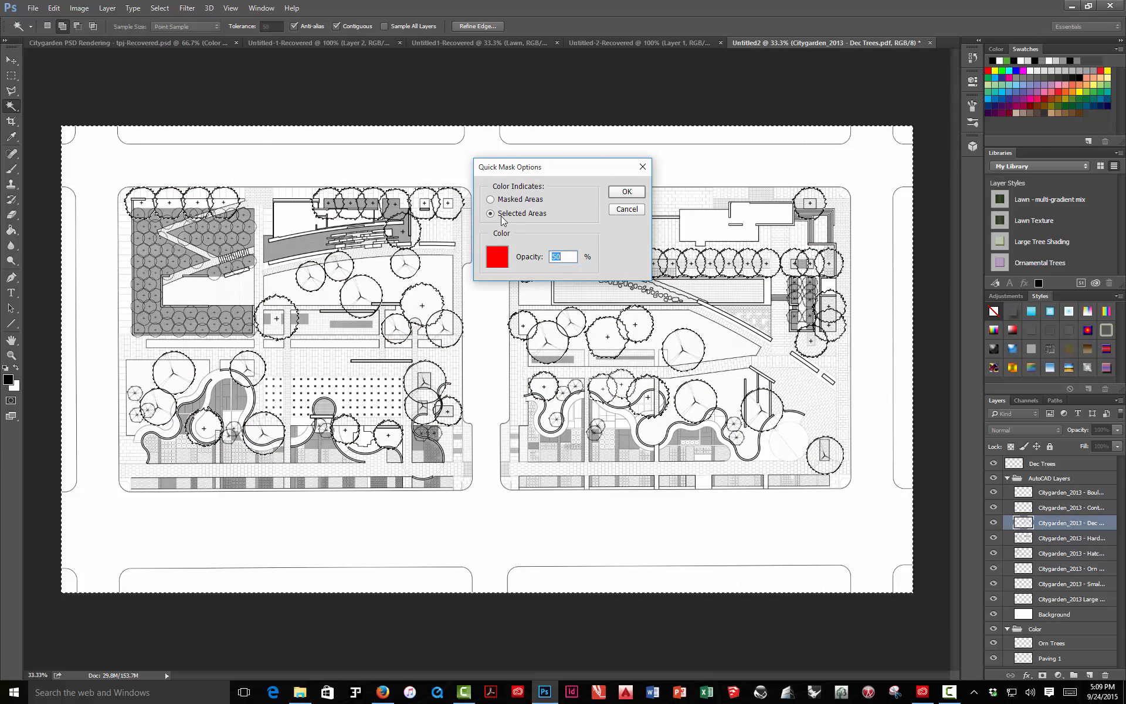
{"action": "left_click", "coordinate": [626, 192]}
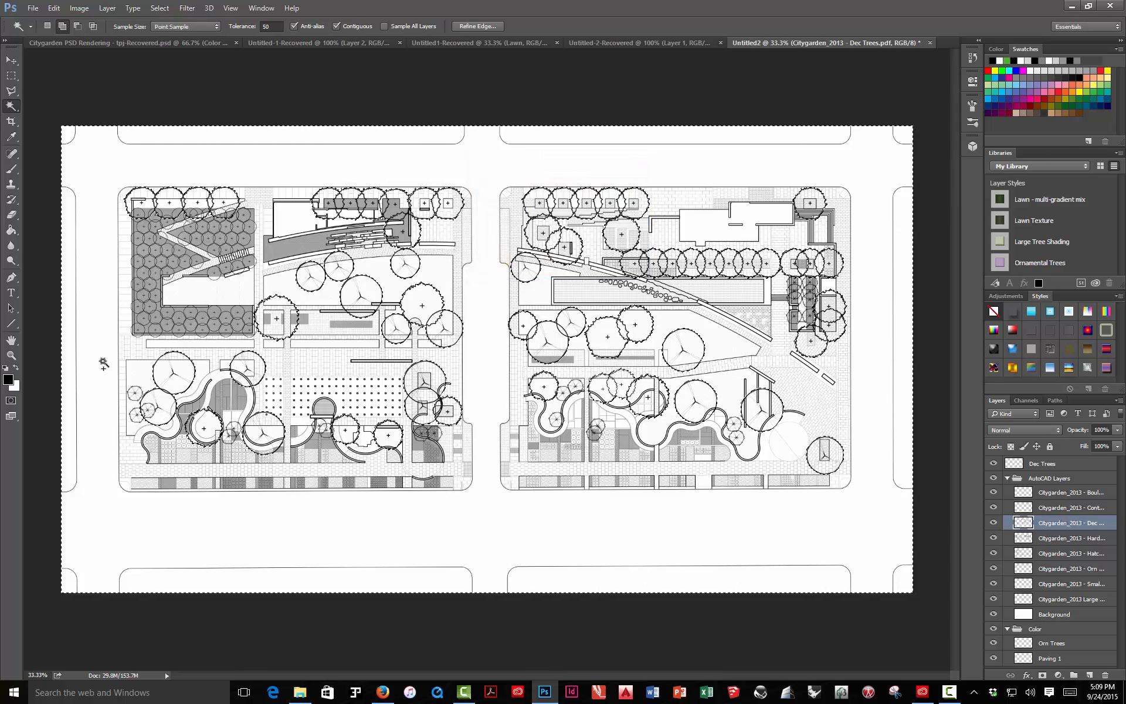
{"action": "left_click", "coordinate": [12, 403]}
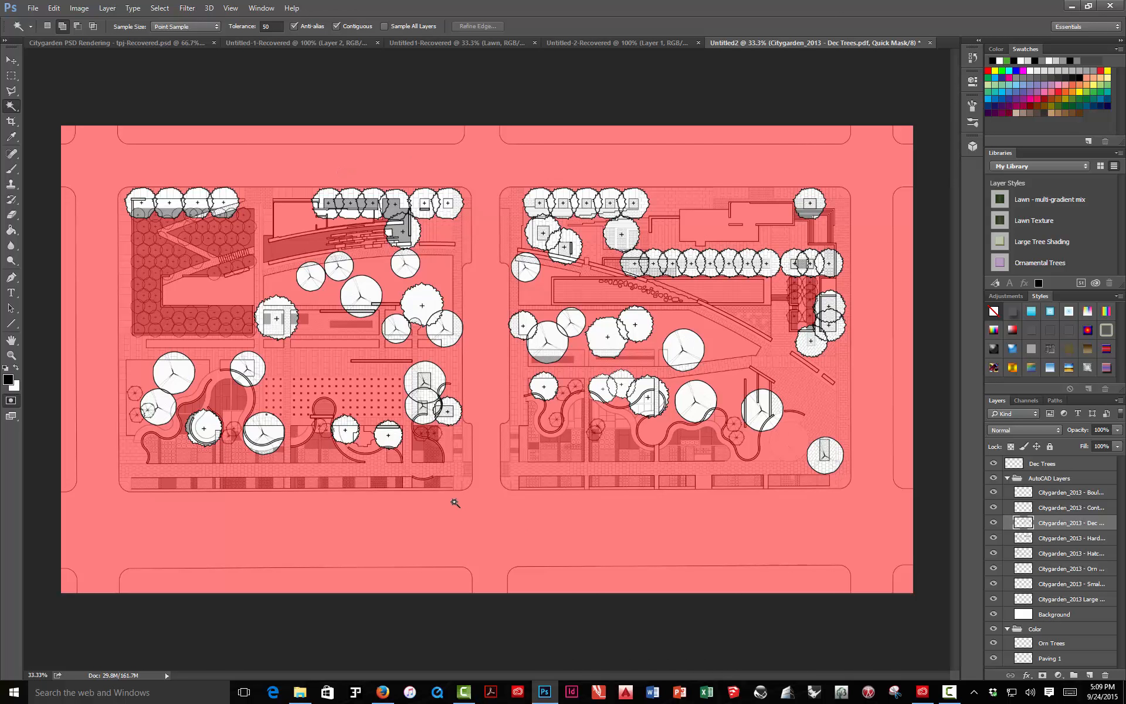
{"action": "key", "text": "q"}
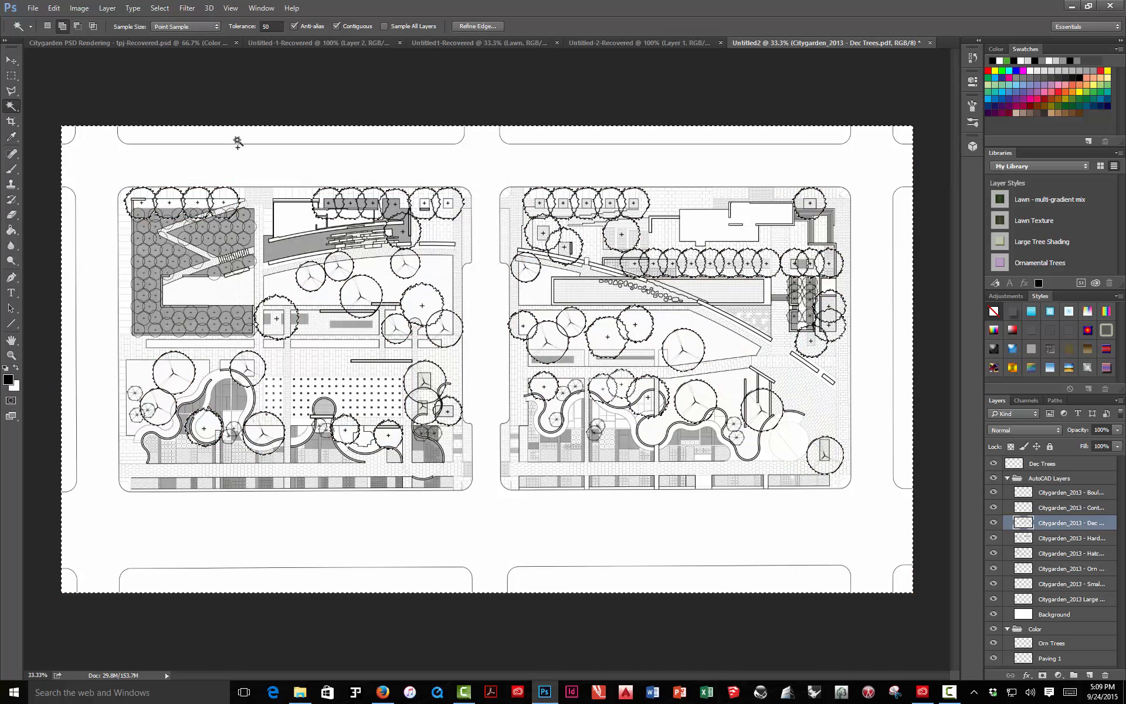
Invert the selection to cover the deciduous trees and check it in Quick Mask
{"action": "left_click", "coordinate": [161, 8]}
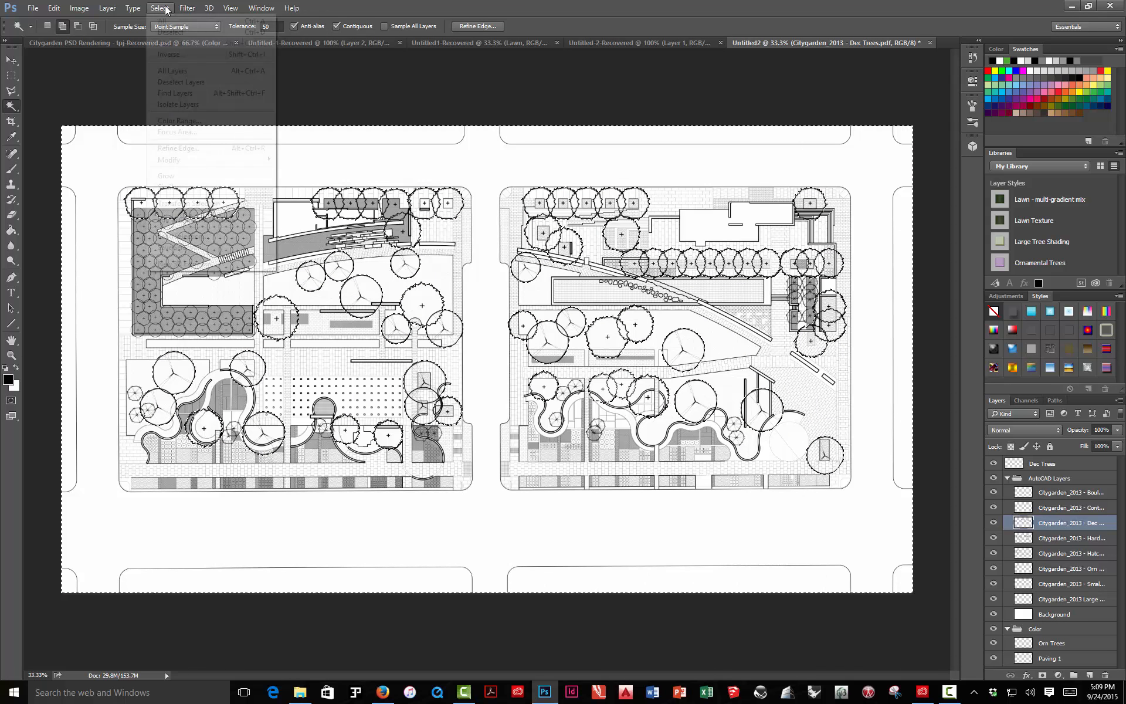
{"action": "left_click", "coordinate": [182, 54]}
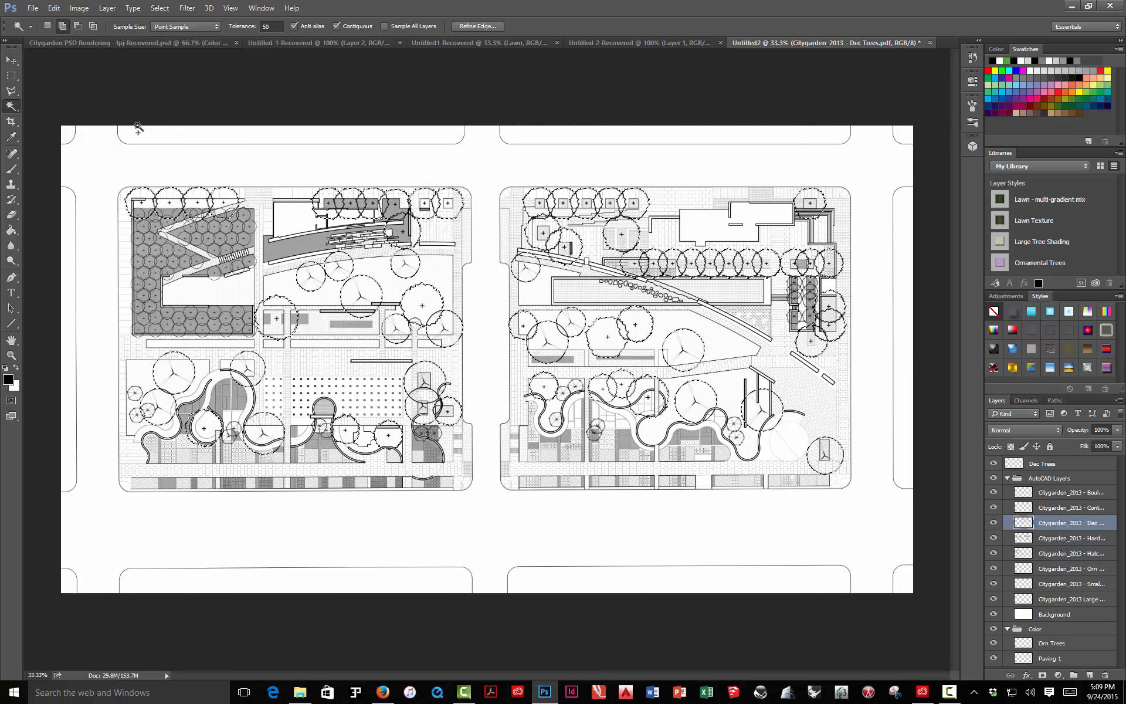
{"action": "left_click", "coordinate": [11, 401]}
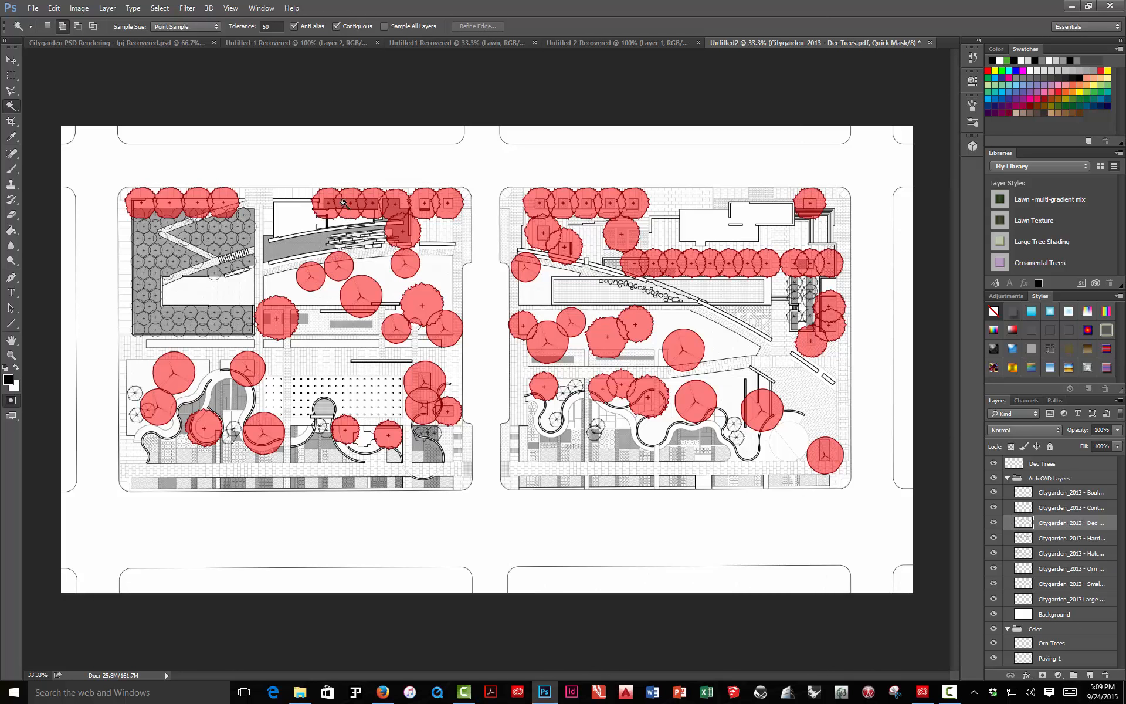
{"action": "left_click", "coordinate": [11, 400]}
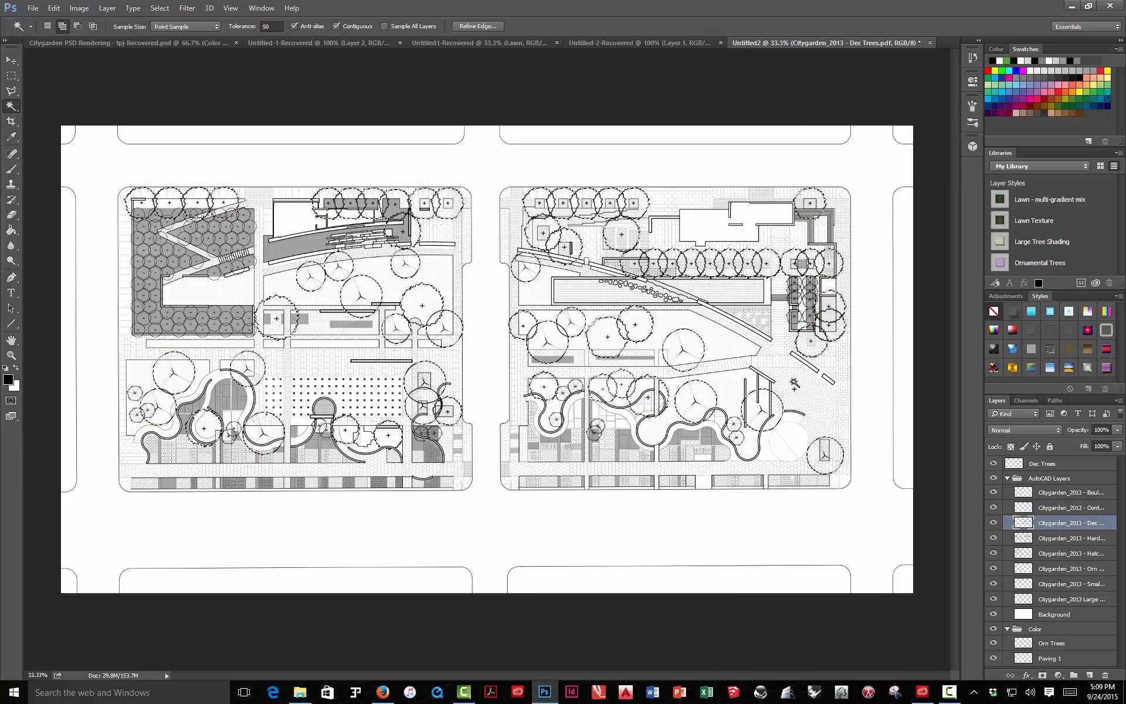
Fill the tree selection with white on the top-level Dec Trees layer, using Normal mode at 100% opacity
{"action": "left_click", "coordinate": [1007, 478]}
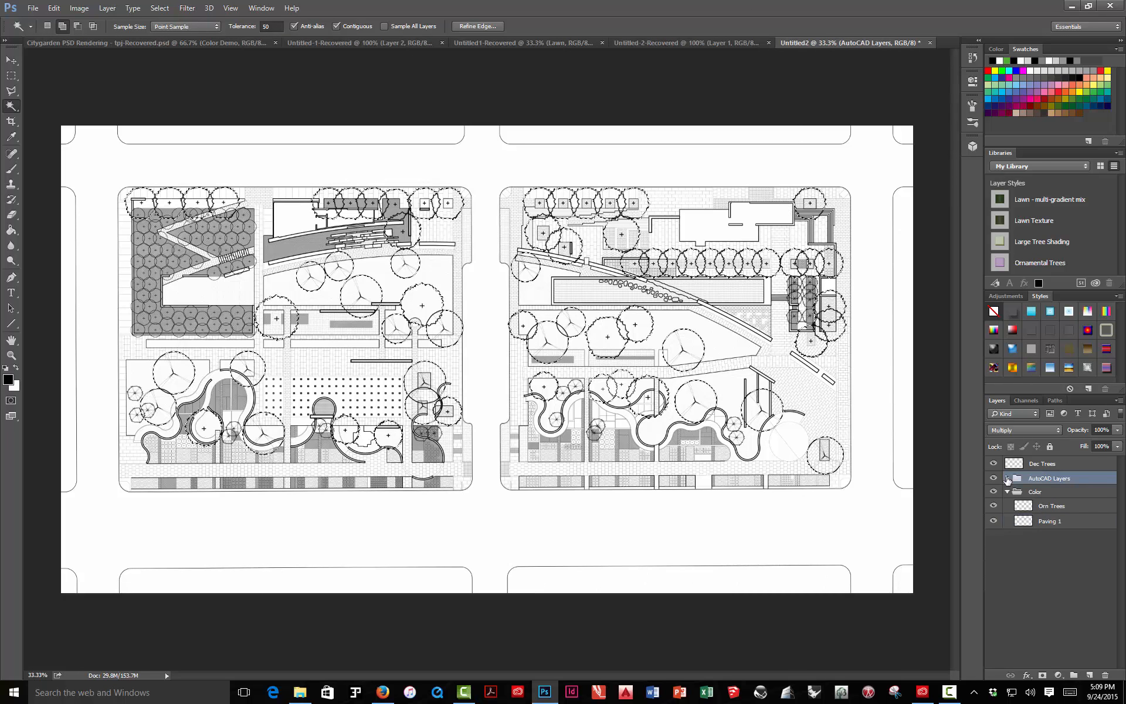
{"action": "left_click", "coordinate": [1036, 463]}
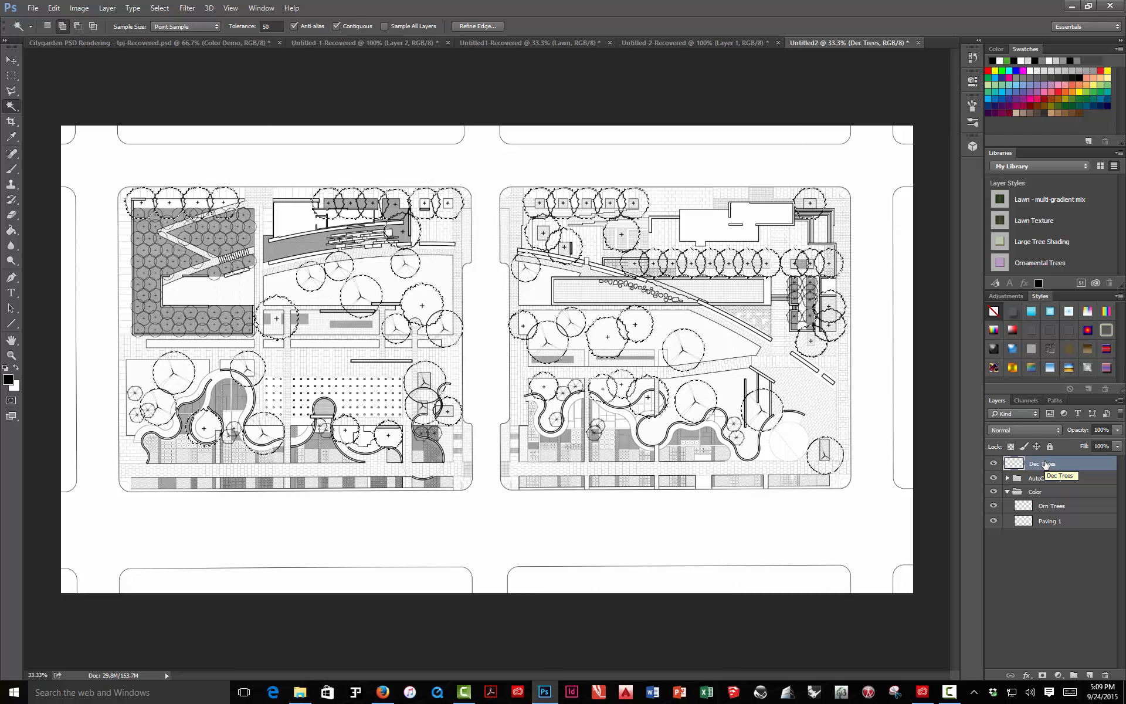
{"action": "left_click", "coordinate": [1007, 478]}
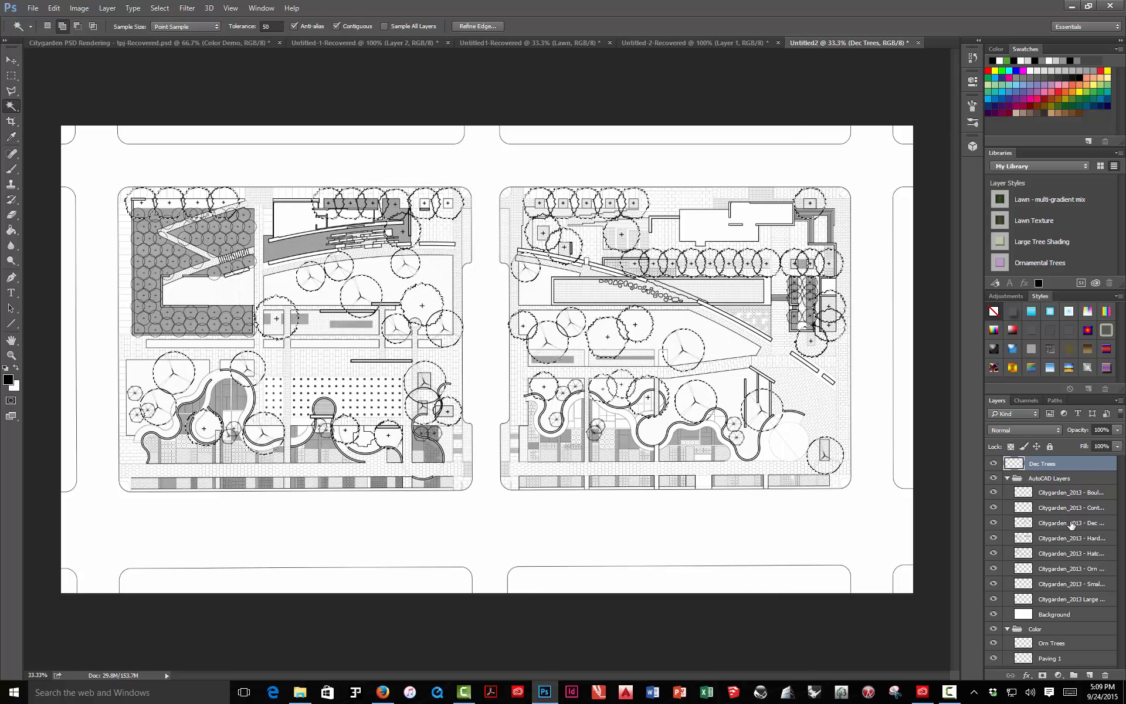
{"action": "left_click", "coordinate": [1007, 478]}
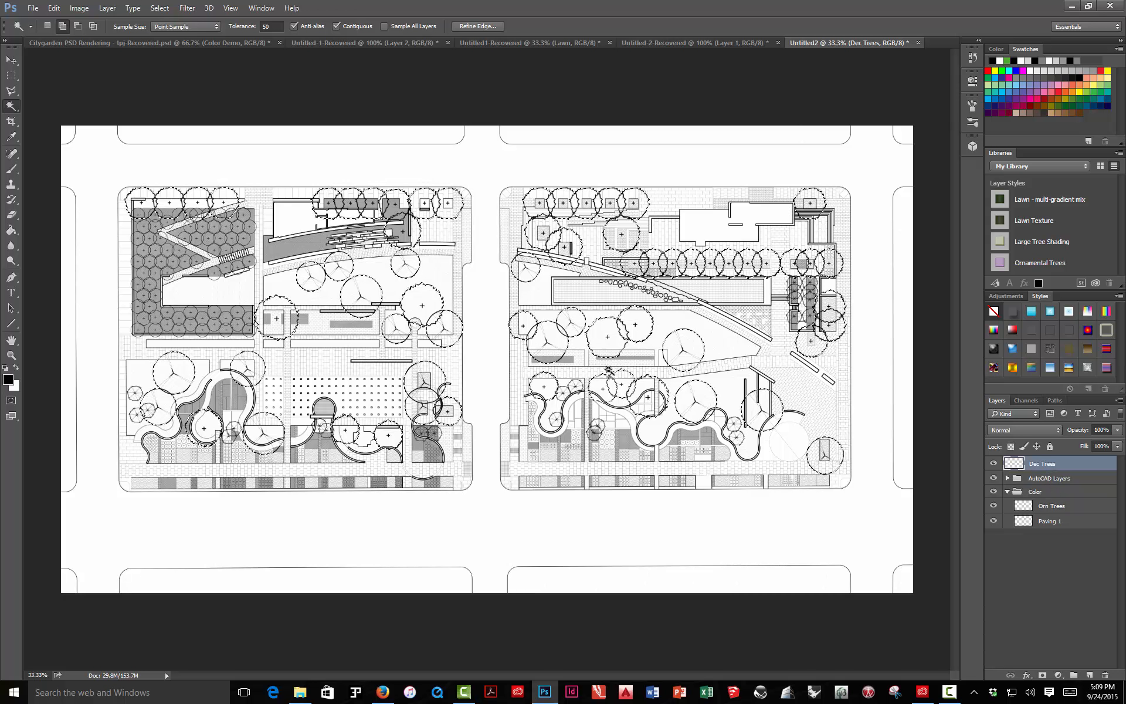
{"action": "left_click", "coordinate": [54, 8]}
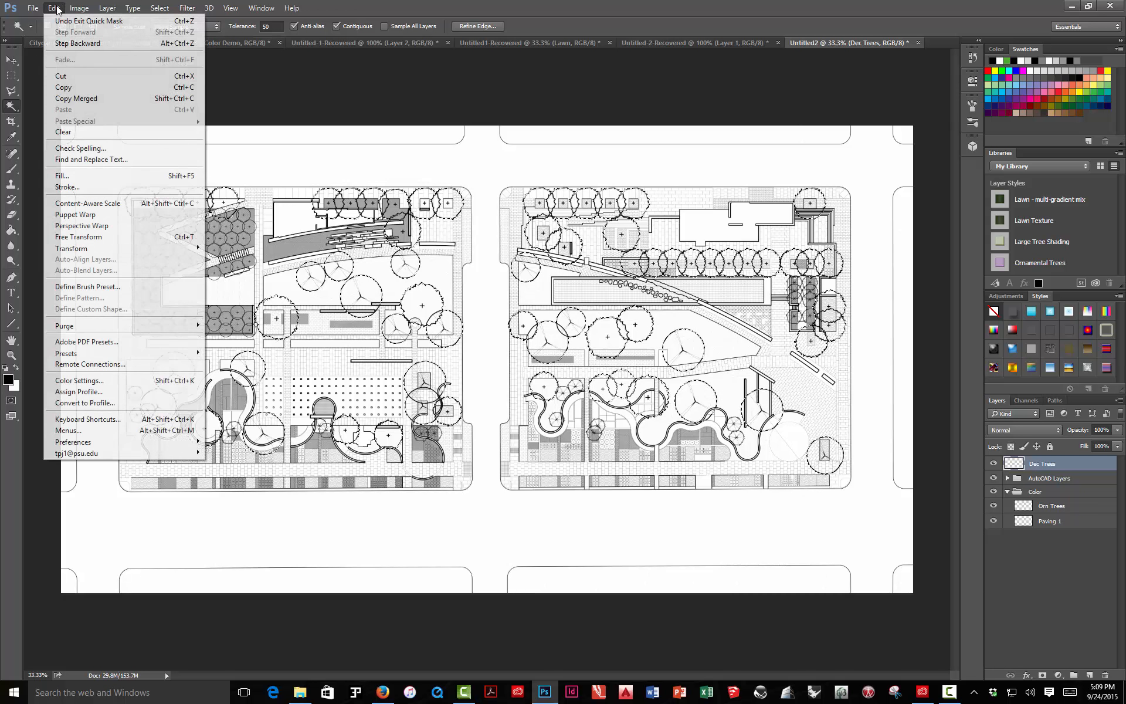
{"action": "left_click", "coordinate": [105, 175]}
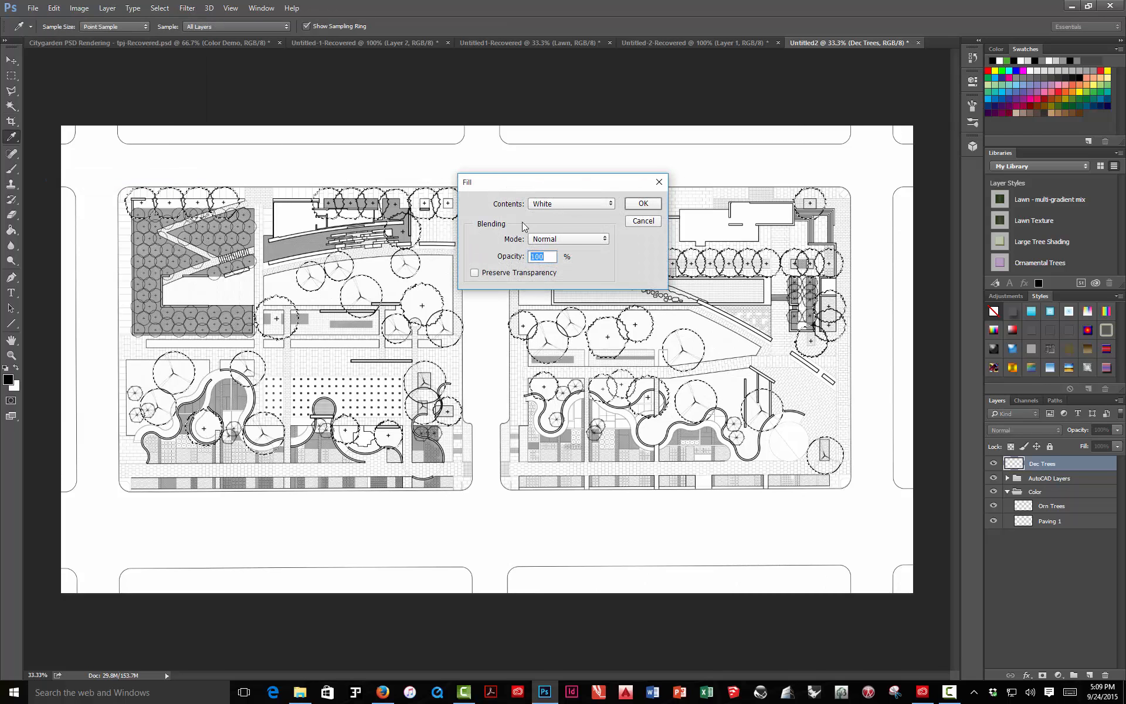
{"action": "left_click", "coordinate": [642, 221]}
{"action": "key", "text": "w"}
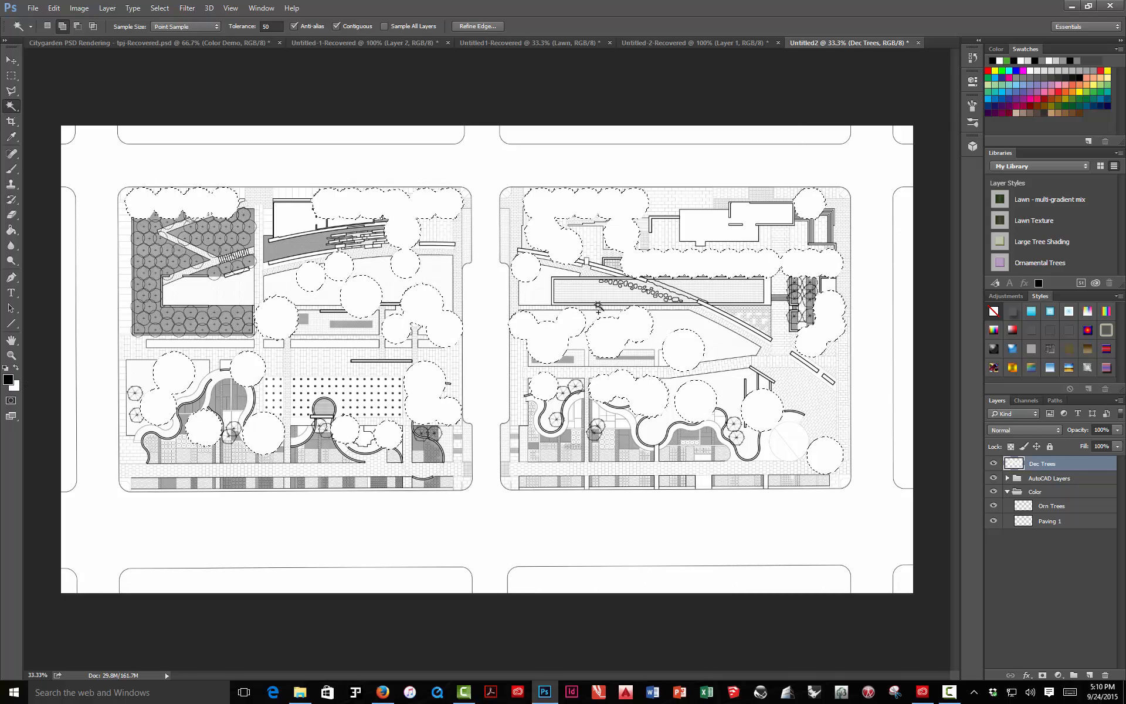
Deselect the trees and move the Dec Trees layer into the Color group, above the Orn Trees layer
{"action": "key", "text": "ctrl+d"}
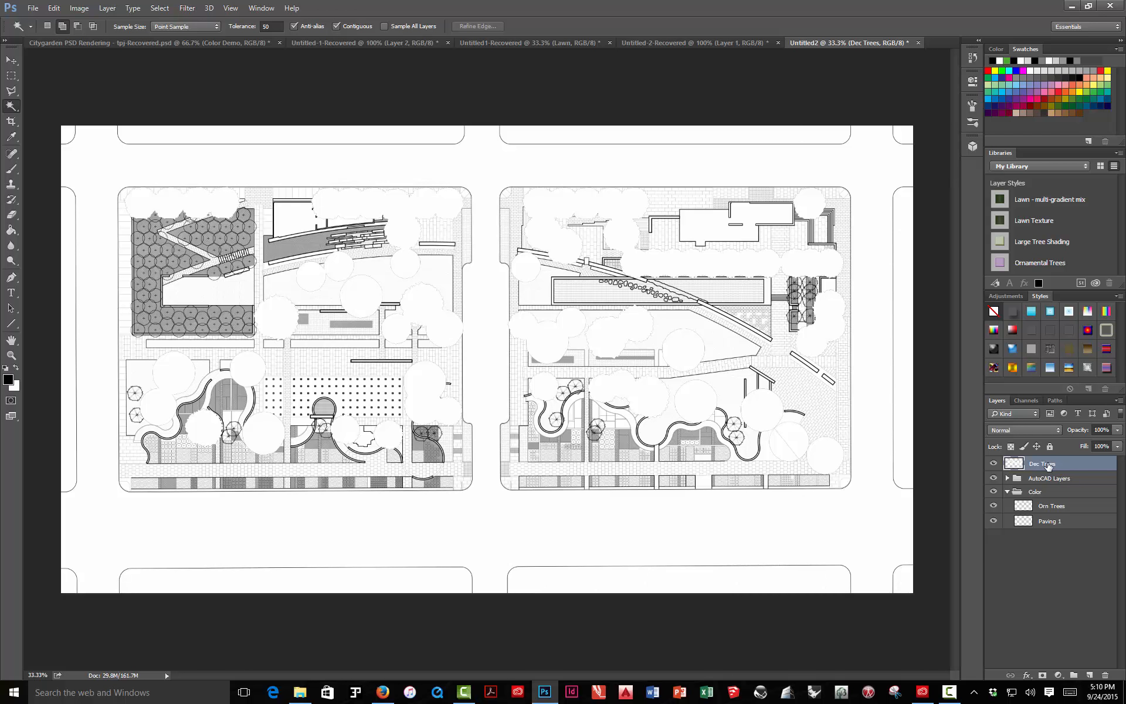
{"action": "left_click_drag", "start_coordinate": [1048, 466], "coordinate": [1048, 503]}
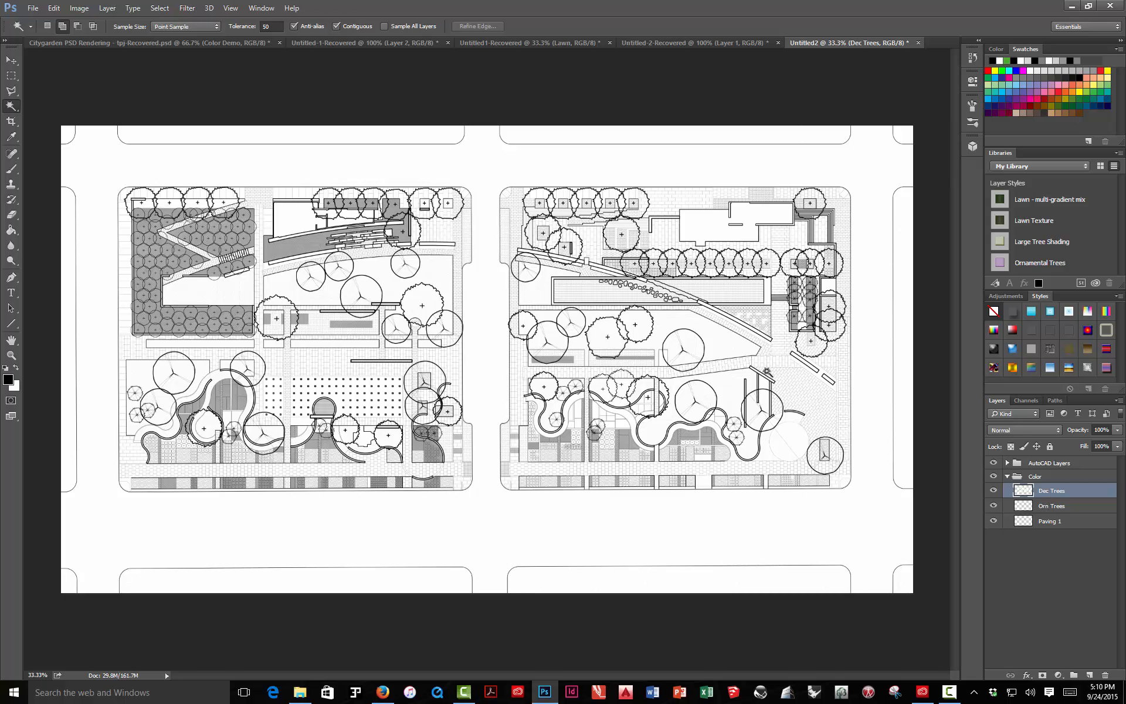
{"action": "left_click", "coordinate": [1040, 462]}
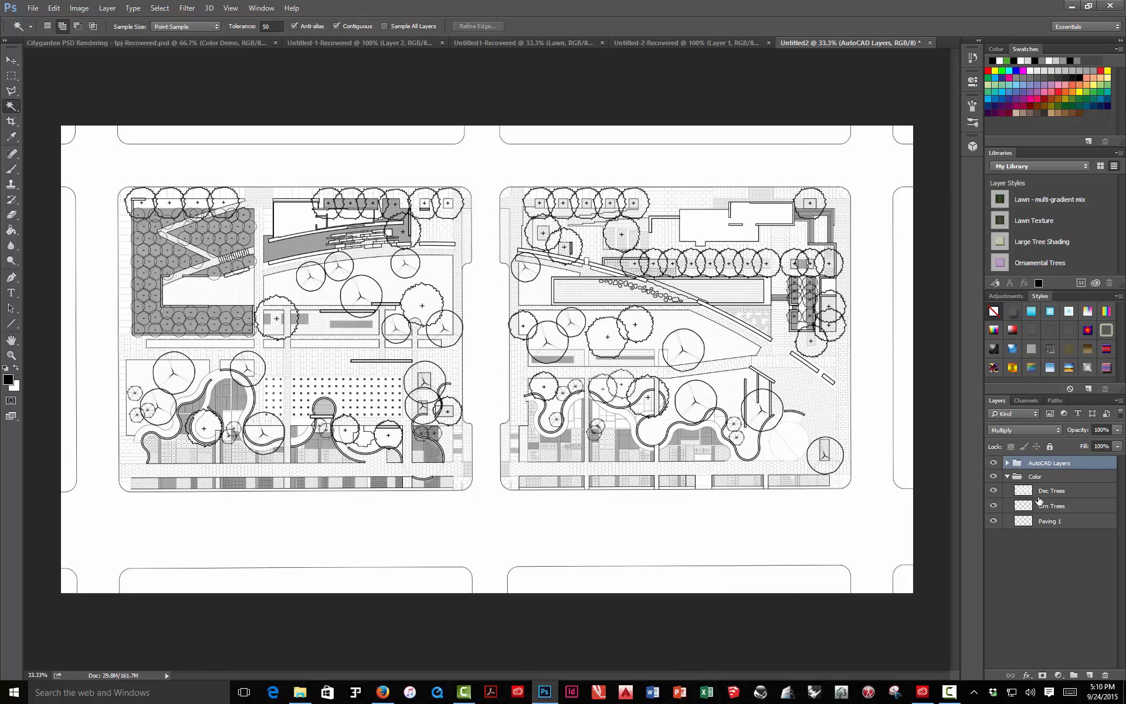
Open the layer style settings for the Dec Trees layer and position the dialog so the trees stay in view
{"action": "left_click", "coordinate": [1023, 492]}
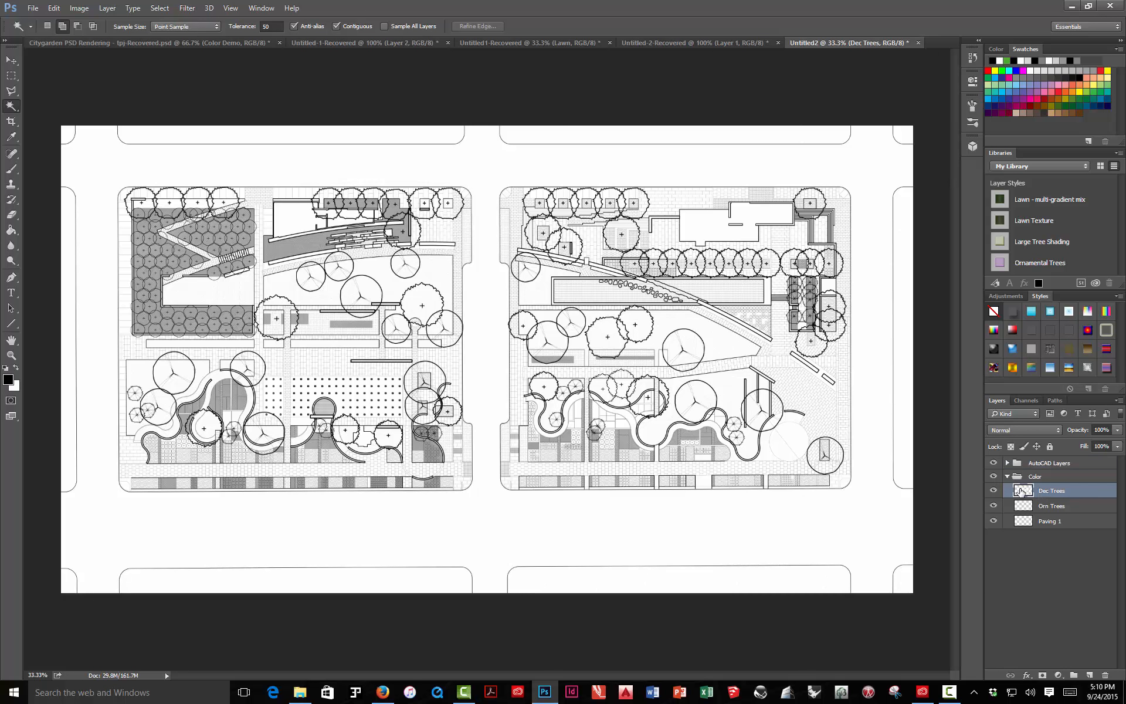
{"action": "right_click", "coordinate": [1023, 492]}
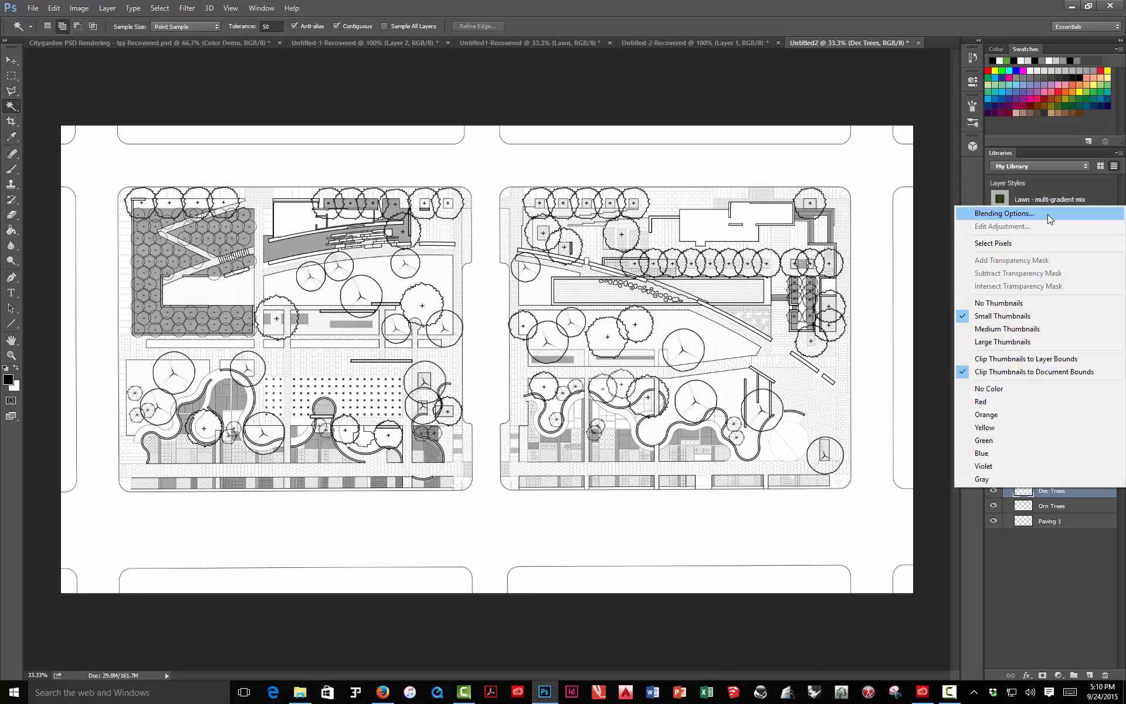
{"action": "left_click", "coordinate": [949, 200]}
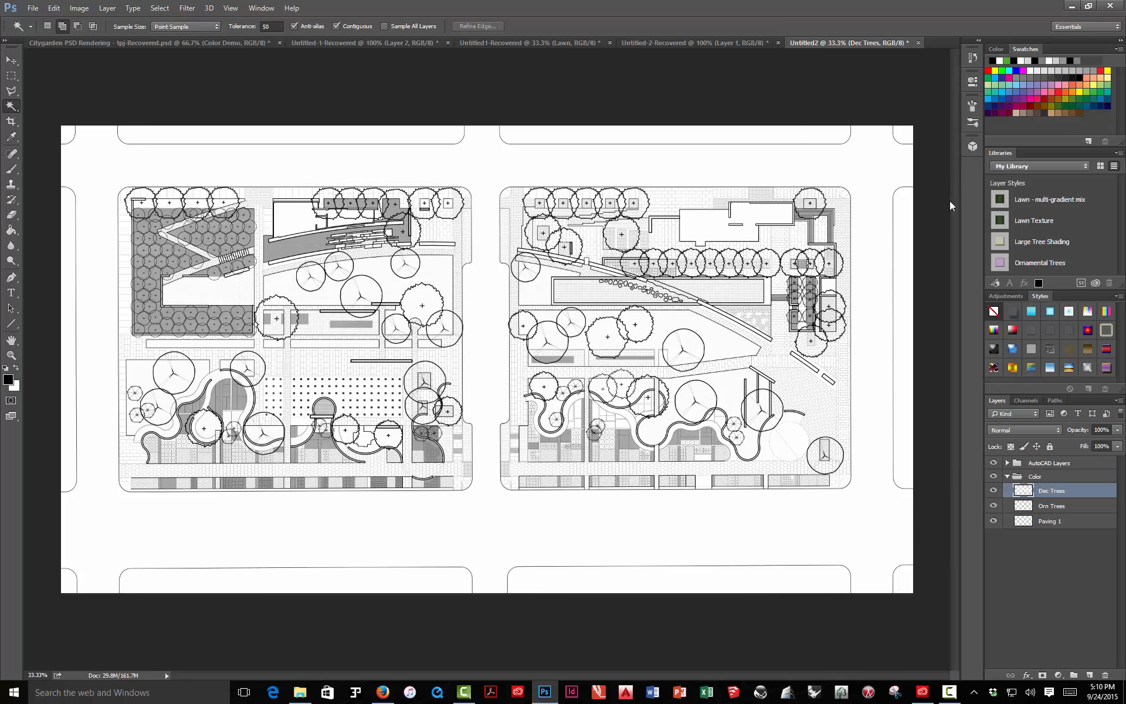
{"action": "double_click", "coordinate": [1024, 491]}
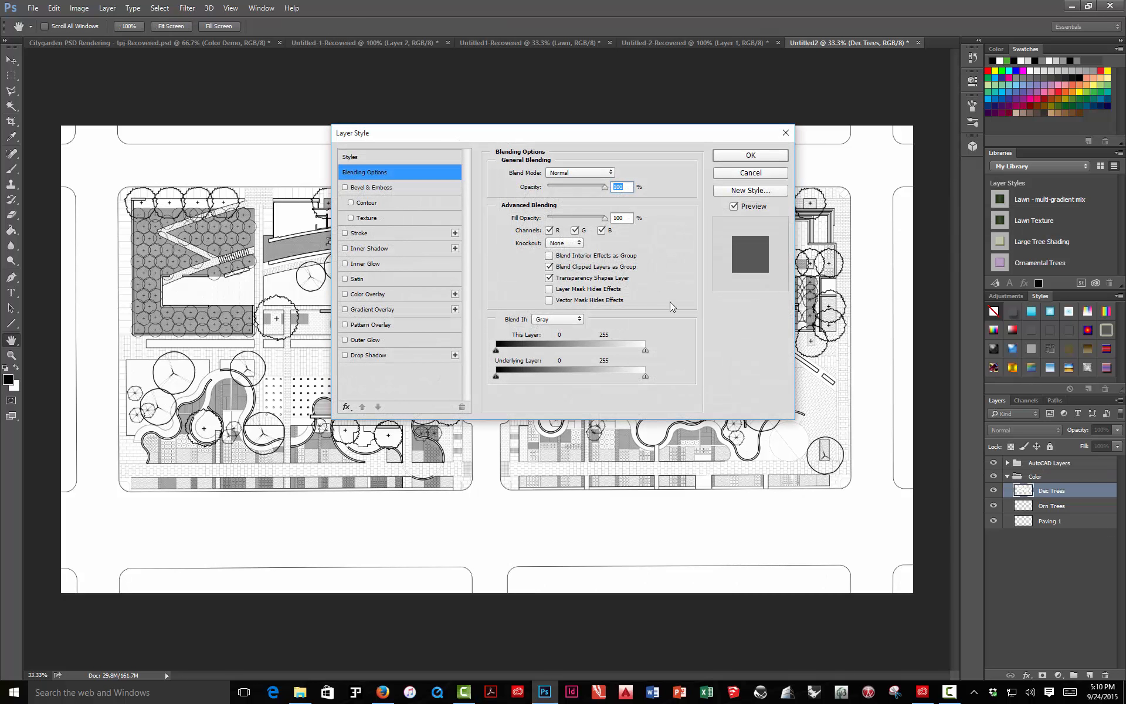
{"action": "left_click_drag", "start_coordinate": [547, 139], "coordinate": [501, 105]}
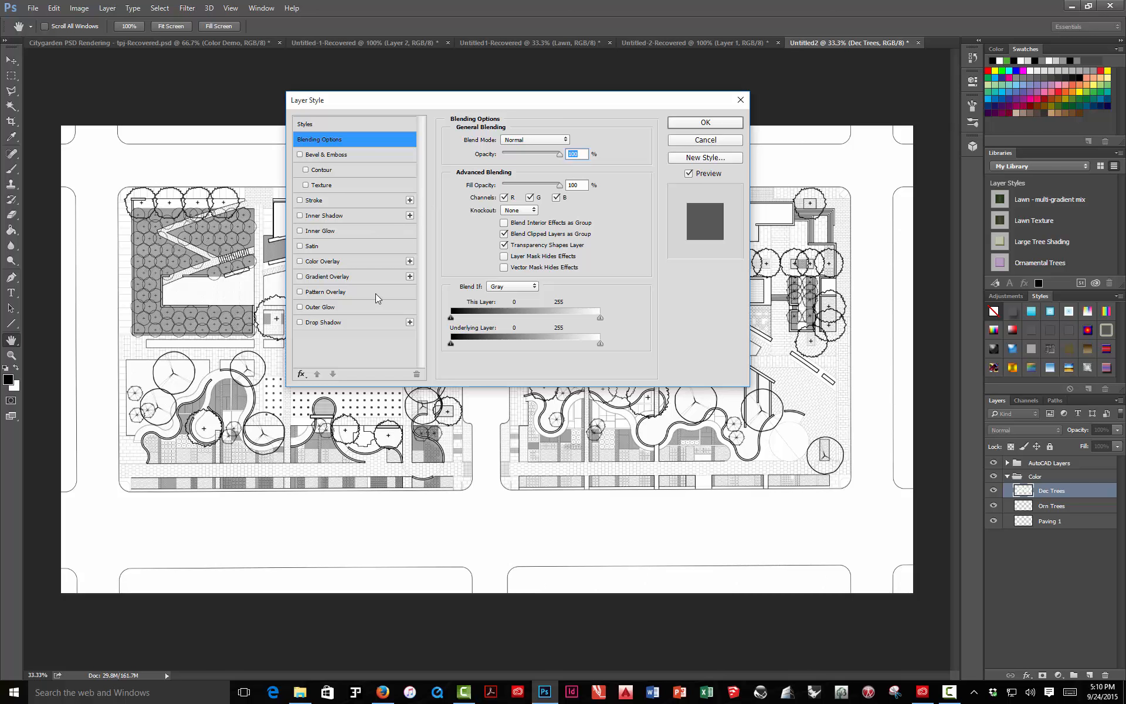
{"action": "left_click_drag", "start_coordinate": [410, 101], "coordinate": [560, 104]}
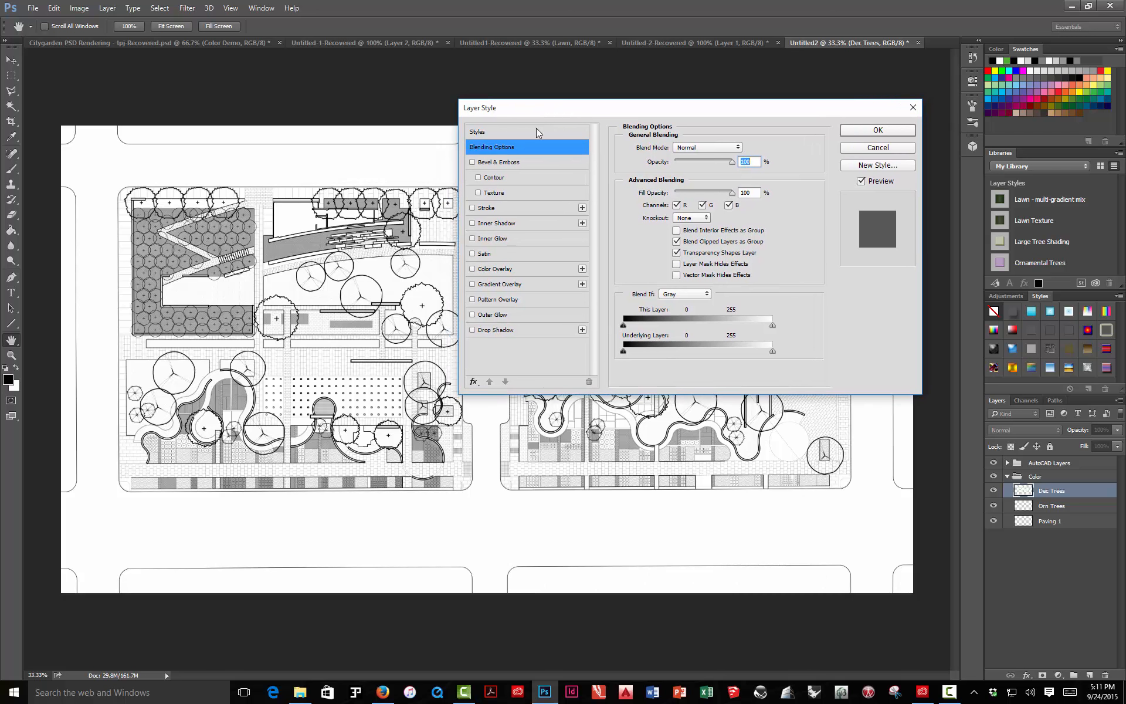
Add a Color Overlay to the Dec Trees layer in light yellow-green e0edbf
{"action": "left_click", "coordinate": [474, 269]}
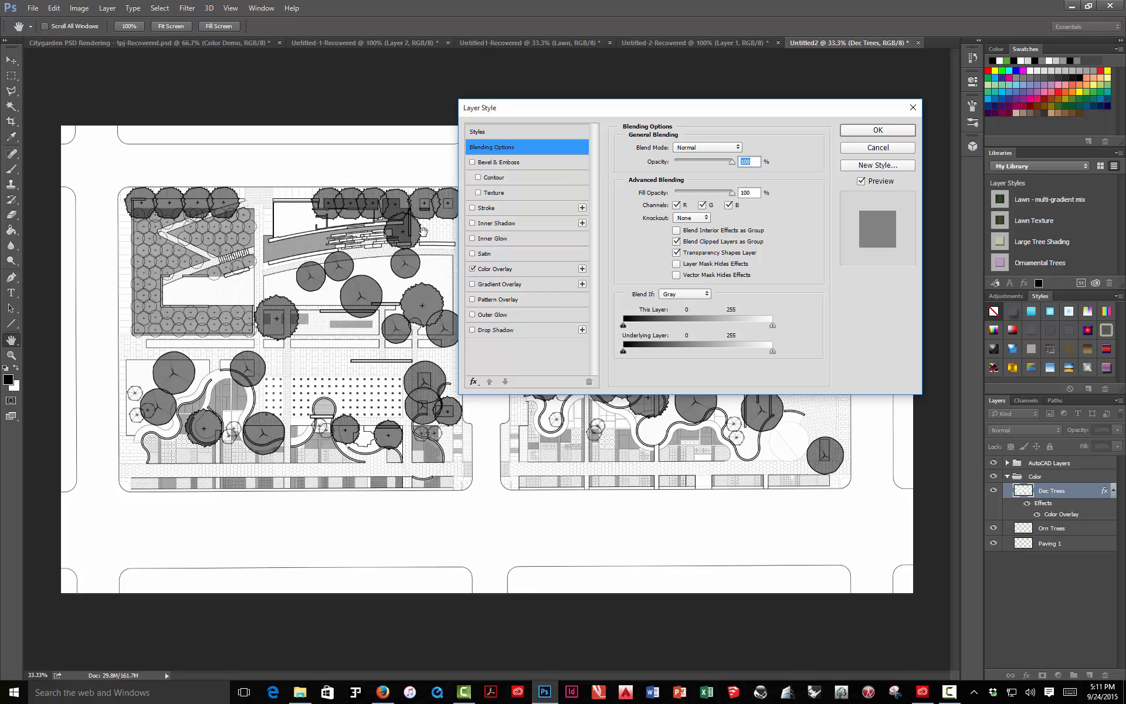
{"action": "left_click", "coordinate": [505, 270]}
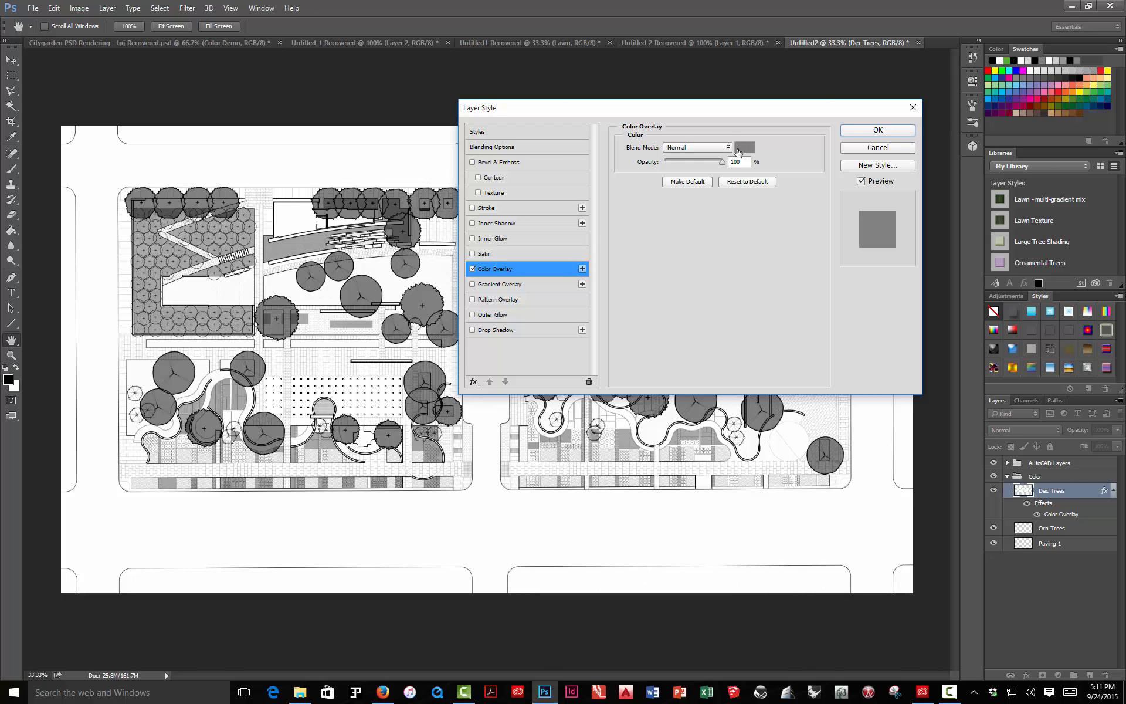
{"action": "left_click", "coordinate": [739, 149]}
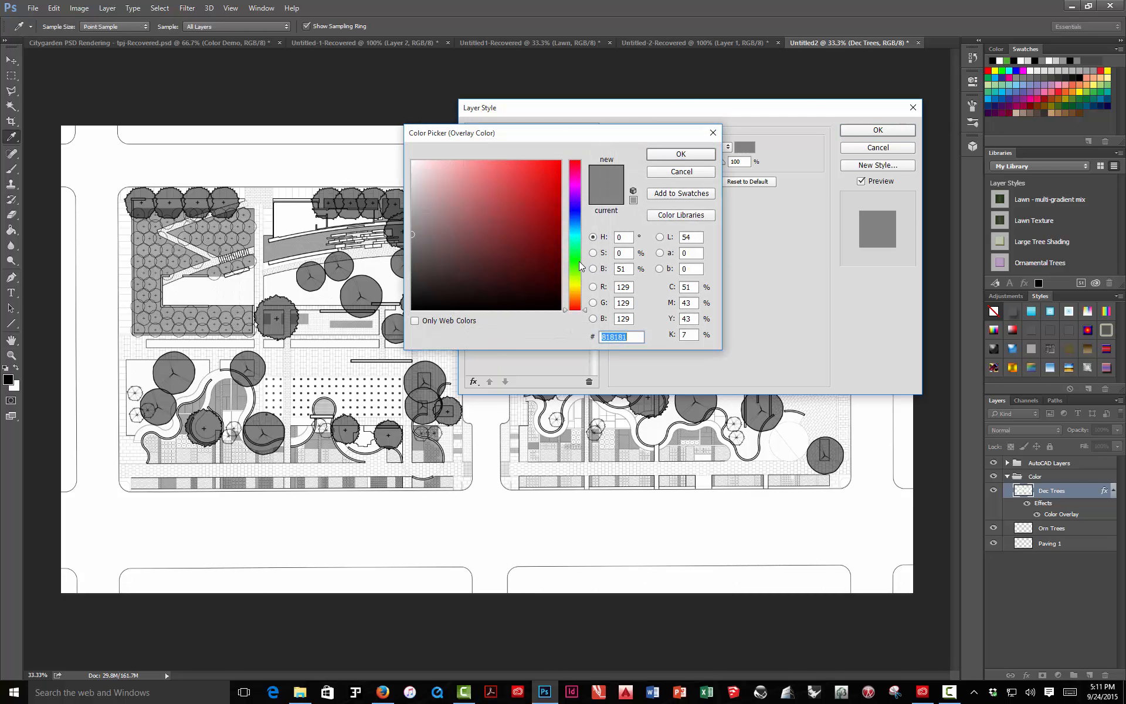
{"action": "left_click_drag", "start_coordinate": [575, 304], "coordinate": [576, 282]}
{"action": "left_click_drag", "start_coordinate": [478, 211], "coordinate": [442, 170]}
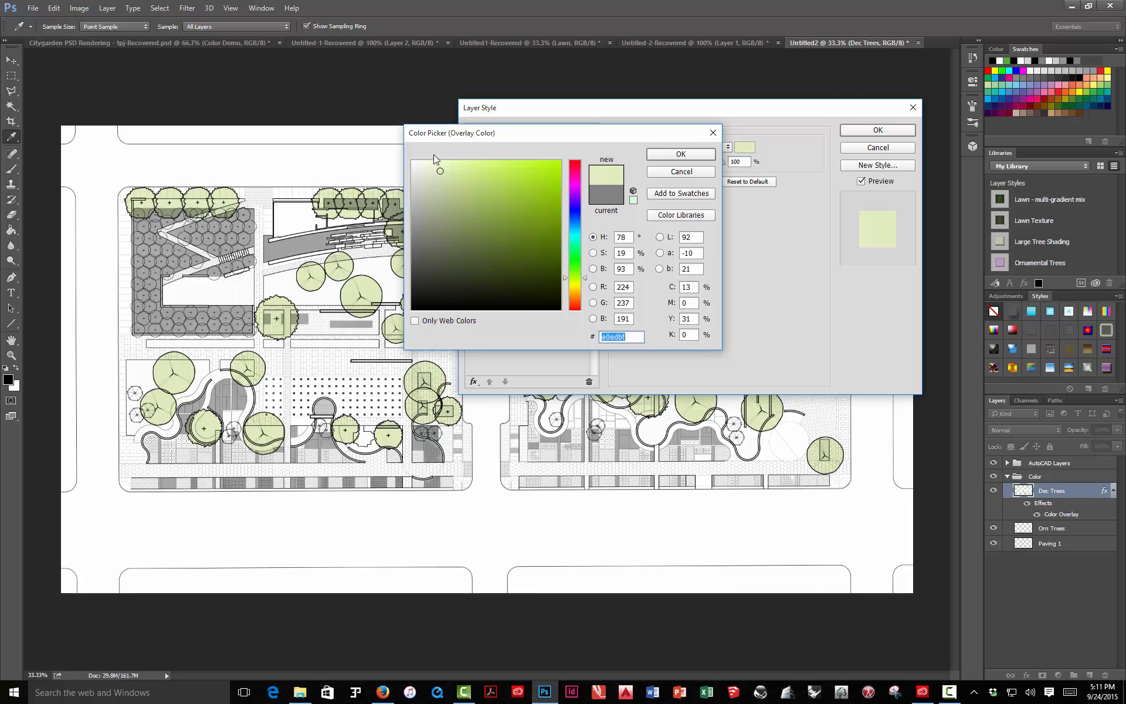
{"action": "left_click", "coordinate": [703, 155]}
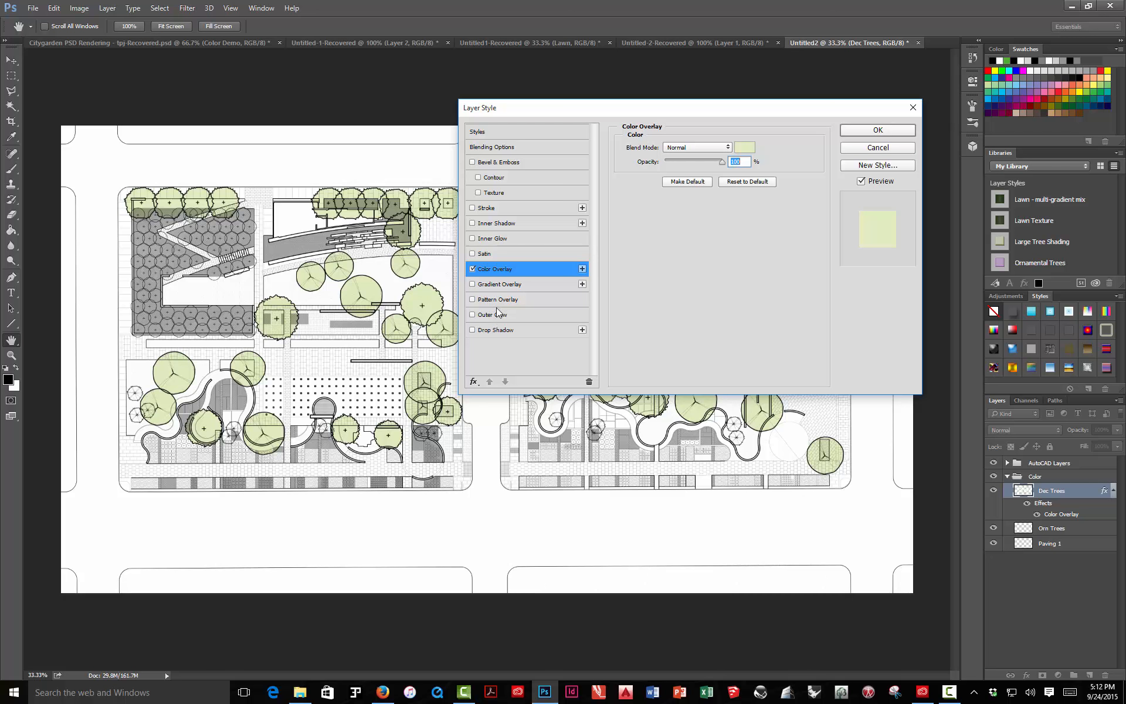
Add a Drop Shadow to the trees without global light, with angle 128°, distance 20 px and size 0 px
{"action": "left_click", "coordinate": [472, 329]}
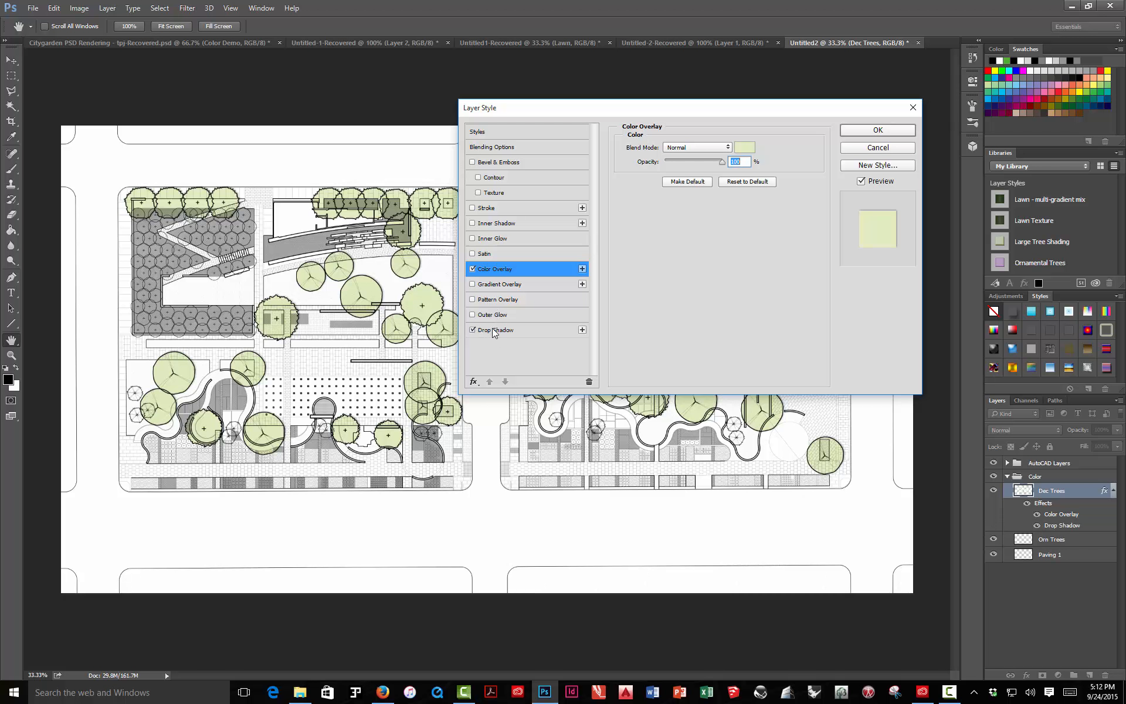
{"action": "left_click", "coordinate": [493, 330]}
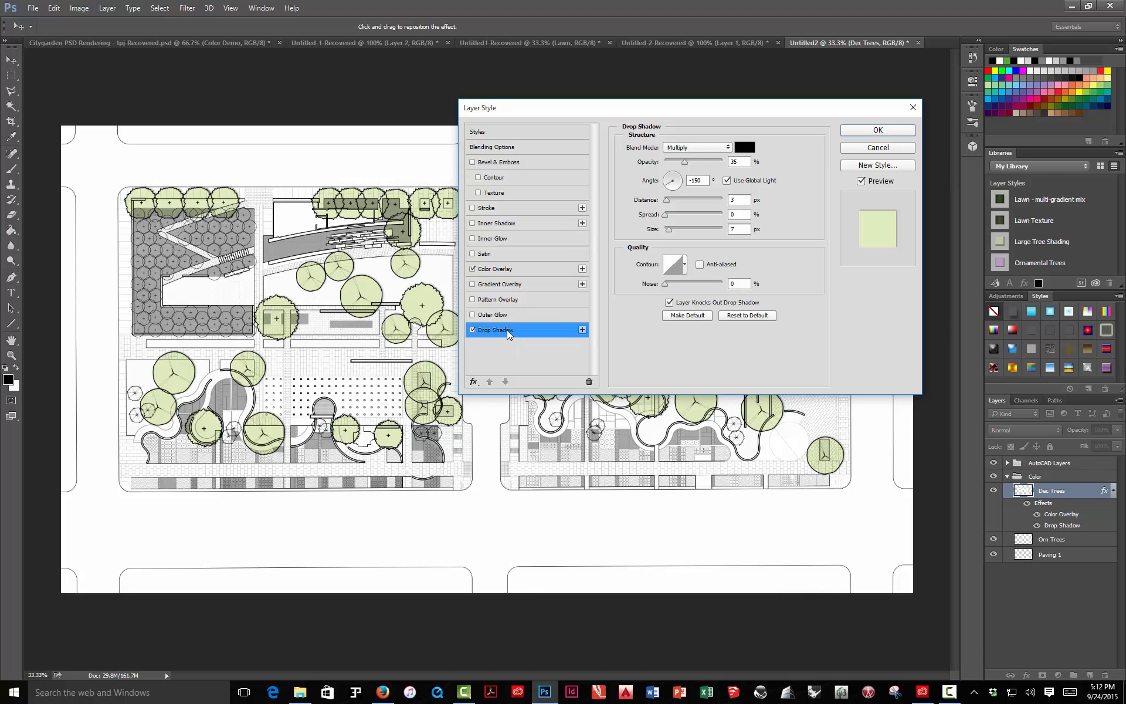
{"action": "left_click", "coordinate": [728, 180]}
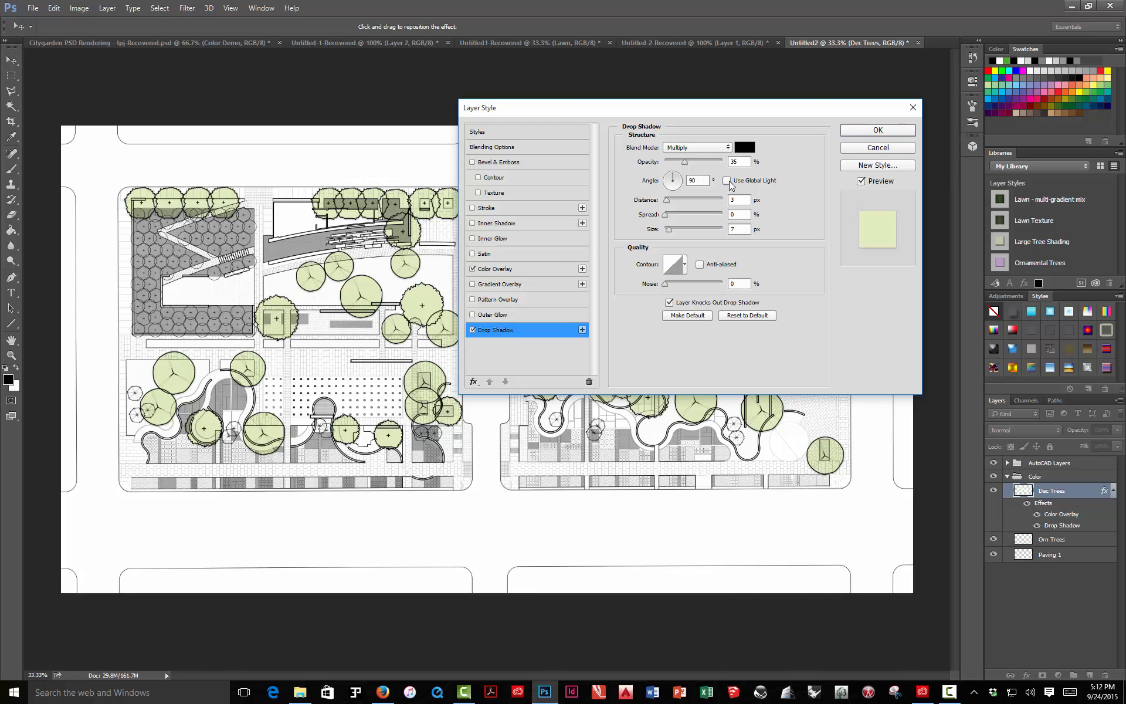
{"action": "left_click_drag", "start_coordinate": [678, 179], "coordinate": [675, 180]}
{"action": "left_click_drag", "start_coordinate": [667, 200], "coordinate": [662, 230]}
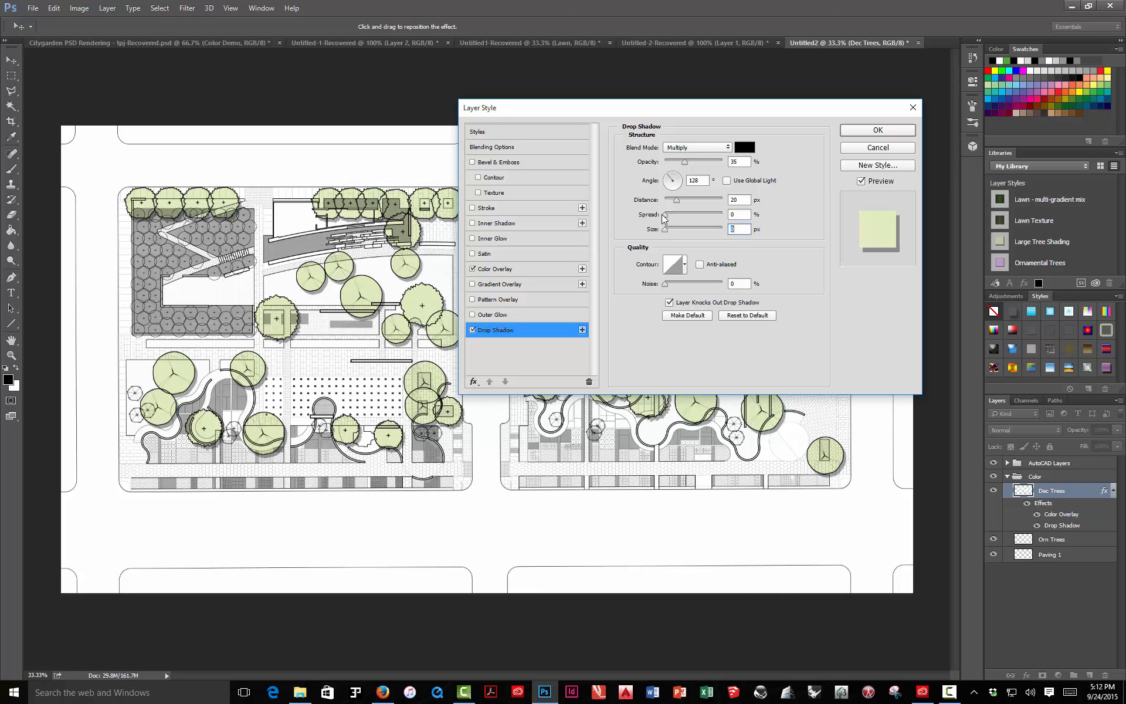
Set the drop shadow's opacity to 55% and distance to 8 px, and fine-tune its light angle
{"action": "left_click", "coordinate": [662, 215]}
{"action": "left_click", "coordinate": [668, 229]}
{"action": "left_click_drag", "start_coordinate": [676, 202], "coordinate": [696, 163]}
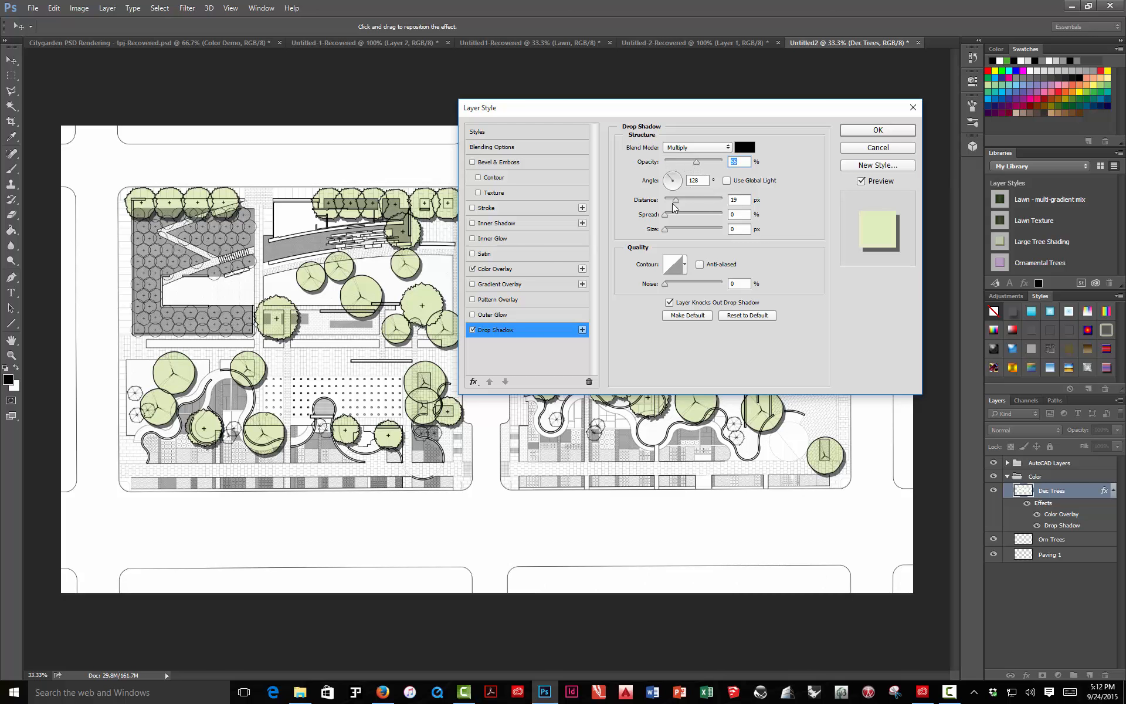
{"action": "left_click_drag", "start_coordinate": [673, 203], "coordinate": [670, 201]}
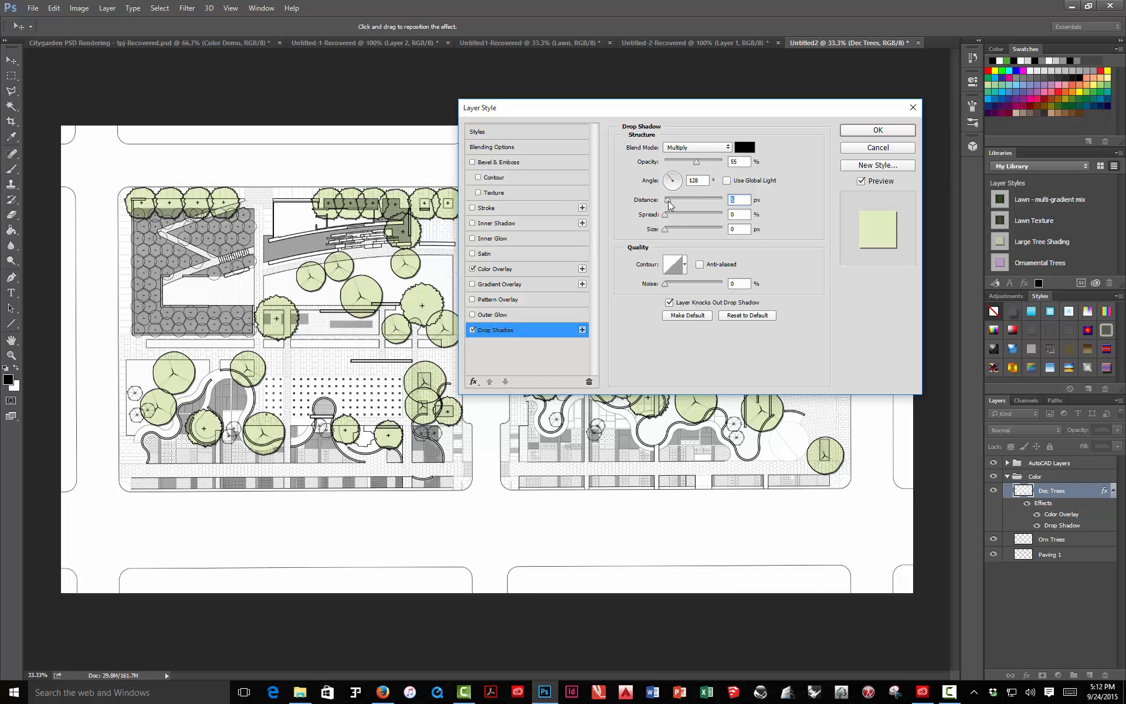
{"action": "left_click", "coordinate": [668, 175]}
{"action": "left_click", "coordinate": [670, 177]}
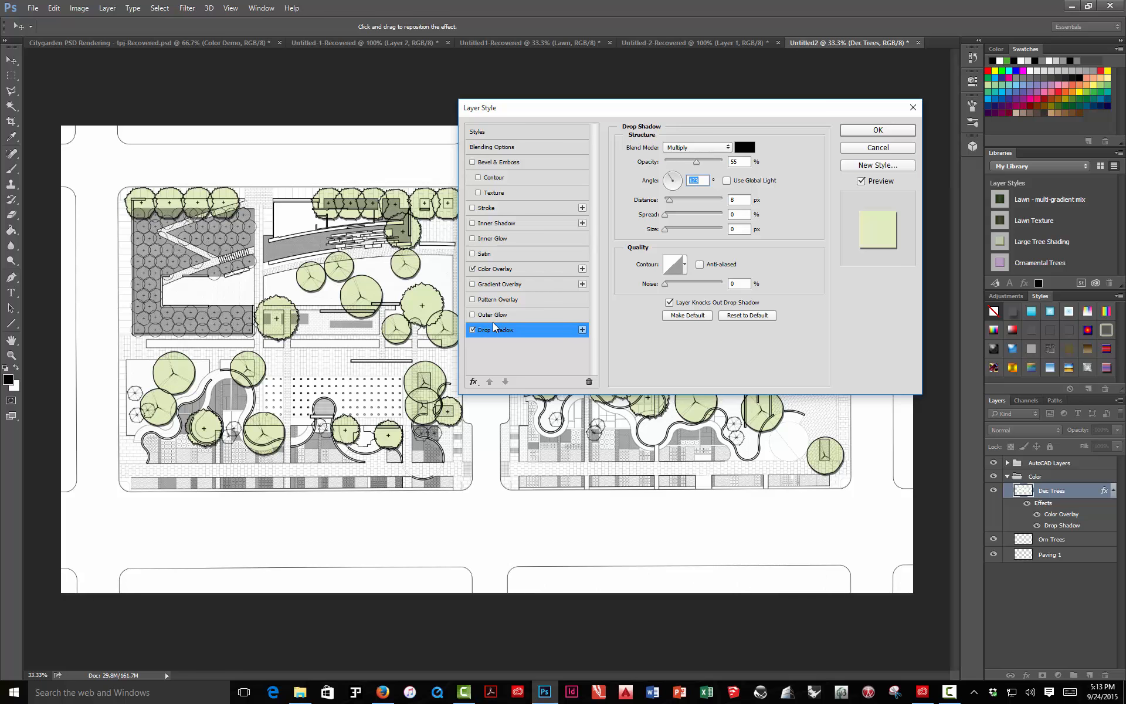
Add an Inner Shadow to the Dec Trees layer in dark green 5b7e1f
{"action": "left_click", "coordinate": [473, 223]}
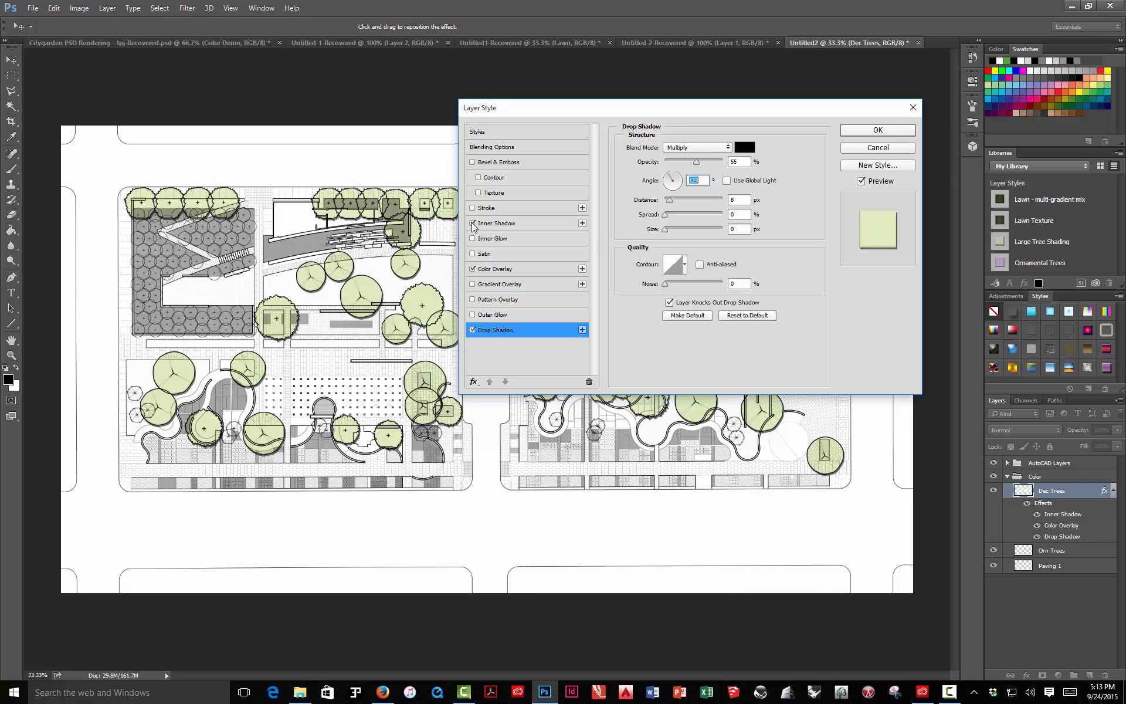
{"action": "left_click", "coordinate": [490, 224]}
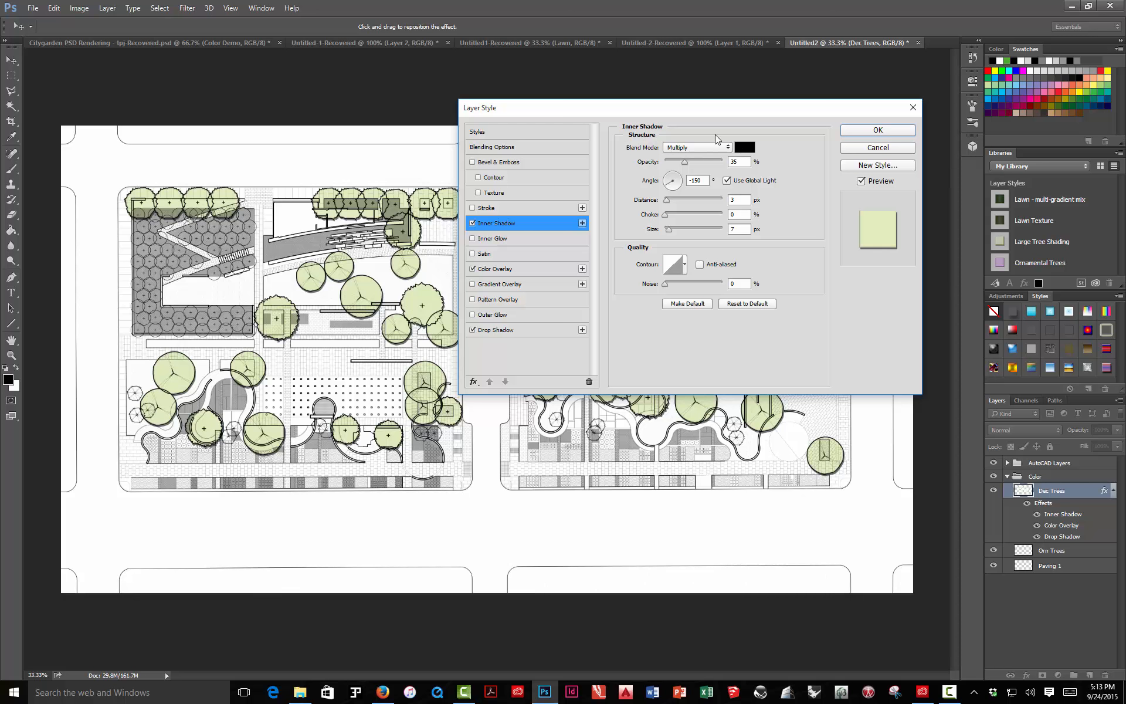
{"action": "left_click", "coordinate": [744, 147]}
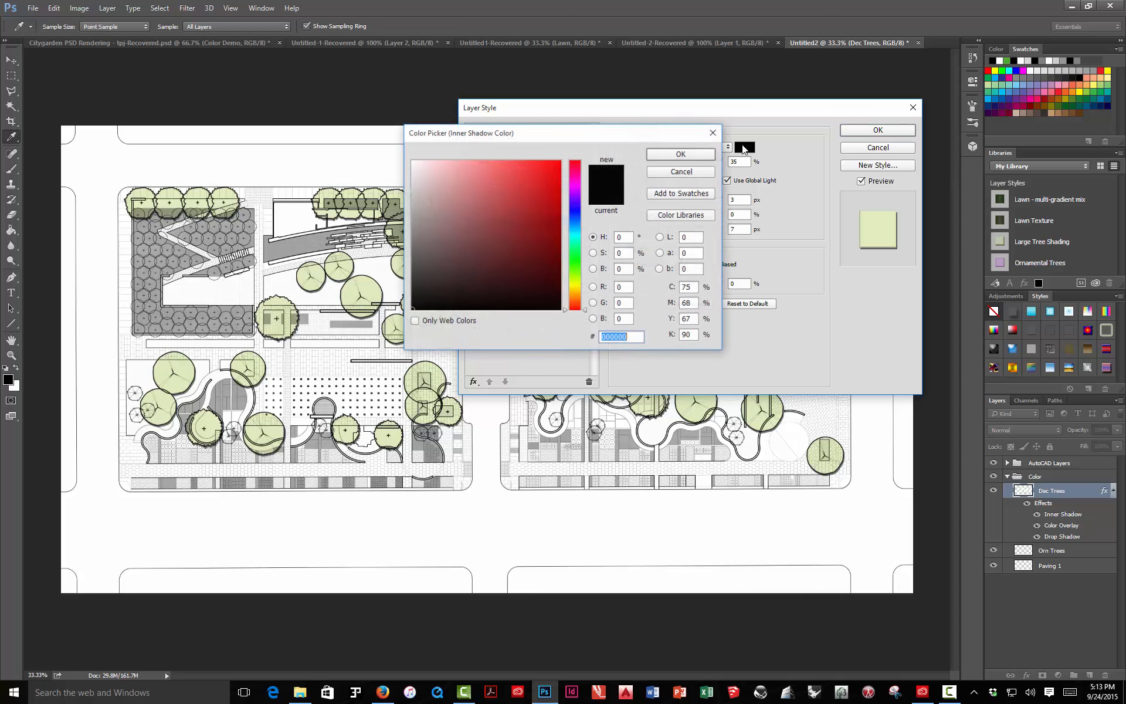
{"action": "left_click_drag", "start_coordinate": [577, 310], "coordinate": [582, 280]}
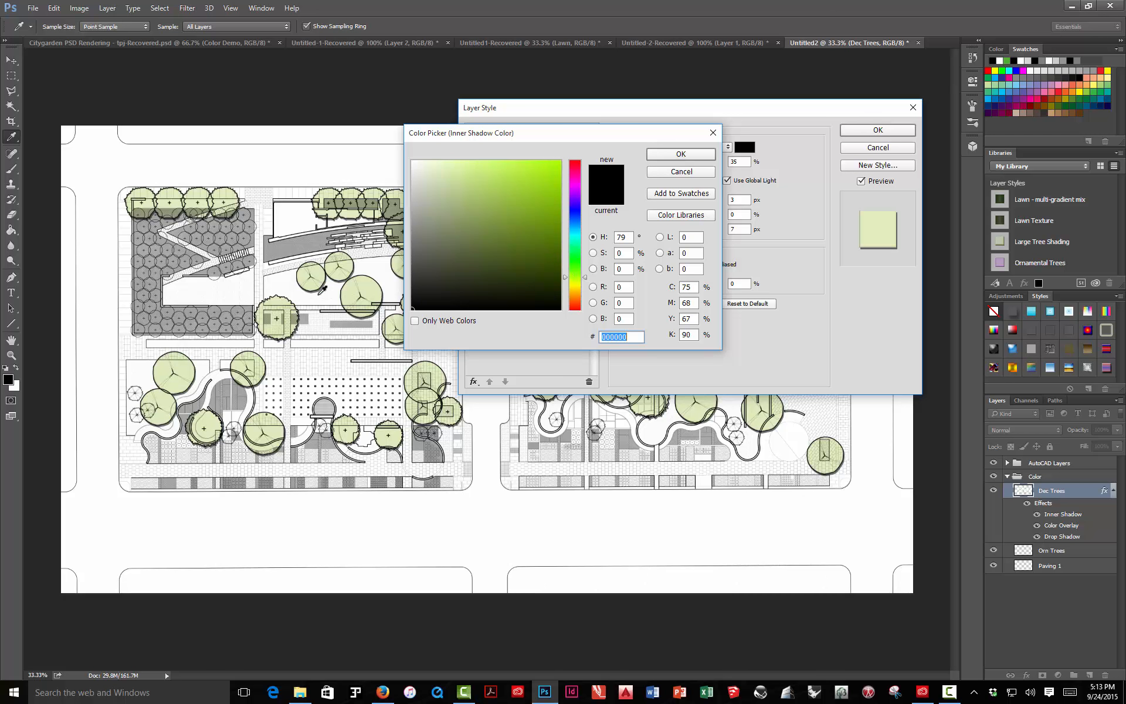
{"action": "left_click", "coordinate": [355, 286]}
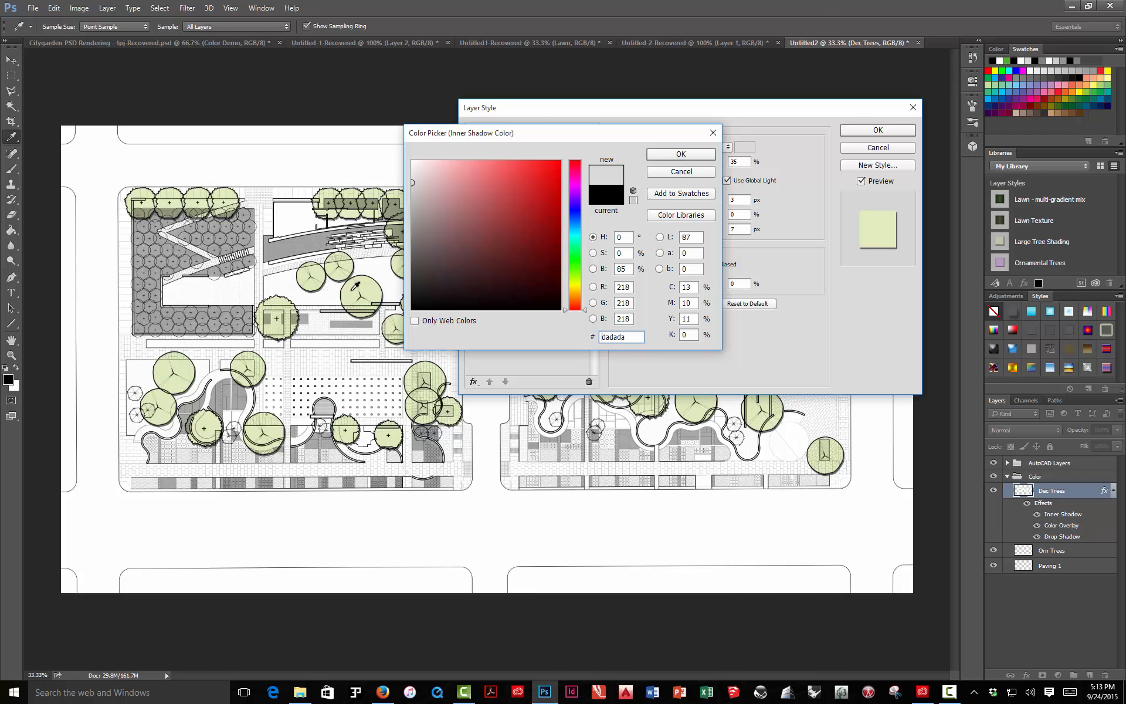
{"action": "left_click", "coordinate": [588, 302]}
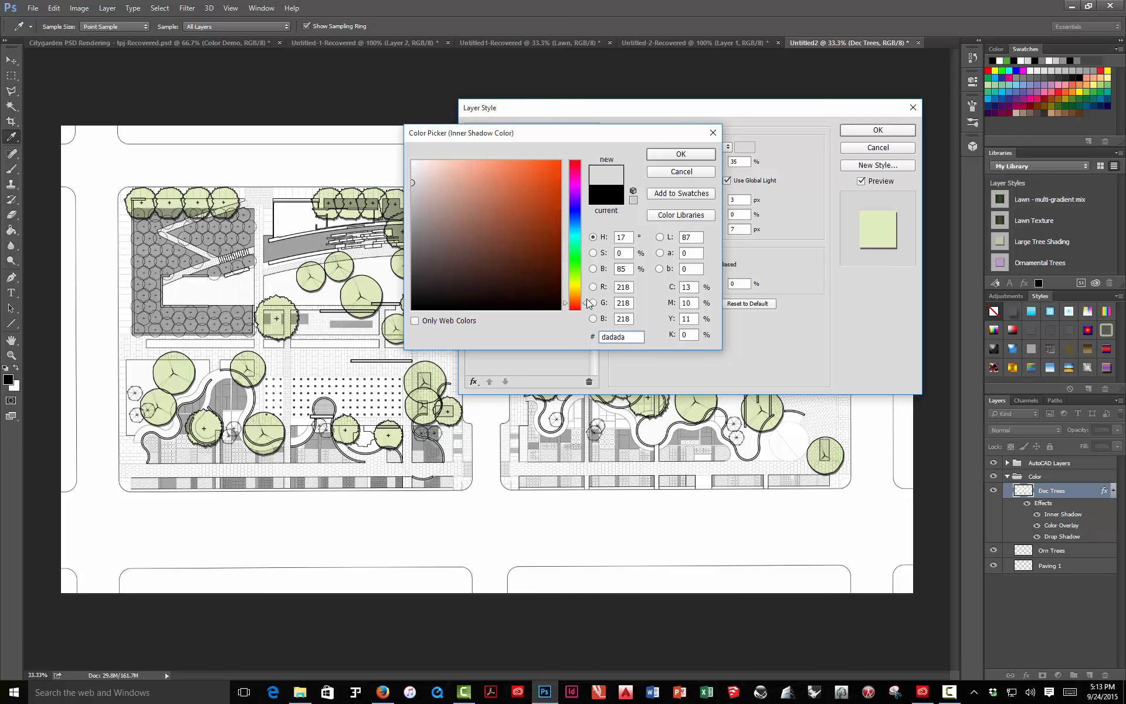
{"action": "left_click_drag", "start_coordinate": [587, 302], "coordinate": [589, 277]}
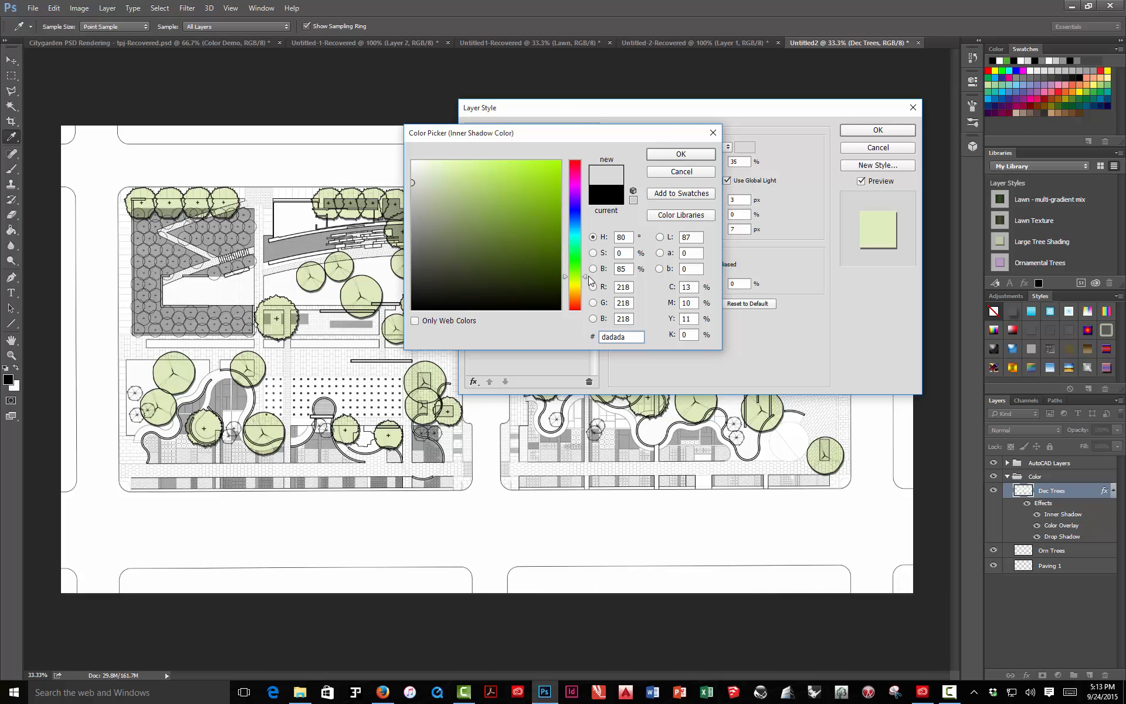
{"action": "left_click_drag", "start_coordinate": [486, 221], "coordinate": [524, 236]}
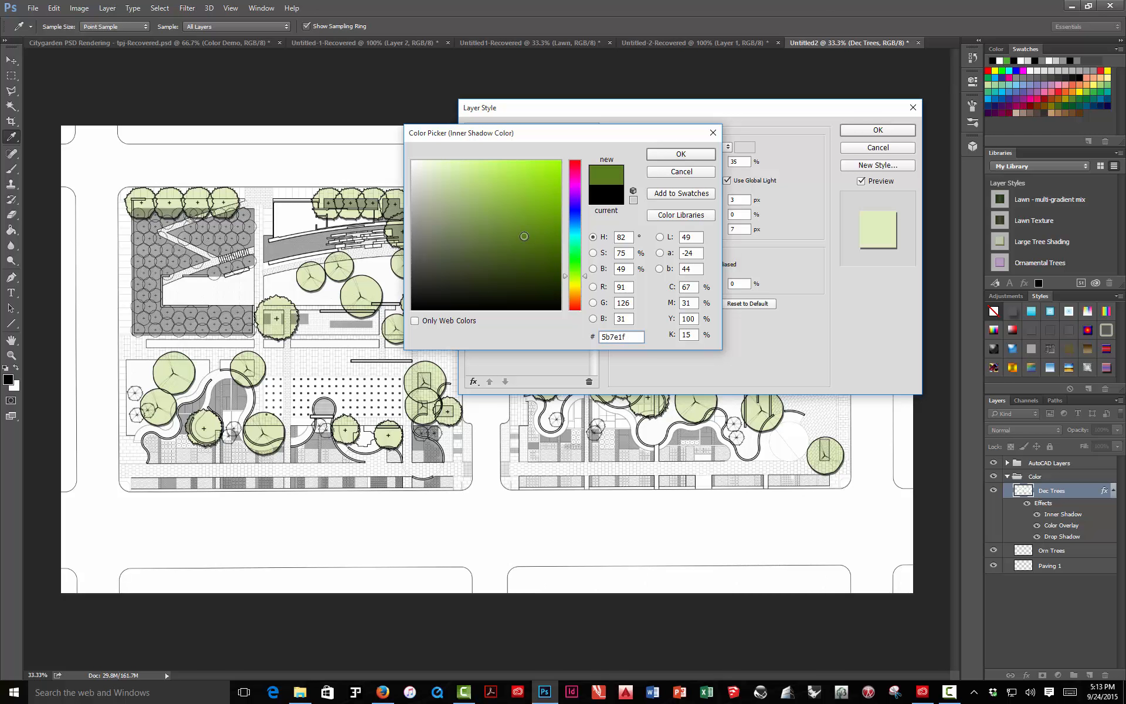
{"action": "left_click", "coordinate": [679, 154]}
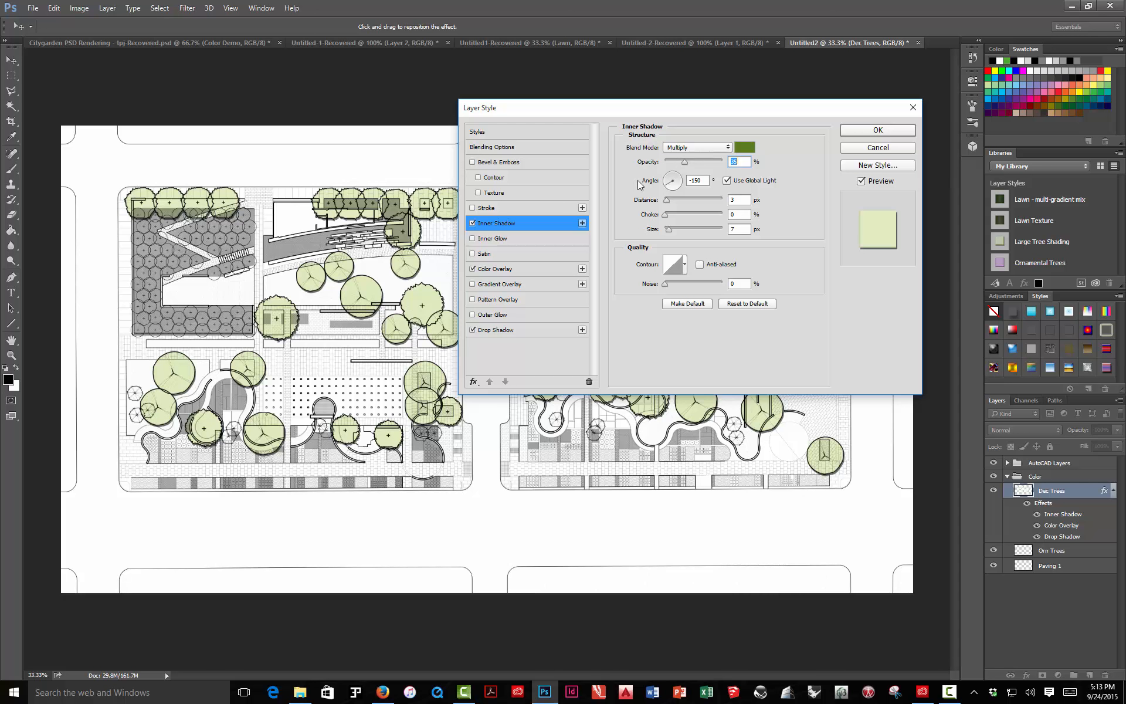
Set the inner shadow to local light at -60°, opacity 60%, distance 48 px, choke 10% and size 35 px
{"action": "left_click", "coordinate": [728, 181]}
{"action": "left_click_drag", "start_coordinate": [673, 179], "coordinate": [693, 204]}
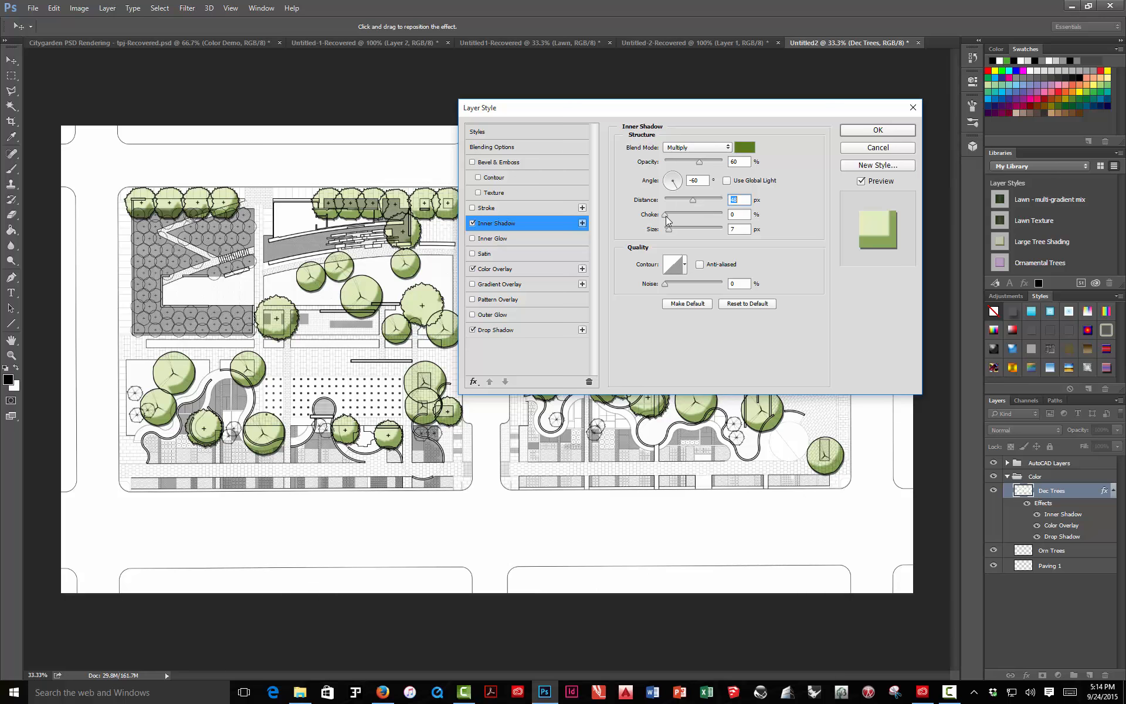
{"action": "left_click_drag", "start_coordinate": [666, 216], "coordinate": [678, 229]}
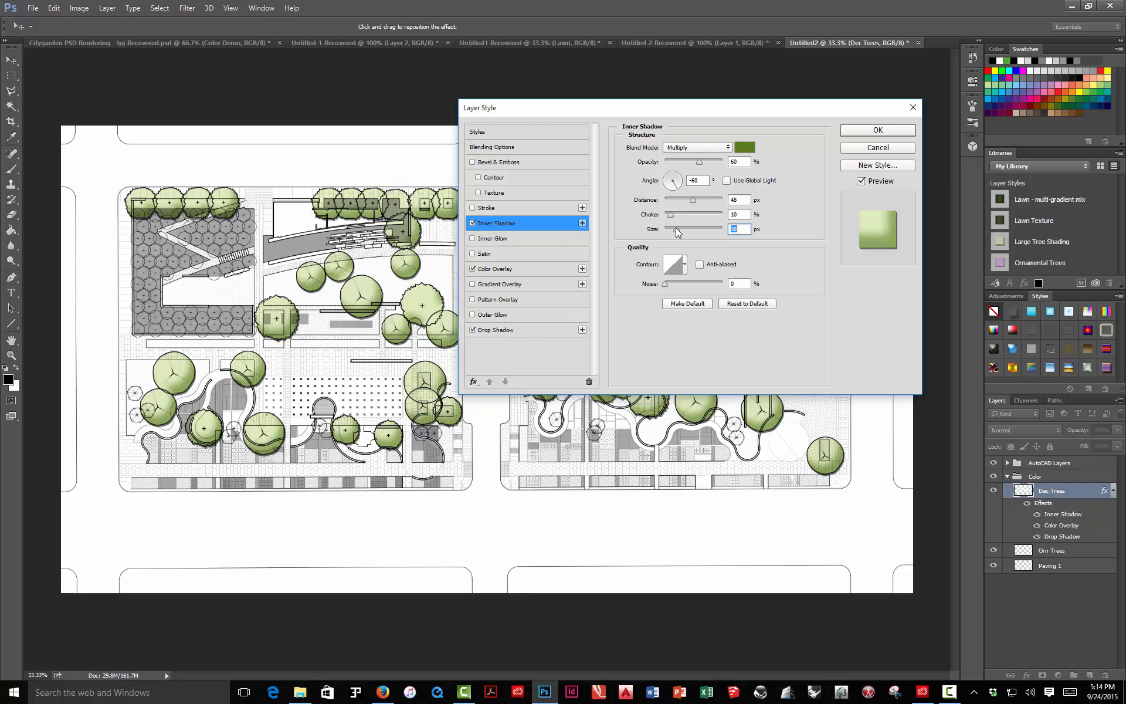
{"action": "left_click_drag", "start_coordinate": [676, 228], "coordinate": [667, 227]}
Make the inner shadow's contour anti-aliased and set its noise to 39%, judging the grain up close
{"action": "left_click", "coordinate": [701, 264]}
{"action": "left_click_drag", "start_coordinate": [665, 285], "coordinate": [674, 283]}
{"action": "key", "text": "ctrl+plus"}
{"action": "key", "text": "ctrl+plus"}
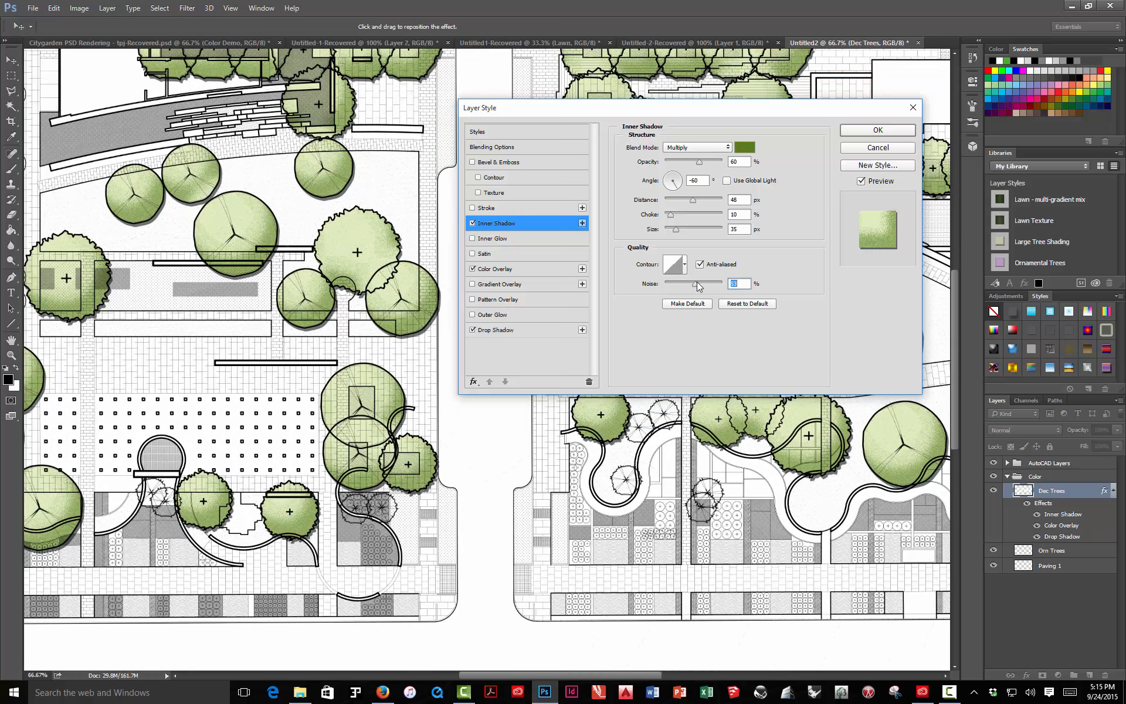
{"action": "left_click_drag", "start_coordinate": [697, 282], "coordinate": [684, 282]}
Reduce the inner shadow's choke to 0%, raise its opacity to about 75%, and apply the layer style
{"action": "left_click", "coordinate": [670, 215]}
{"action": "left_click_drag", "start_coordinate": [668, 217], "coordinate": [666, 217]}
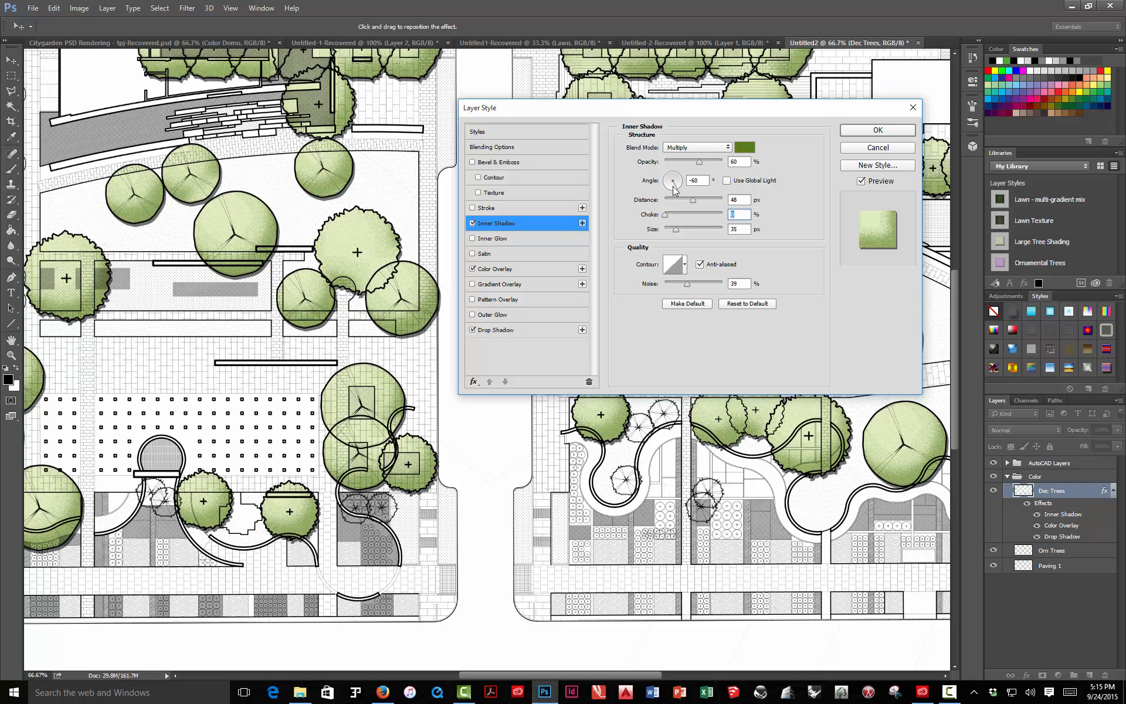
{"action": "left_click_drag", "start_coordinate": [701, 161], "coordinate": [706, 163]}
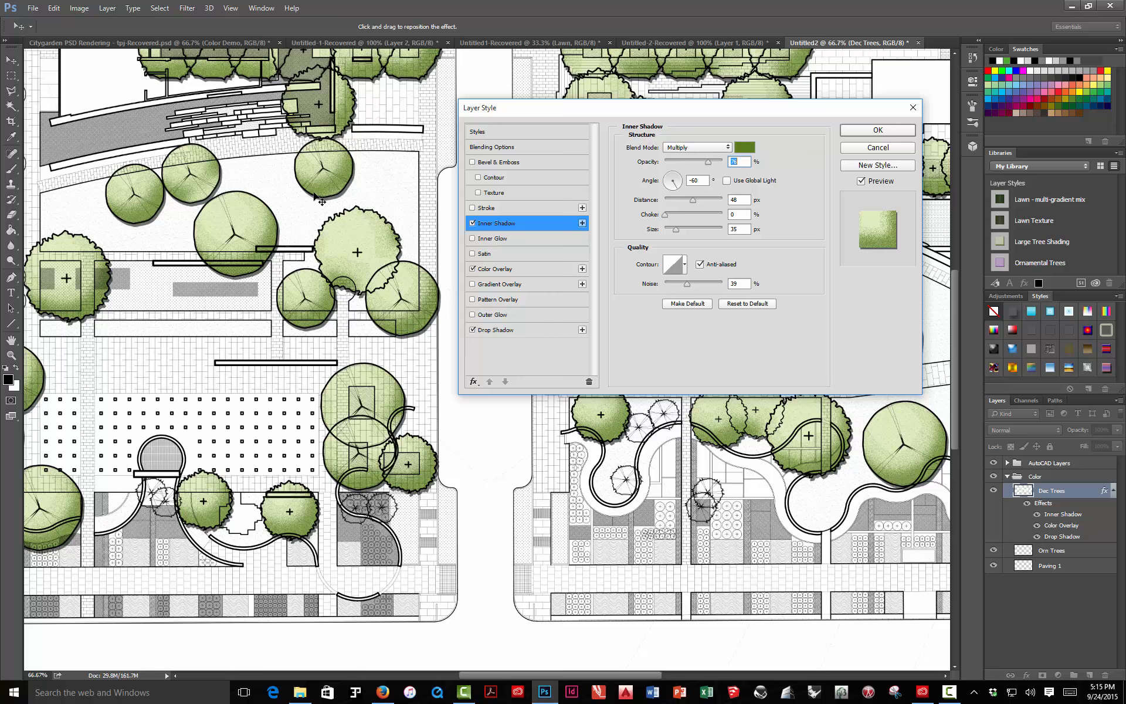
{"action": "key", "text": "ctrl+minus"}
{"action": "key", "text": "ctrl+minus"}
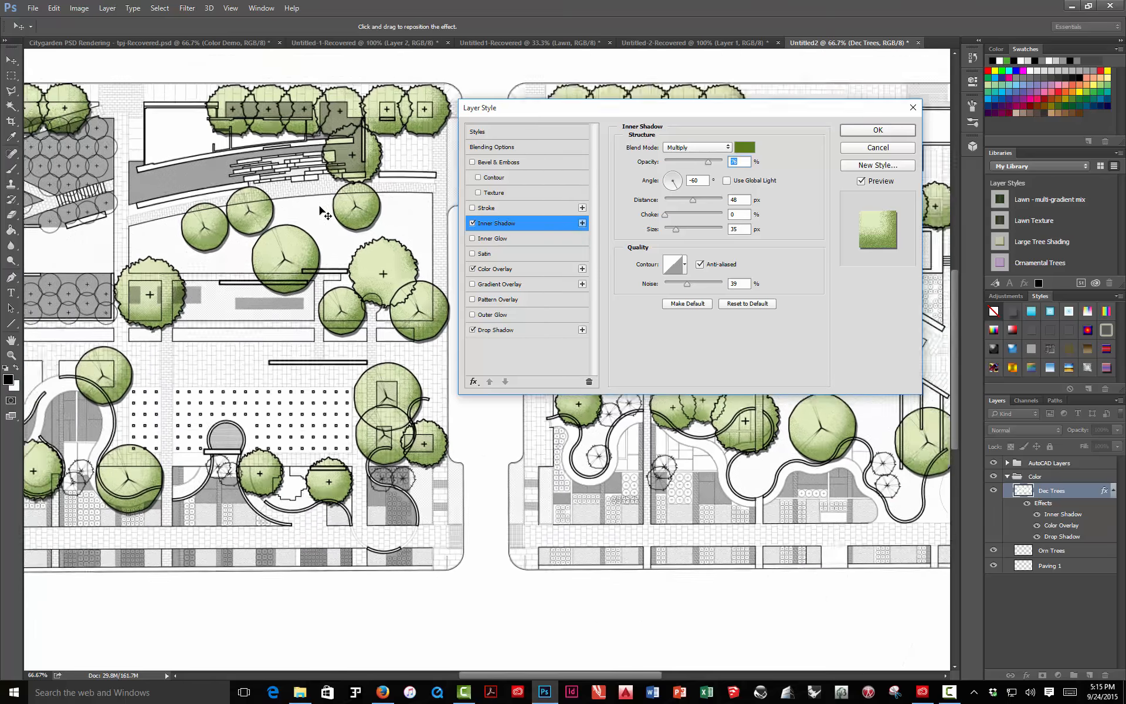
{"action": "key", "text": "ctrl+minus"}
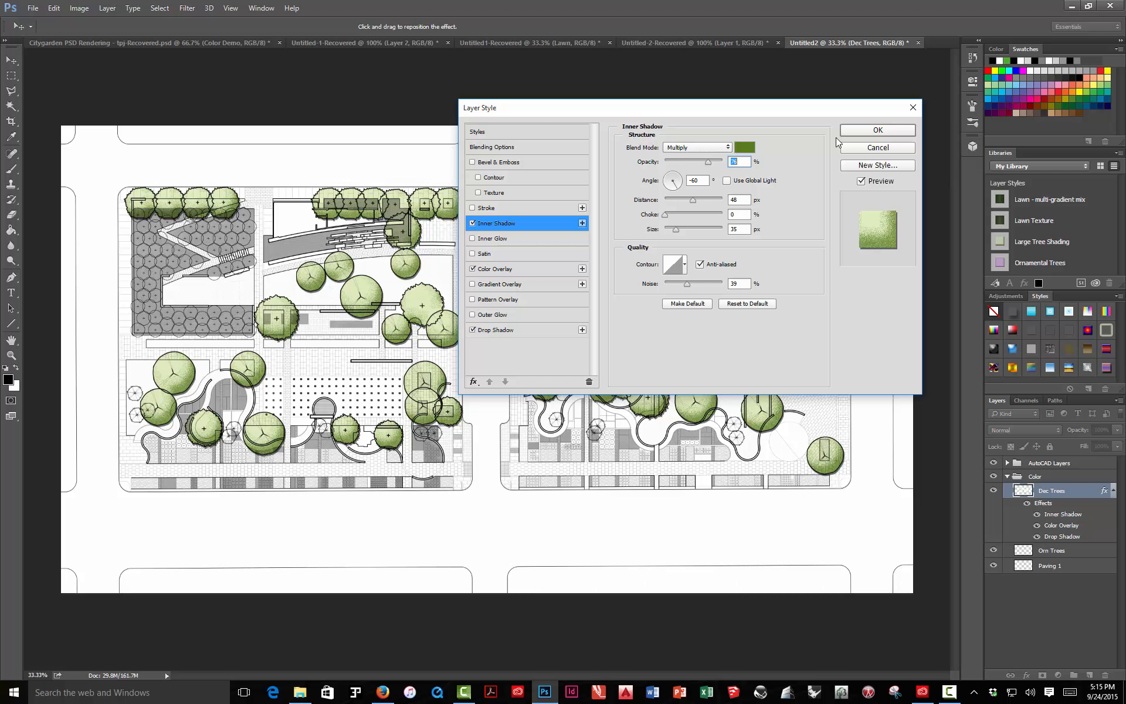
{"action": "left_click", "coordinate": [853, 132]}
Look through the open documents to compare the pencil and lawn texture samples with the coloured Citygarden rendering
{"action": "left_click", "coordinate": [393, 43]}
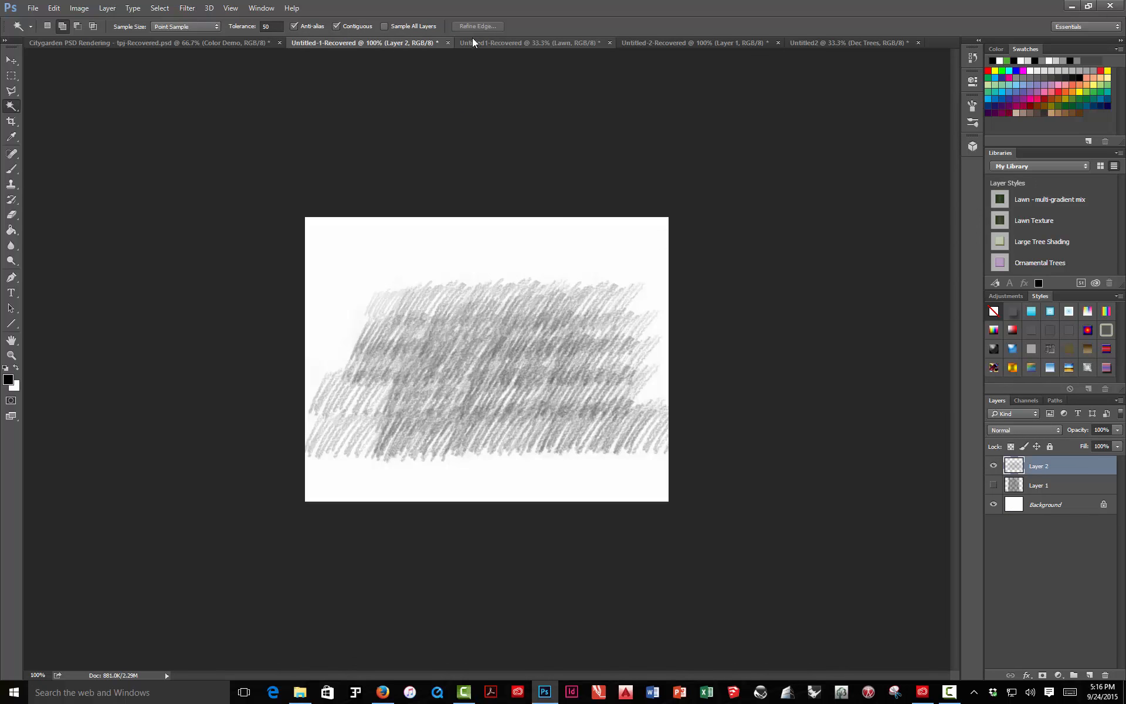
{"action": "left_click", "coordinate": [643, 41]}
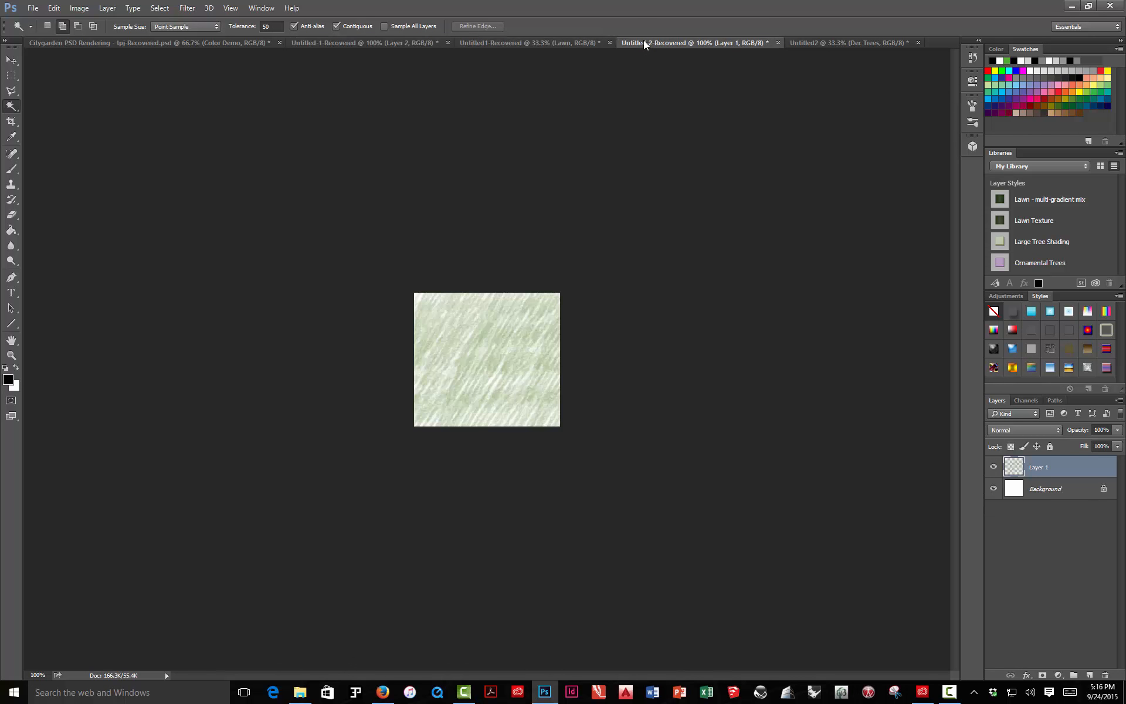
{"action": "left_click", "coordinate": [796, 44]}
{"action": "left_click", "coordinate": [242, 42]}
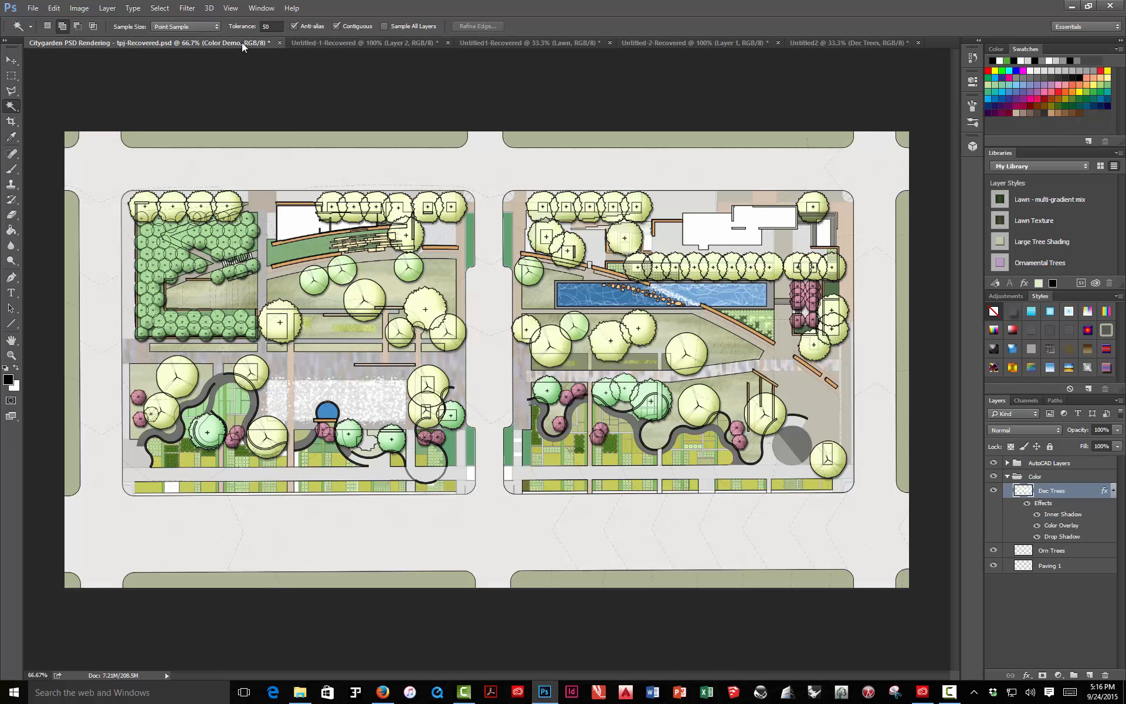
{"action": "left_click", "coordinate": [385, 43]}
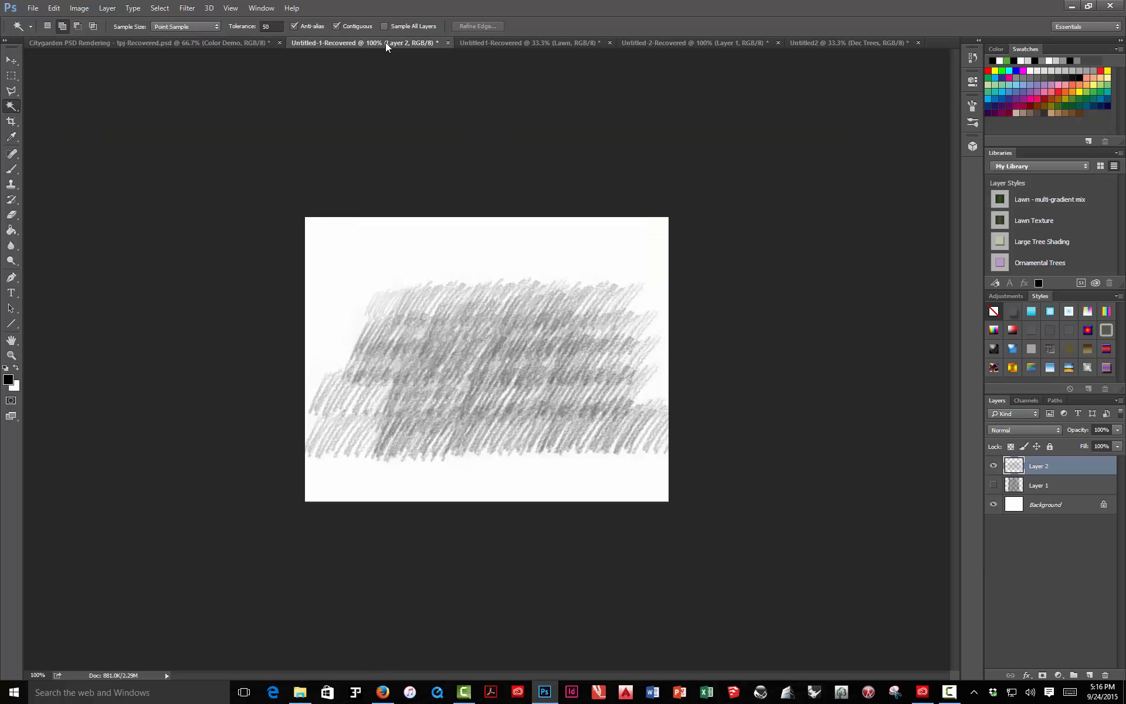
Create a white 4.133 × 3.233 inch document at 150 pixels/inch and add an empty layer to it
{"action": "left_click", "coordinate": [33, 8]}
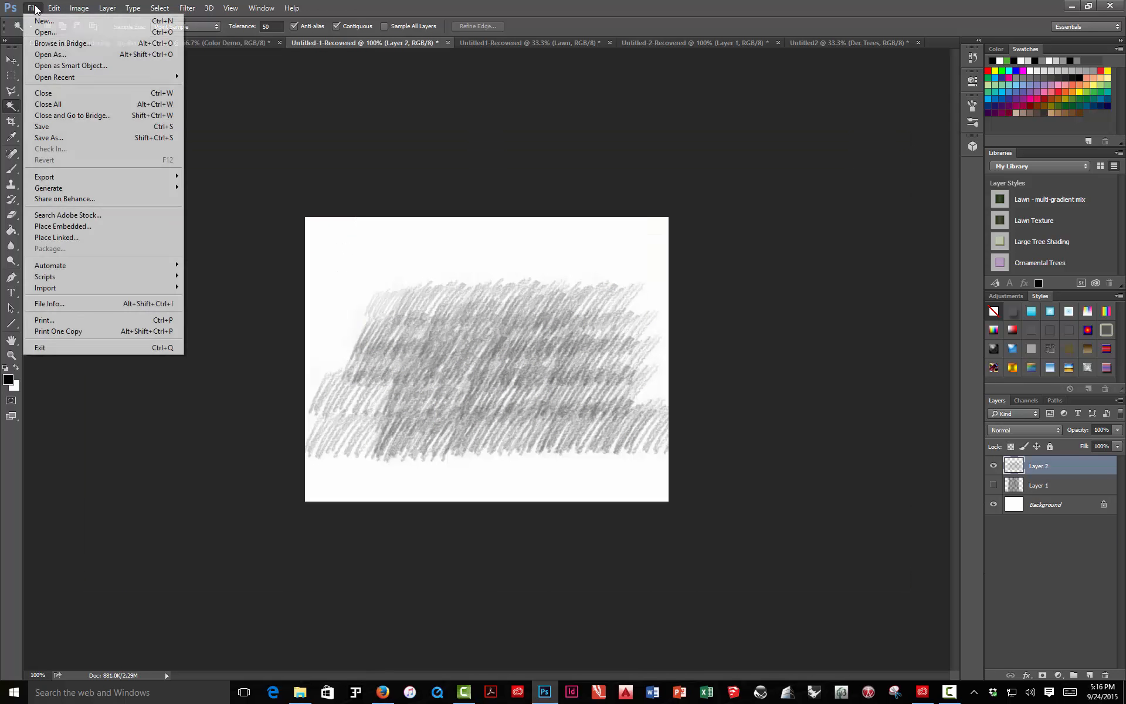
{"action": "left_click", "coordinate": [37, 20]}
{"action": "double_click", "coordinate": [524, 240]}
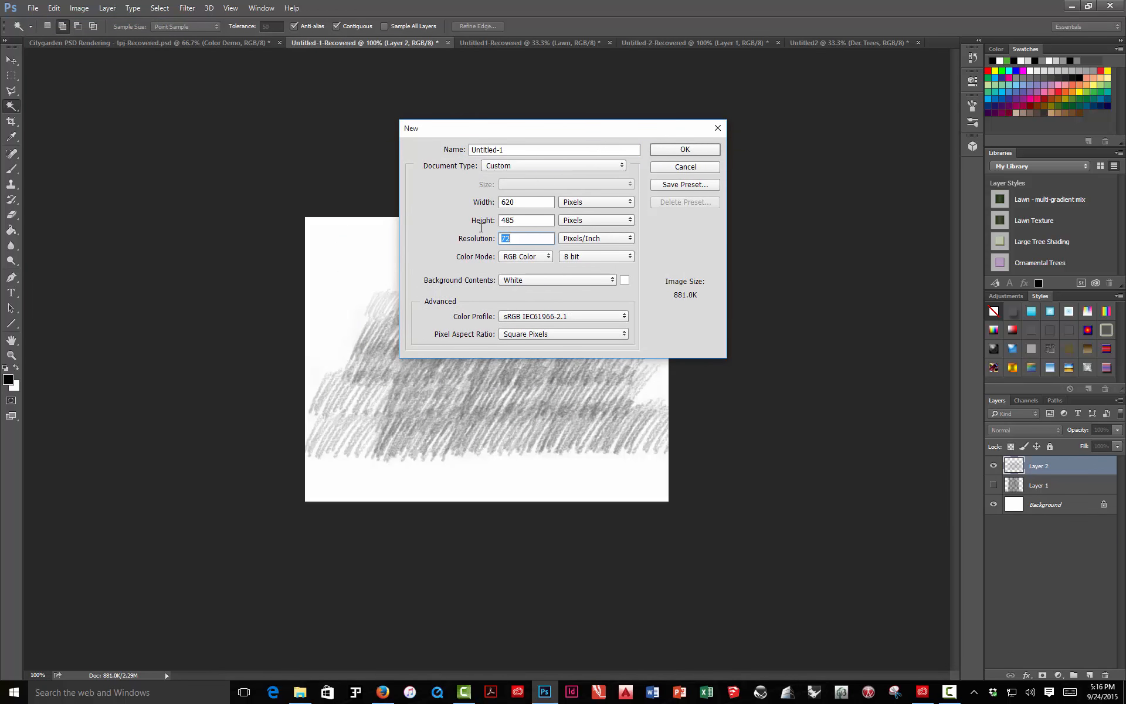
{"action": "type", "text": "150"}
{"action": "left_click", "coordinate": [572, 200]}
{"action": "left_click", "coordinate": [573, 221]}
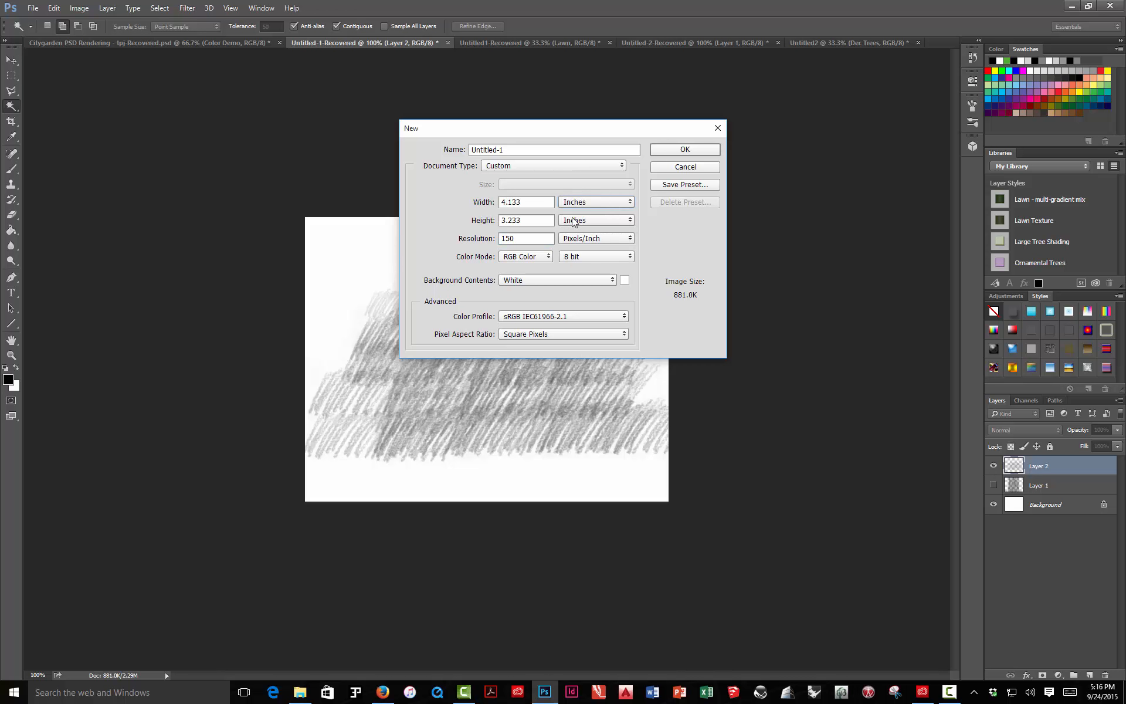
{"action": "left_click", "coordinate": [690, 150]}
{"action": "left_click", "coordinate": [1089, 675]}
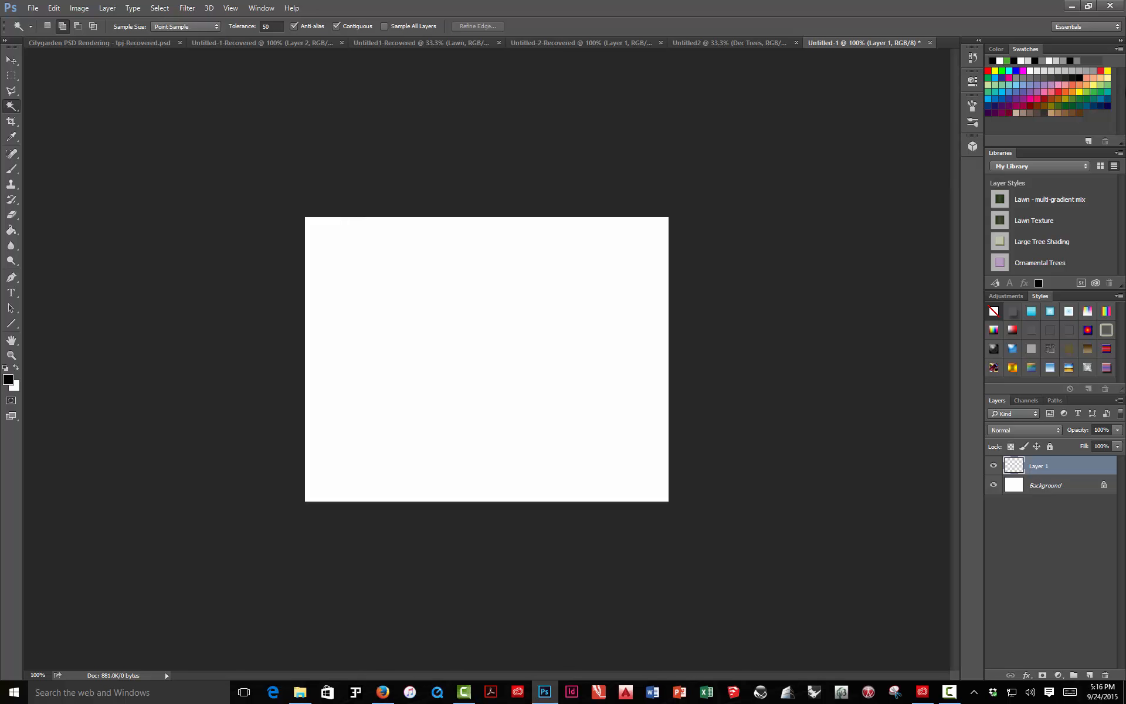
Pick a light green swatch as the foreground colour and darken it to the muted green 769540
{"action": "left_click", "coordinate": [1102, 84]}
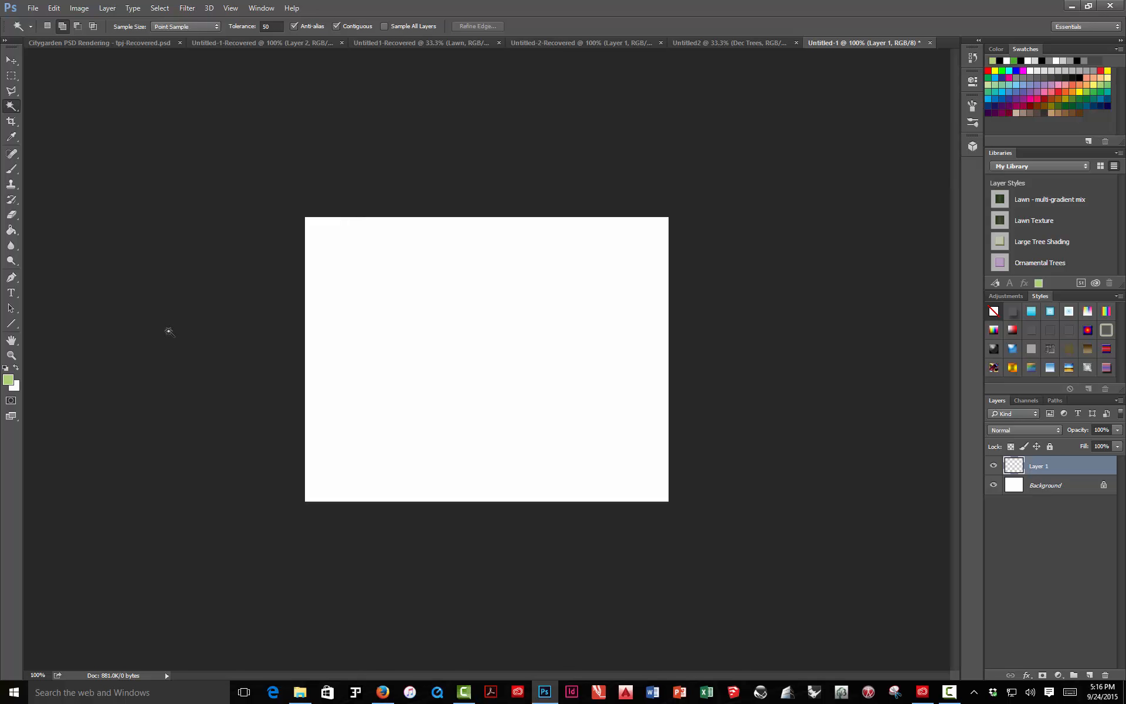
{"action": "left_click", "coordinate": [9, 381]}
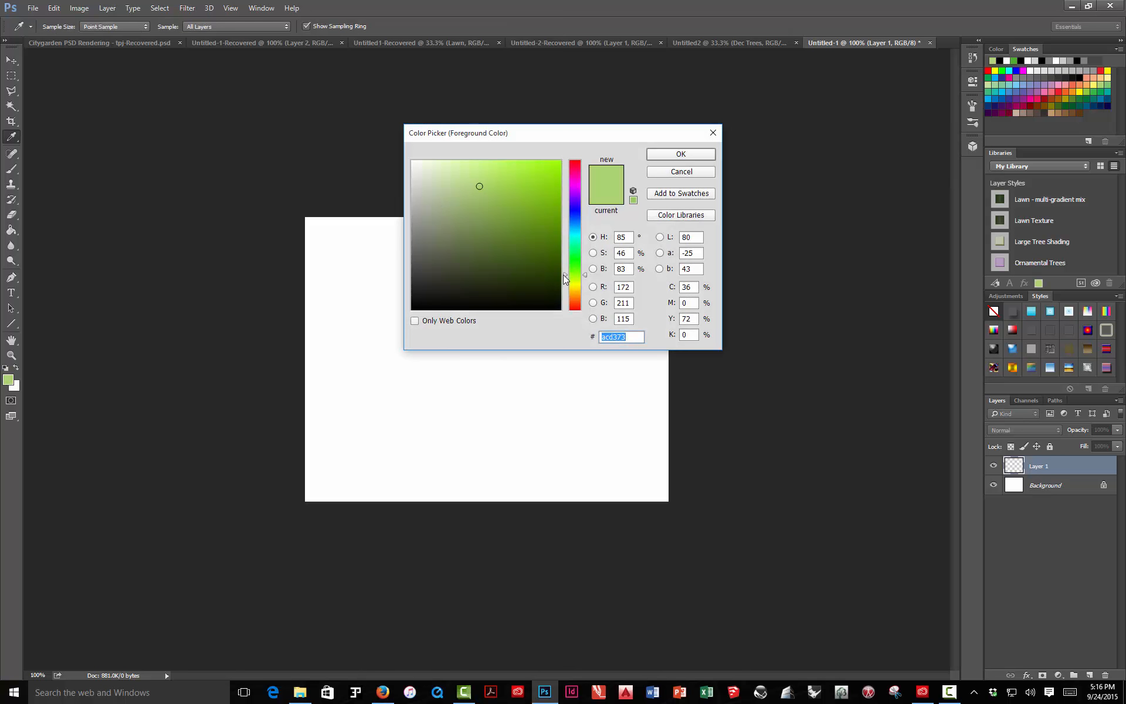
{"action": "left_click", "coordinate": [579, 276]}
{"action": "left_click_drag", "start_coordinate": [447, 172], "coordinate": [496, 223]}
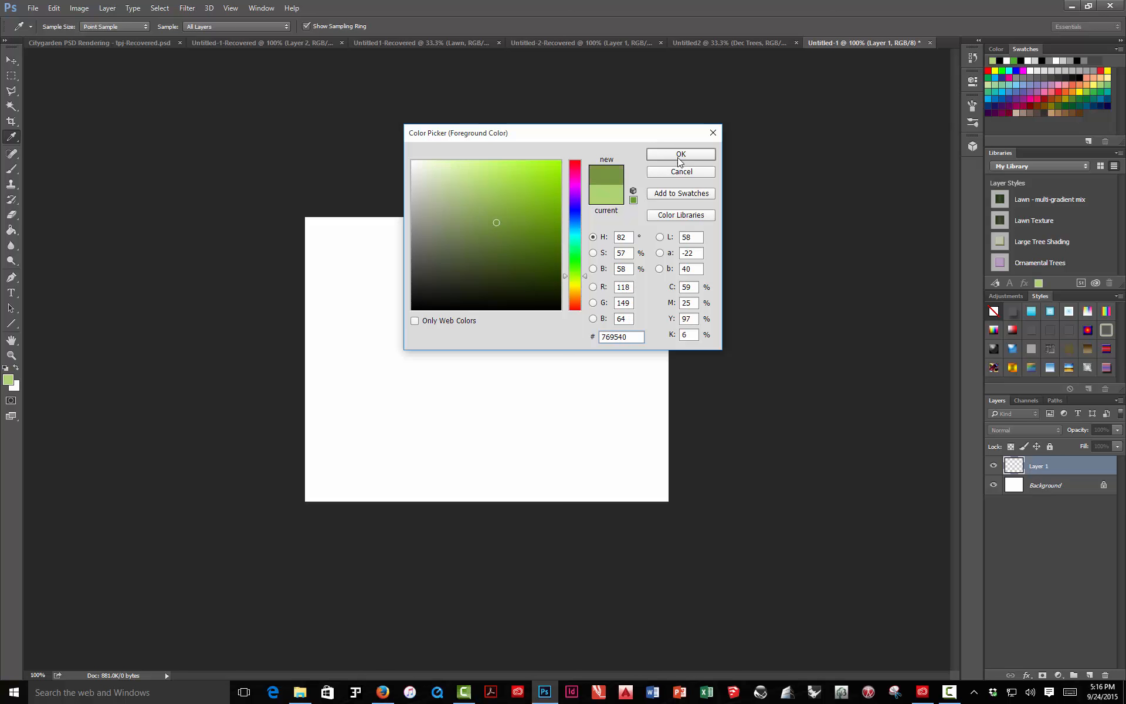
{"action": "left_click", "coordinate": [679, 158]}
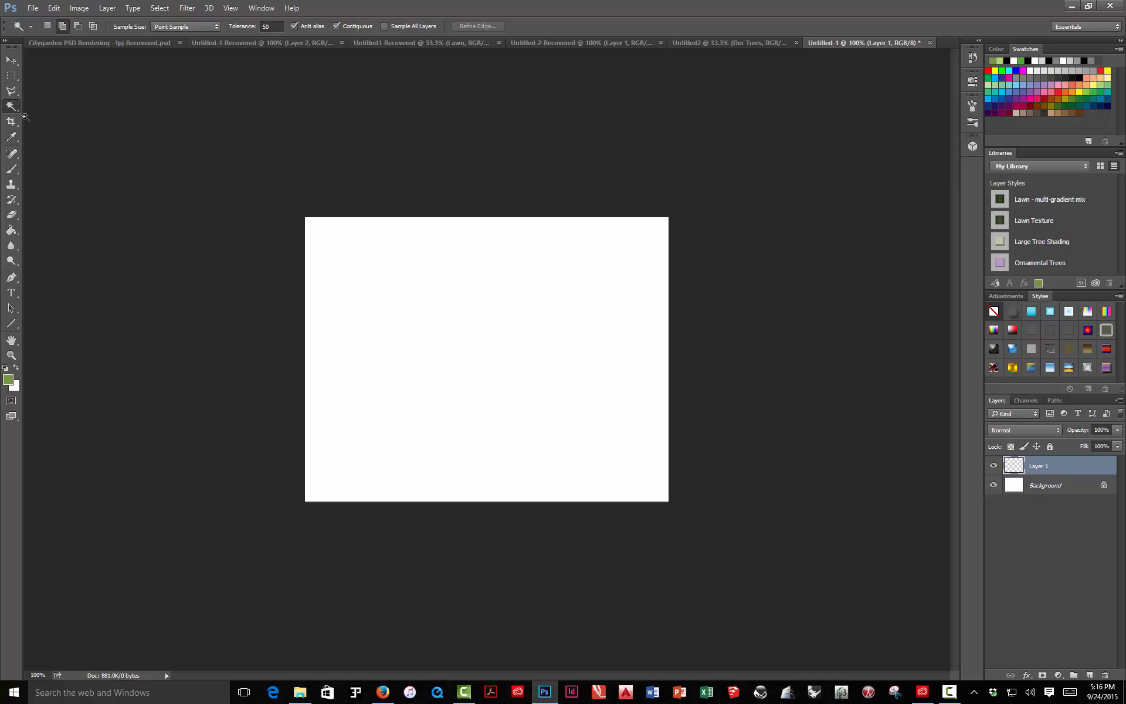
Choose the Brush tool, show its presets as a large list in an enlarged picker, and browse the available brushes
{"action": "left_click", "coordinate": [11, 169]}
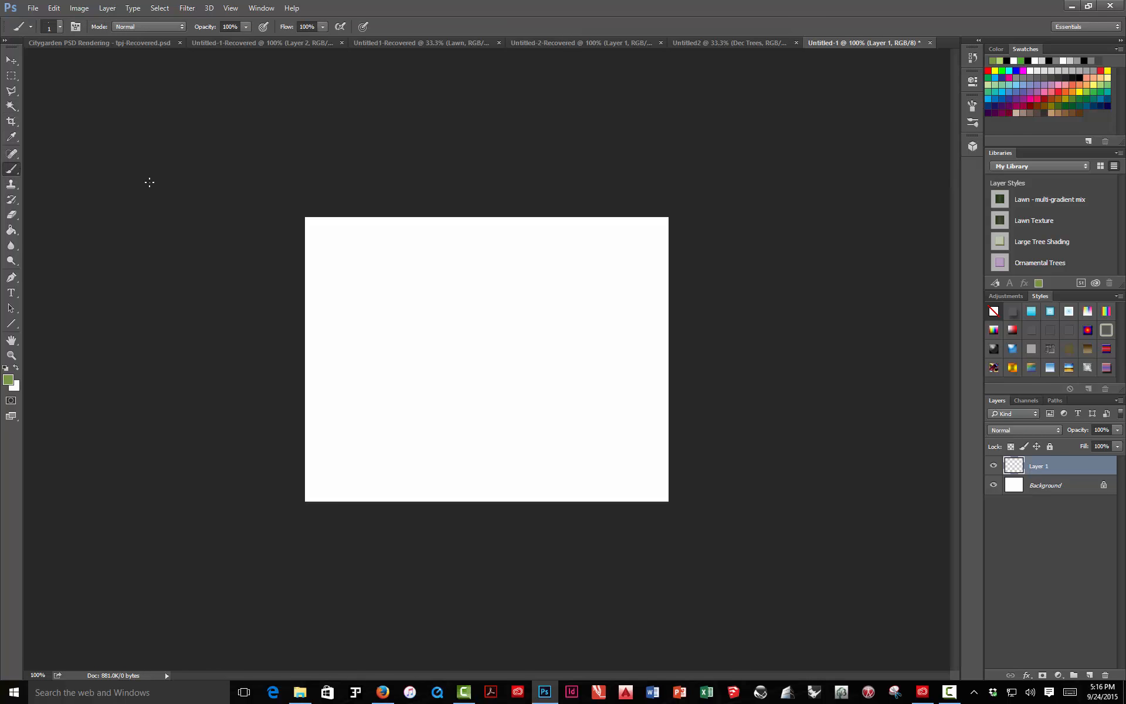
{"action": "right_click", "coordinate": [439, 280]}
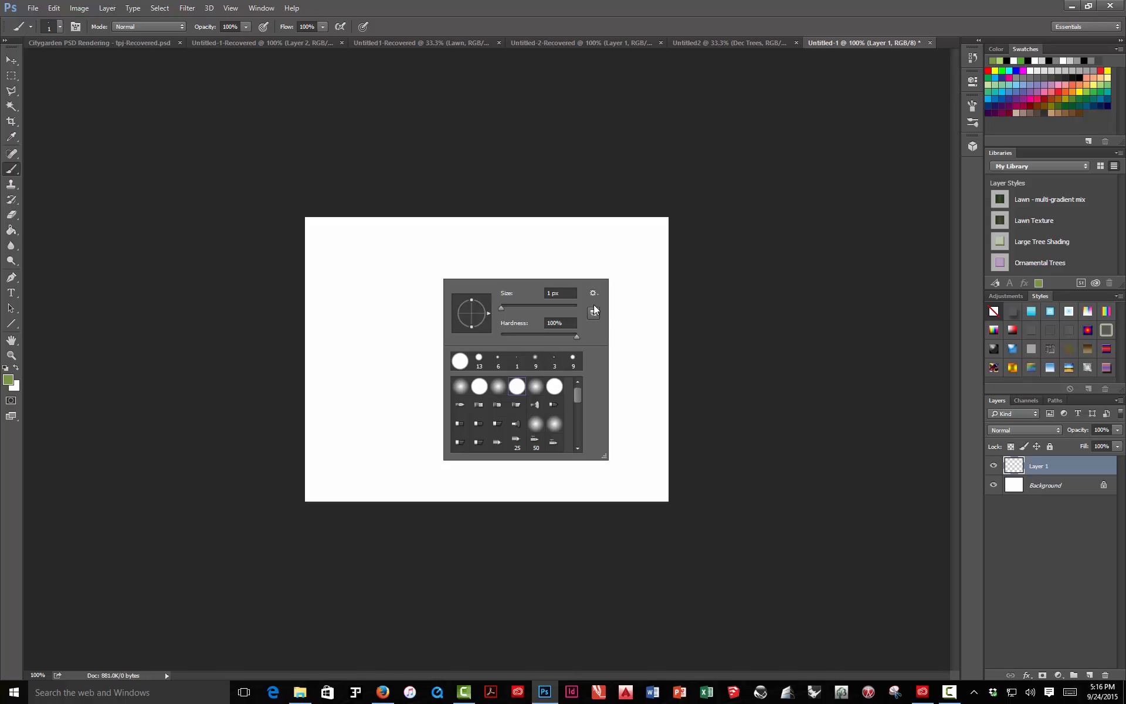
{"action": "left_click", "coordinate": [593, 293]}
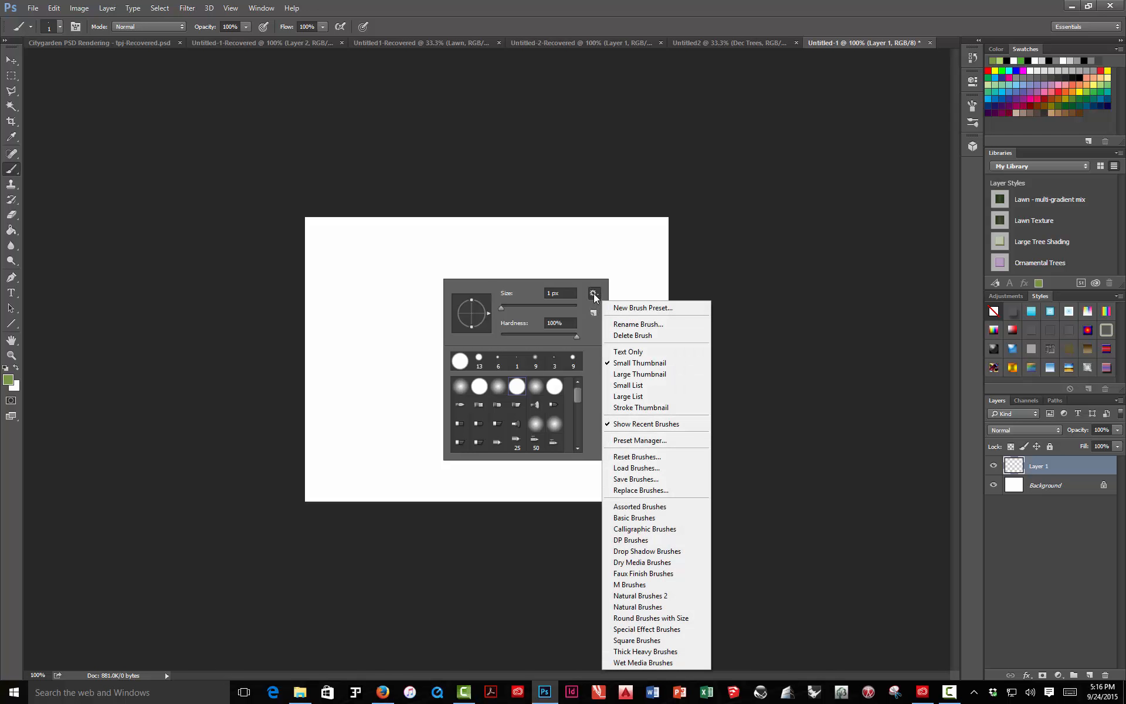
{"action": "left_click", "coordinate": [623, 396]}
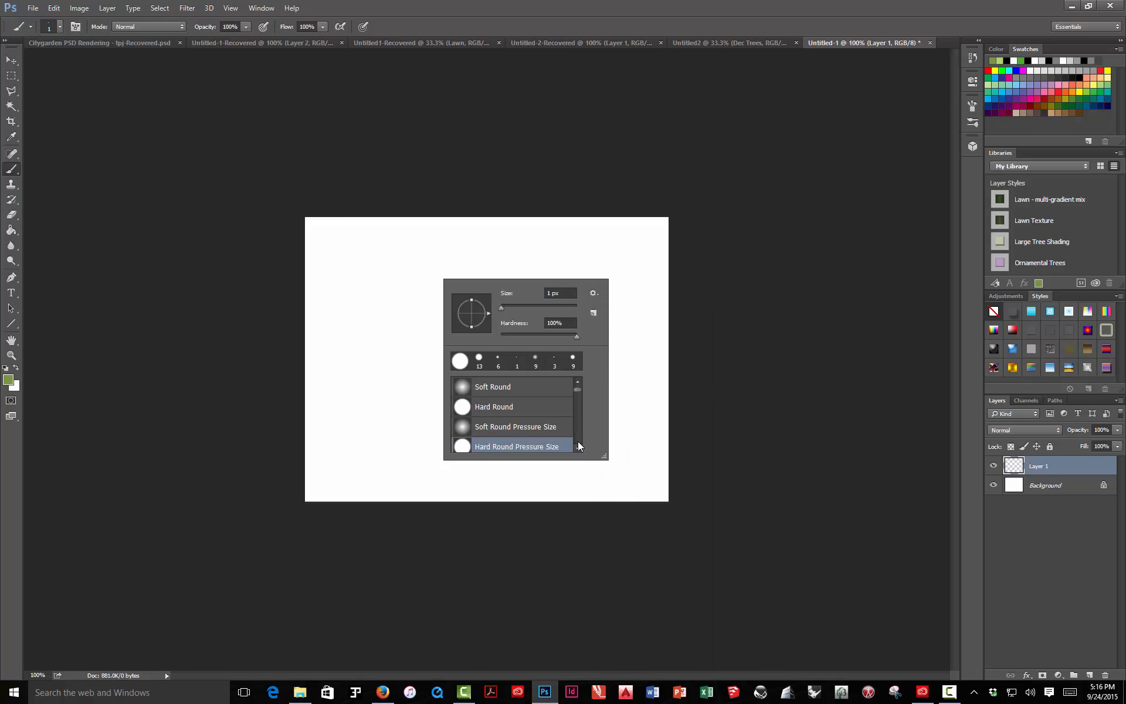
{"action": "scroll", "coordinate": [579, 428], "scroll_direction": "down", "scroll_amount": 5}
{"action": "left_click_drag", "start_coordinate": [604, 457], "coordinate": [588, 560]}
{"action": "scroll", "coordinate": [569, 533], "scroll_direction": "down", "scroll_amount": 10}
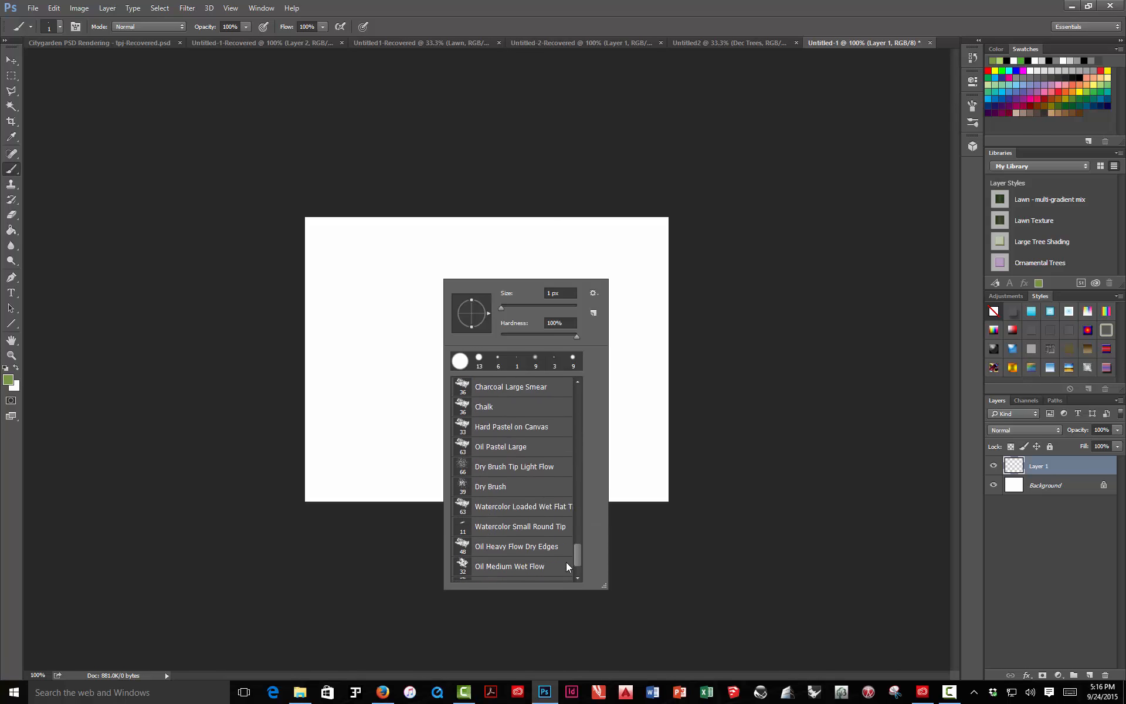
{"action": "scroll", "coordinate": [571, 463], "scroll_direction": "up", "scroll_amount": 10}
Load the brush set Rendering Brushes - Fall 2014.abr from the Brushes folder inside Exercise Files, Presets and Extras
{"action": "left_click", "coordinate": [593, 293]}
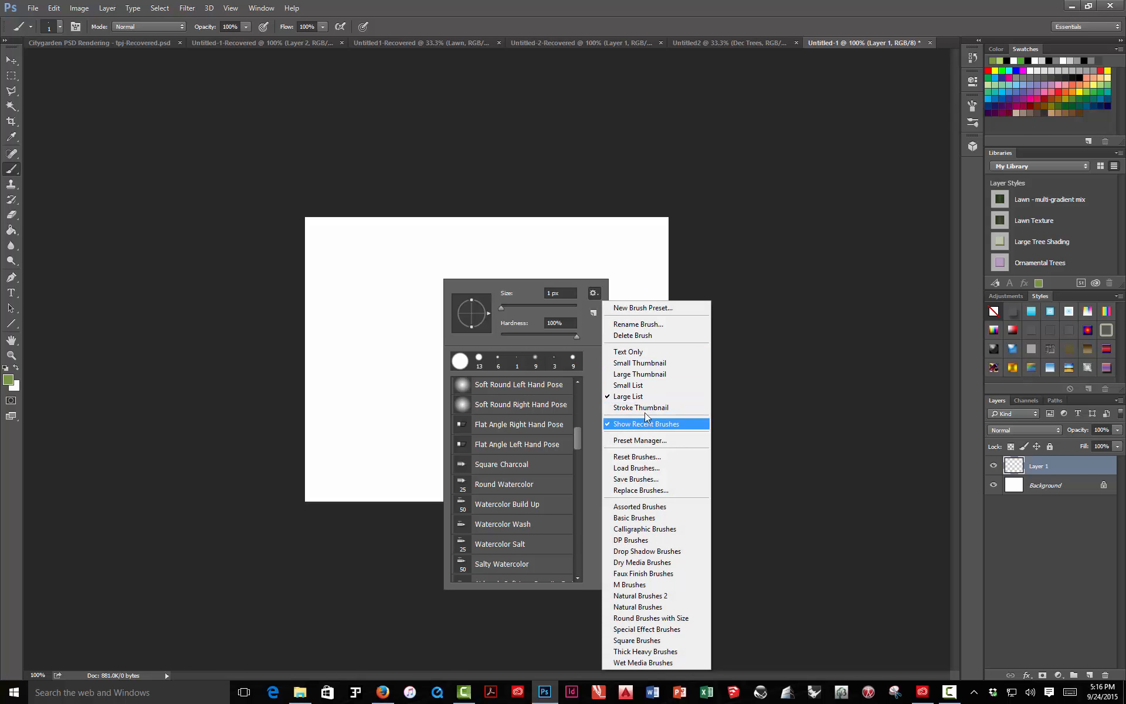
{"action": "left_click", "coordinate": [637, 471]}
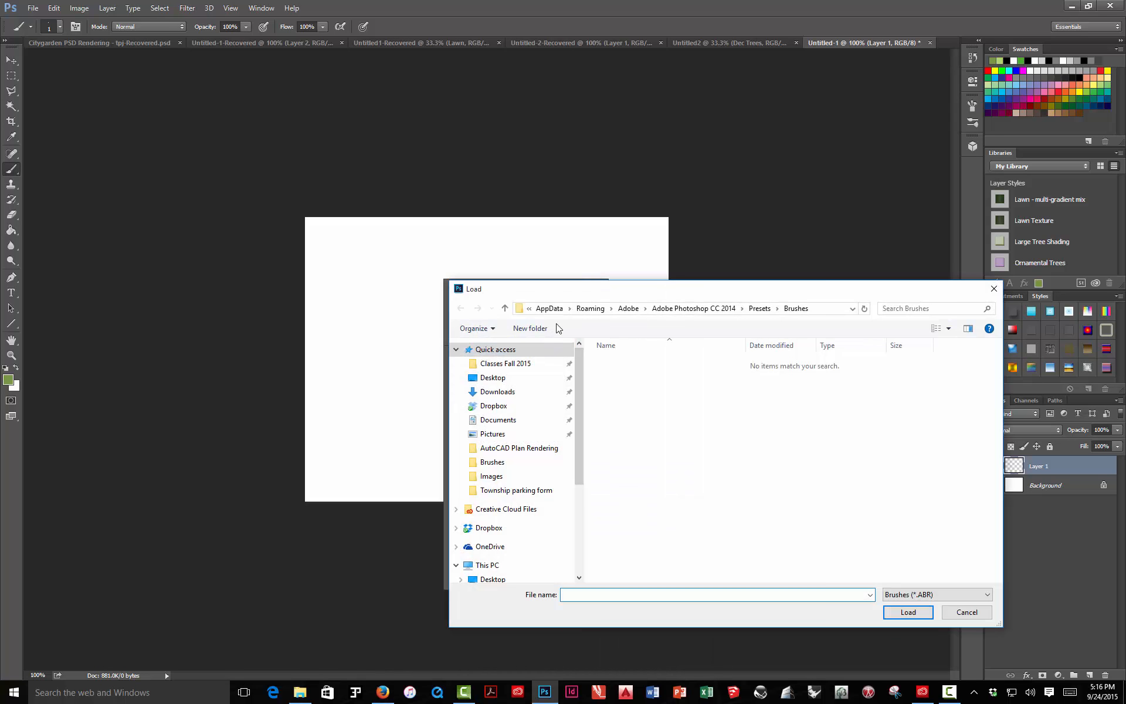
{"action": "left_click_drag", "start_coordinate": [585, 294], "coordinate": [370, 102]}
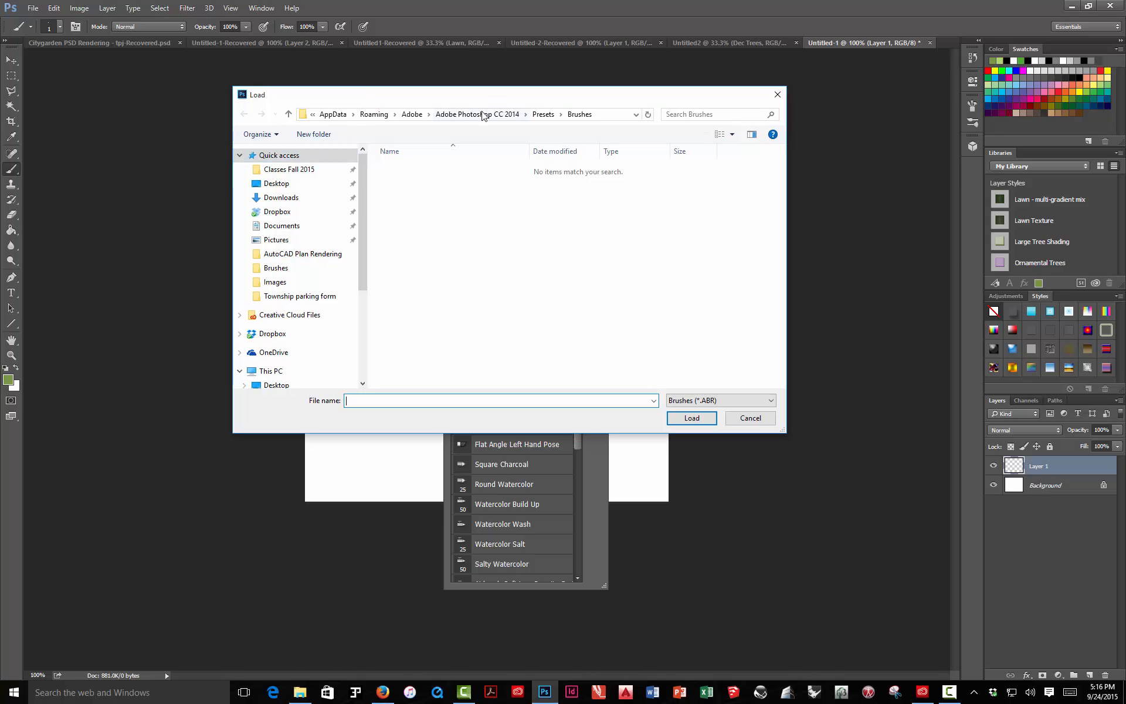
{"action": "left_click", "coordinate": [316, 169]}
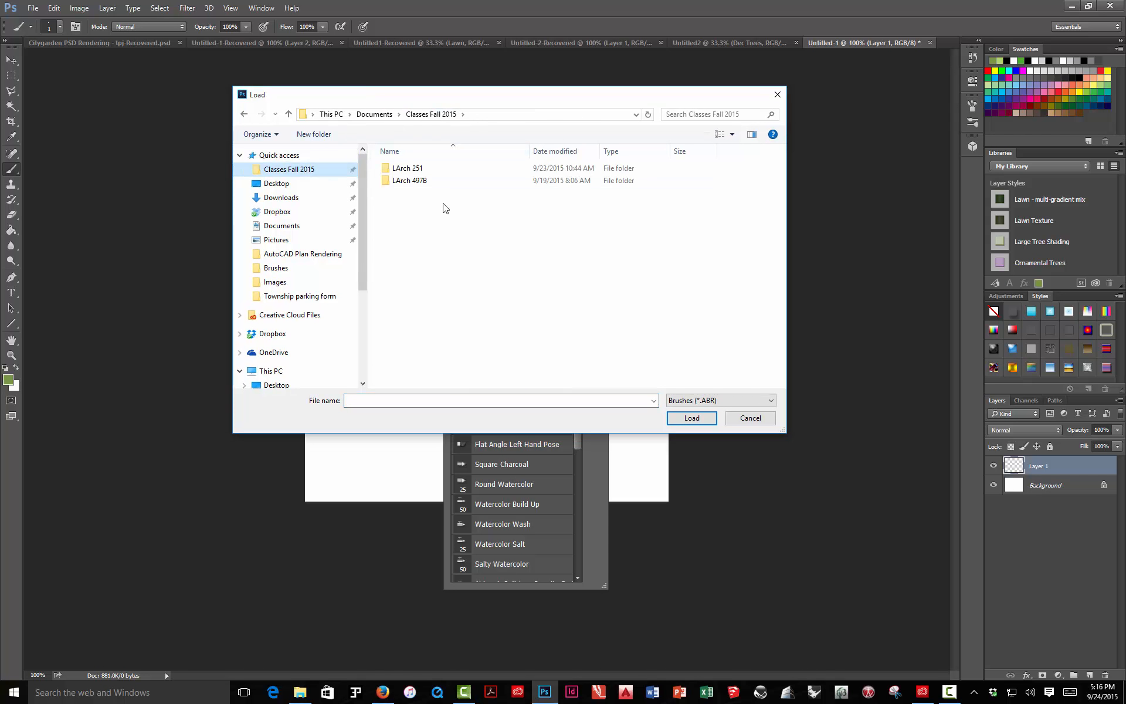
{"action": "double_click", "coordinate": [414, 170]}
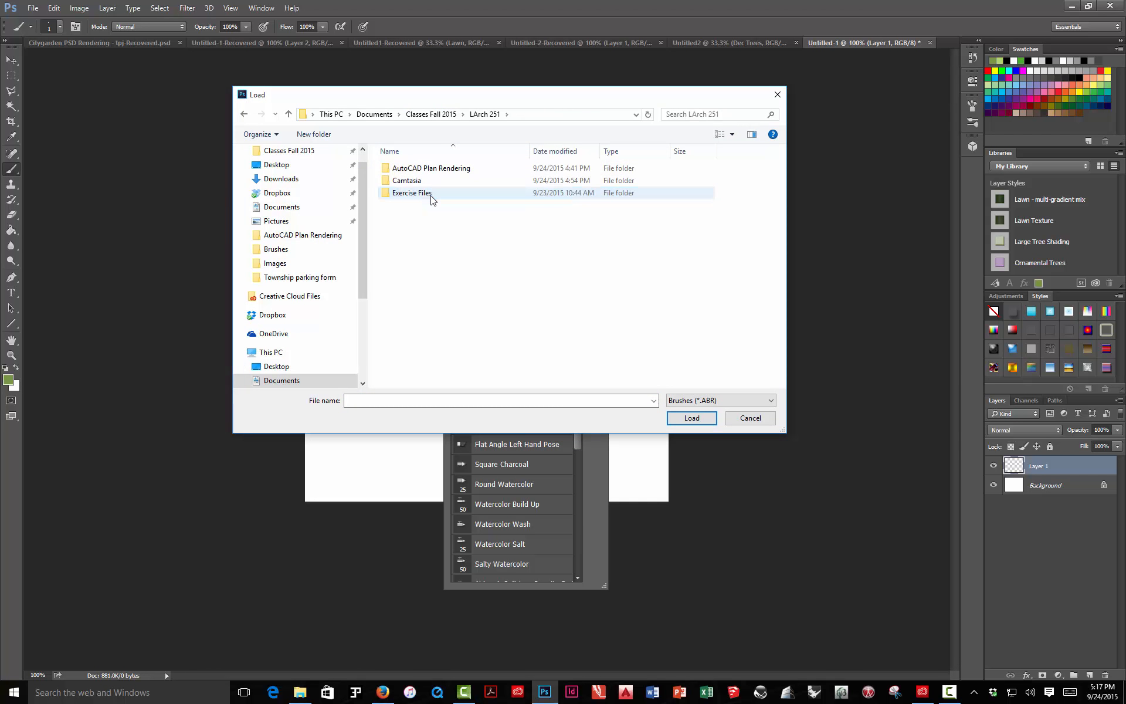
{"action": "double_click", "coordinate": [422, 195]}
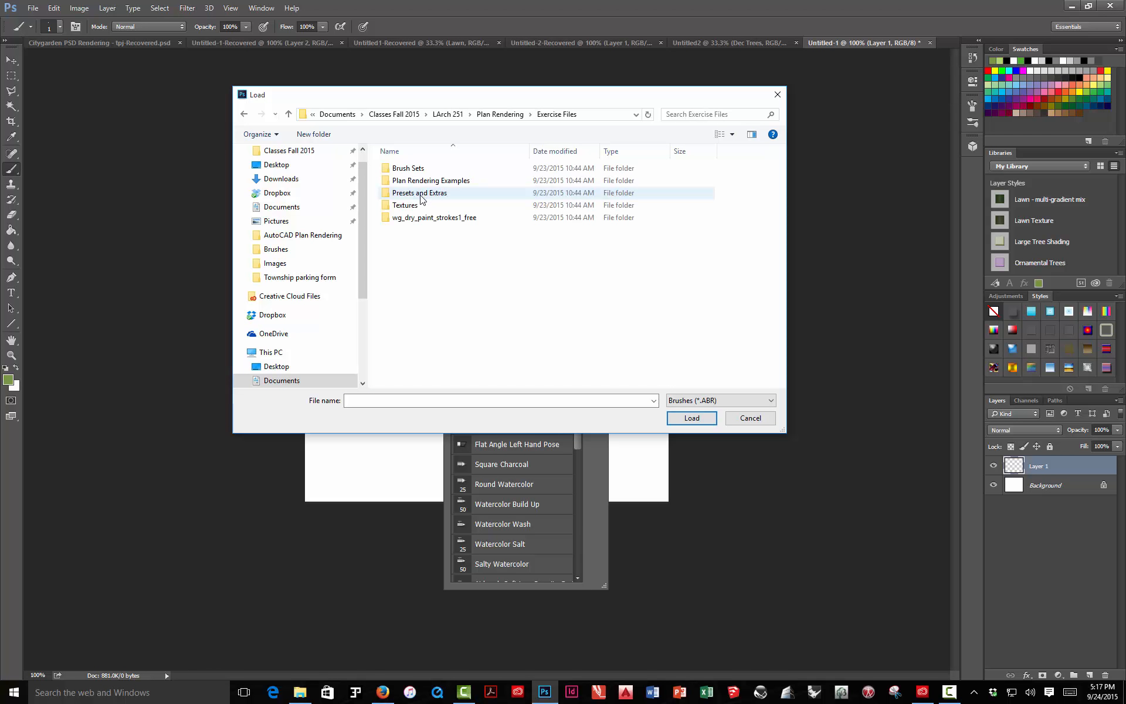
{"action": "double_click", "coordinate": [421, 200]}
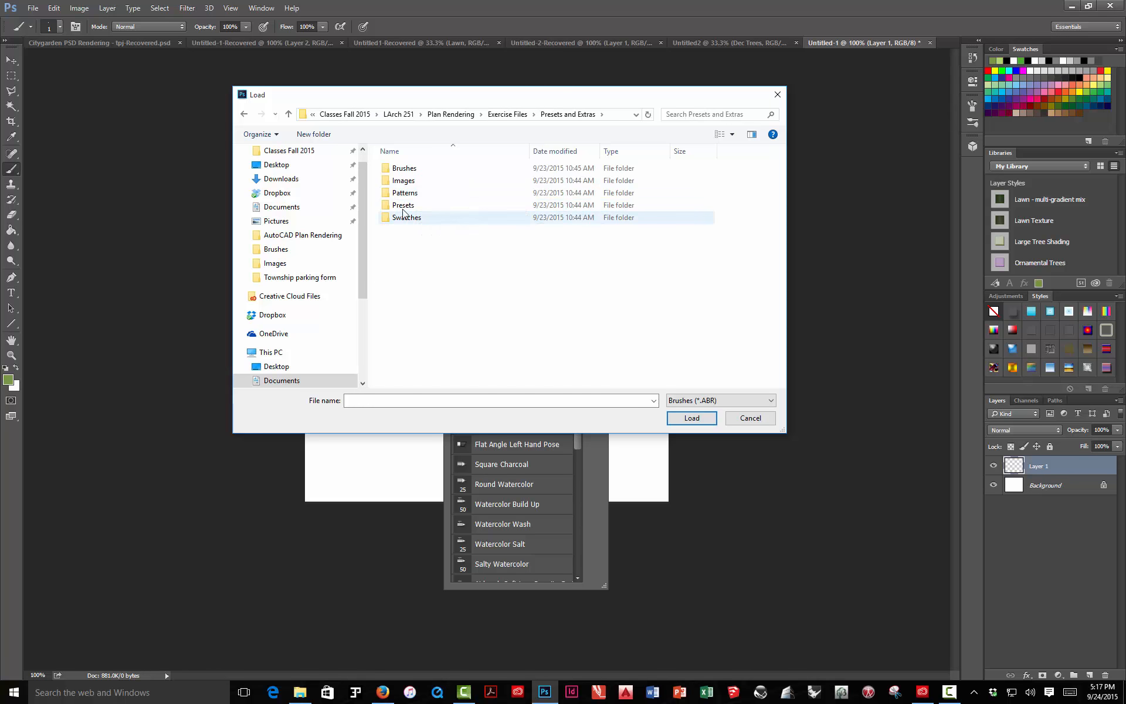
{"action": "double_click", "coordinate": [404, 168]}
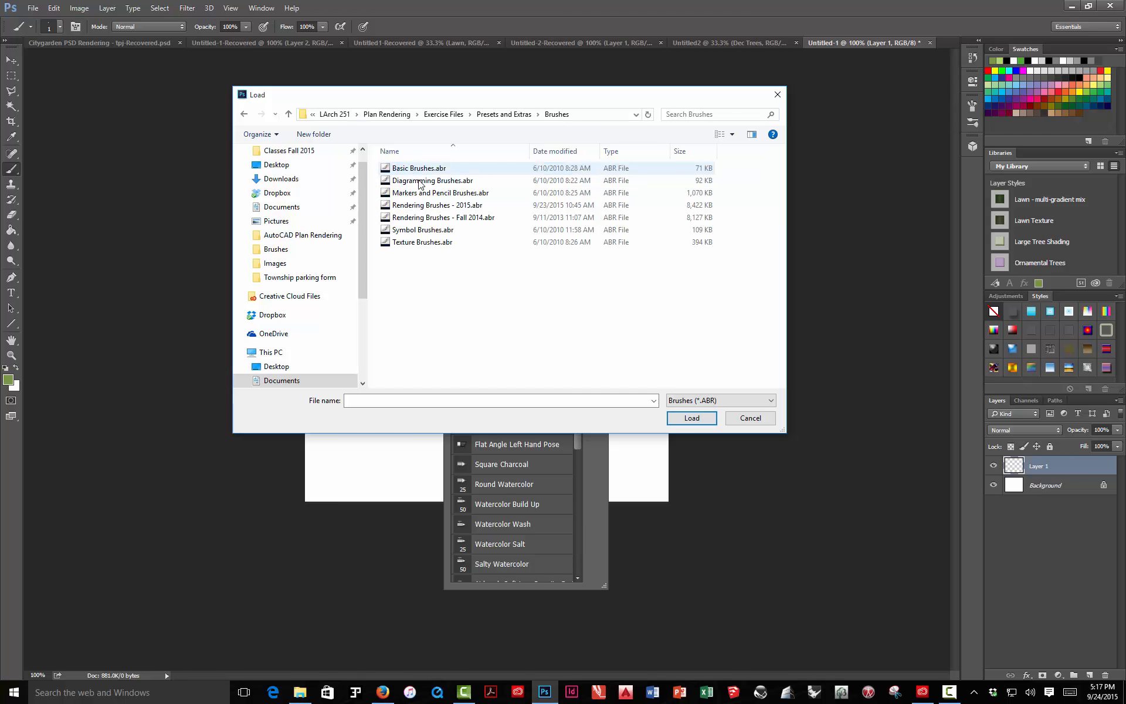
{"action": "left_click", "coordinate": [469, 217]}
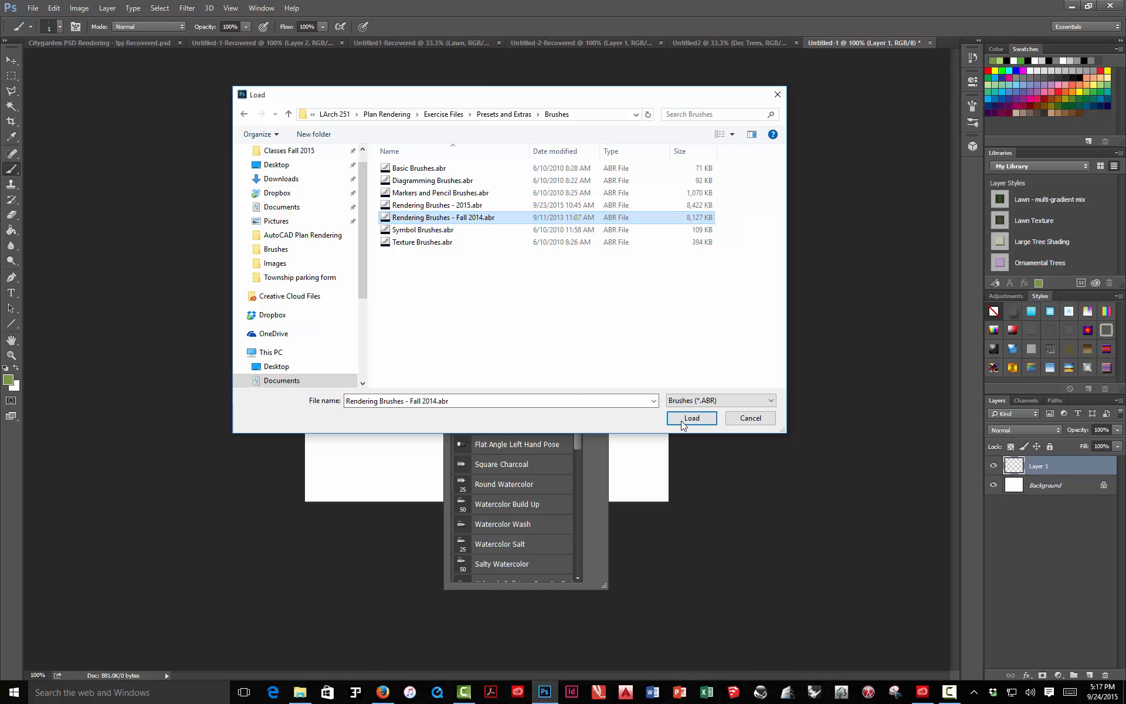
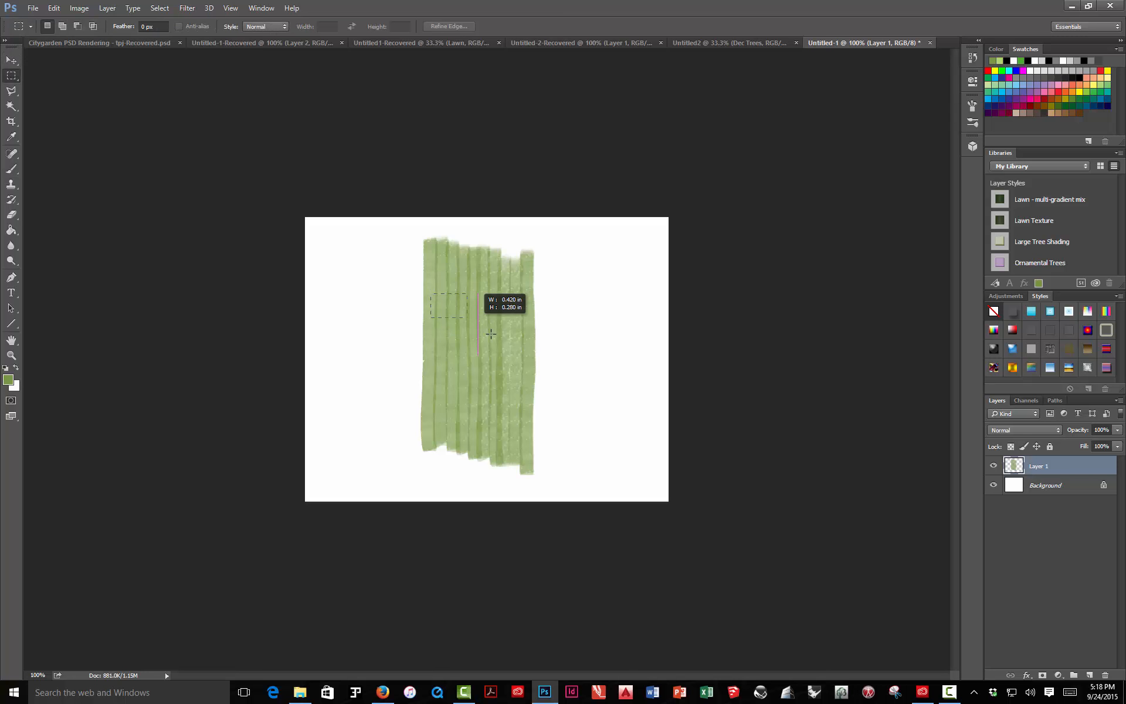
Select a square area inside the green marker strokes and define it as a pattern named M-green
{"action": "left_click_drag", "start_coordinate": [491, 333], "coordinate": [523, 387]}
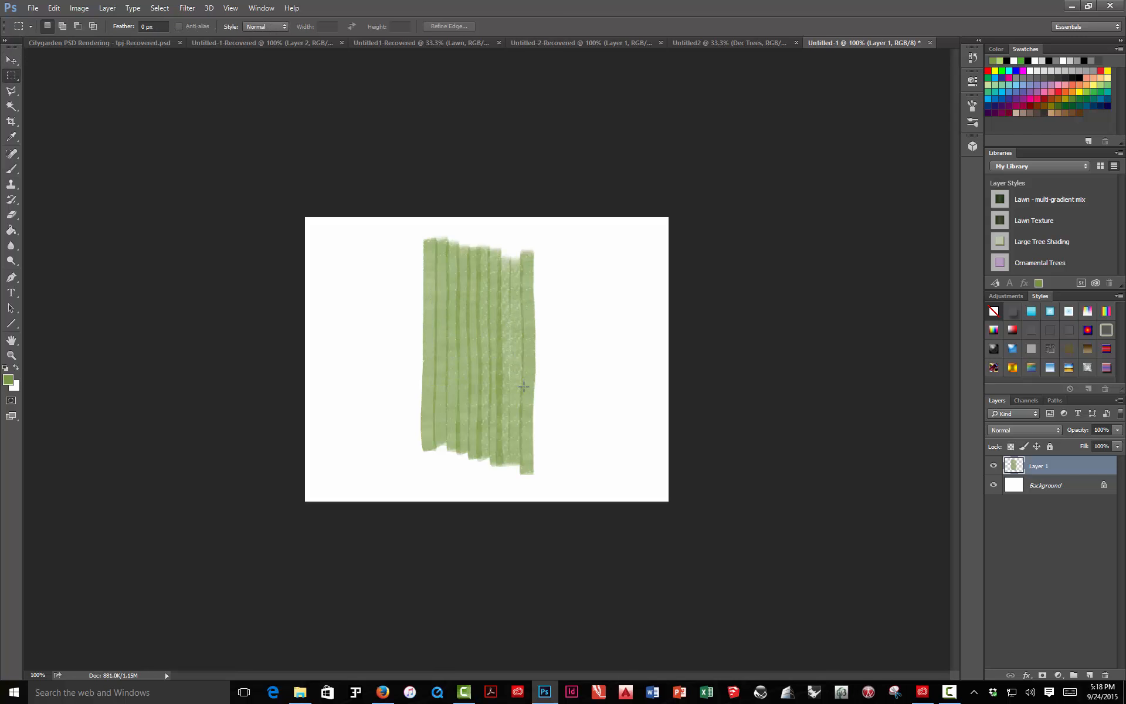
{"action": "left_click", "coordinate": [53, 8]}
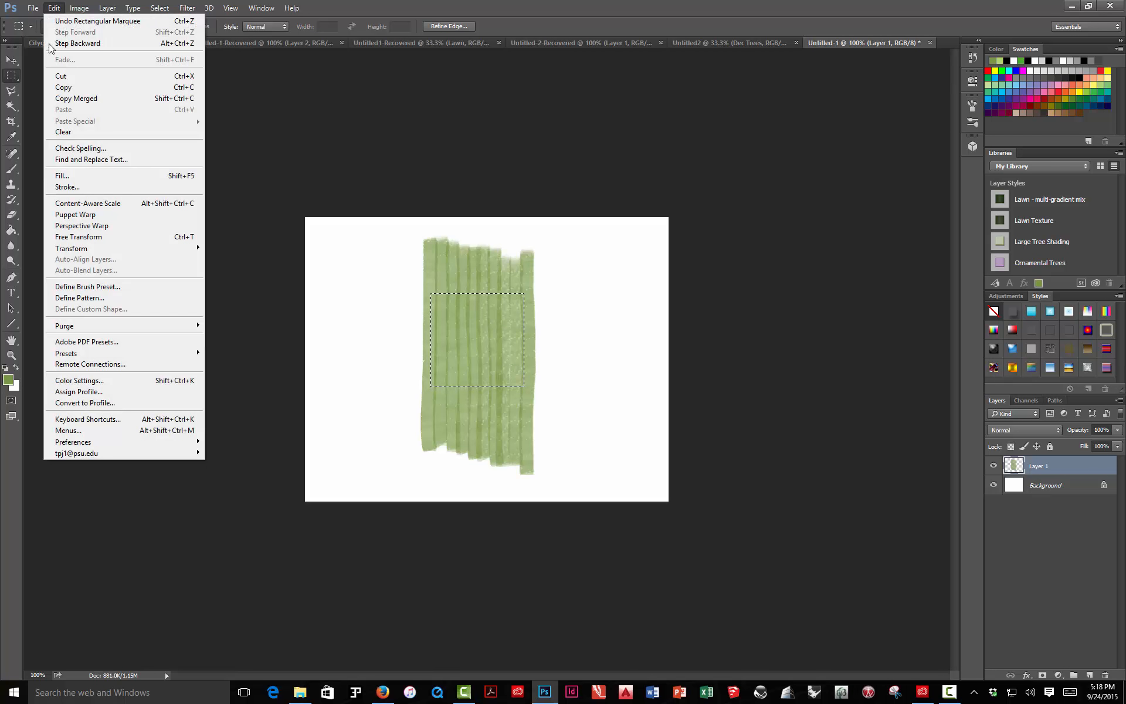
{"action": "left_click", "coordinate": [79, 297]}
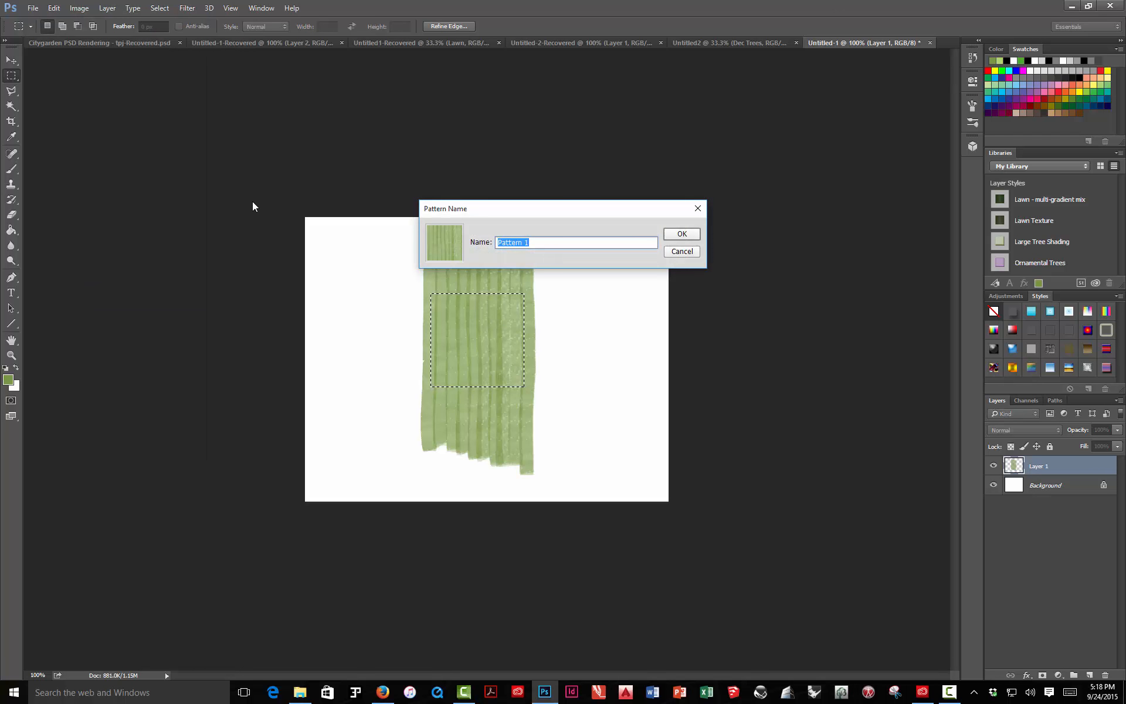
{"action": "type", "text": "M"}
{"action": "type", "text": "-green"}
{"action": "key", "text": "Return"}
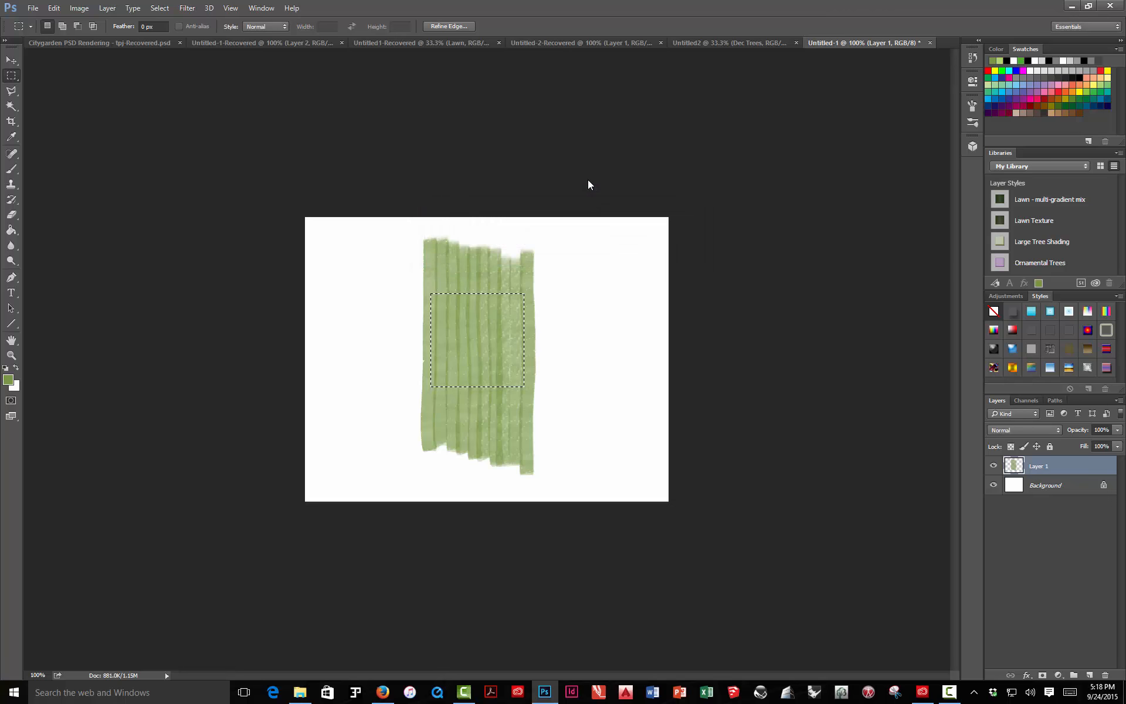
Return to the Untitled2 site plan and add a Pattern Overlay effect to the Dec Trees layer
{"action": "left_click", "coordinate": [235, 41]}
{"action": "left_click", "coordinate": [365, 43]}
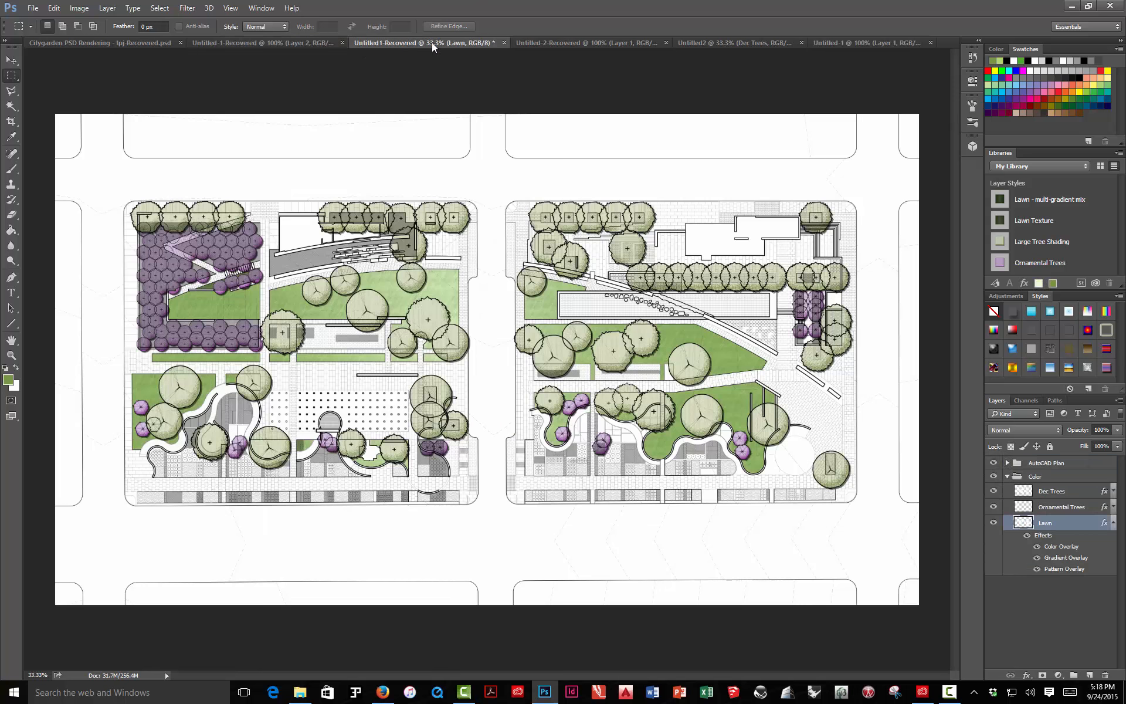
{"action": "left_click", "coordinate": [549, 40]}
{"action": "left_click", "coordinate": [718, 46]}
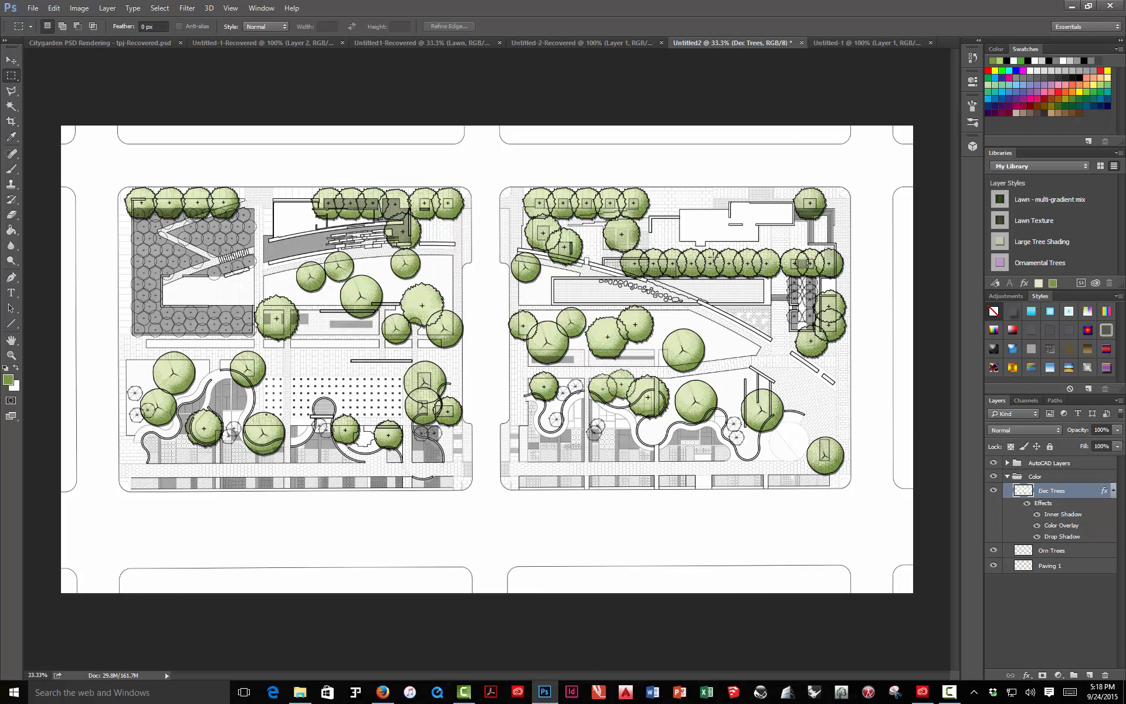
{"action": "double_click", "coordinate": [1043, 504]}
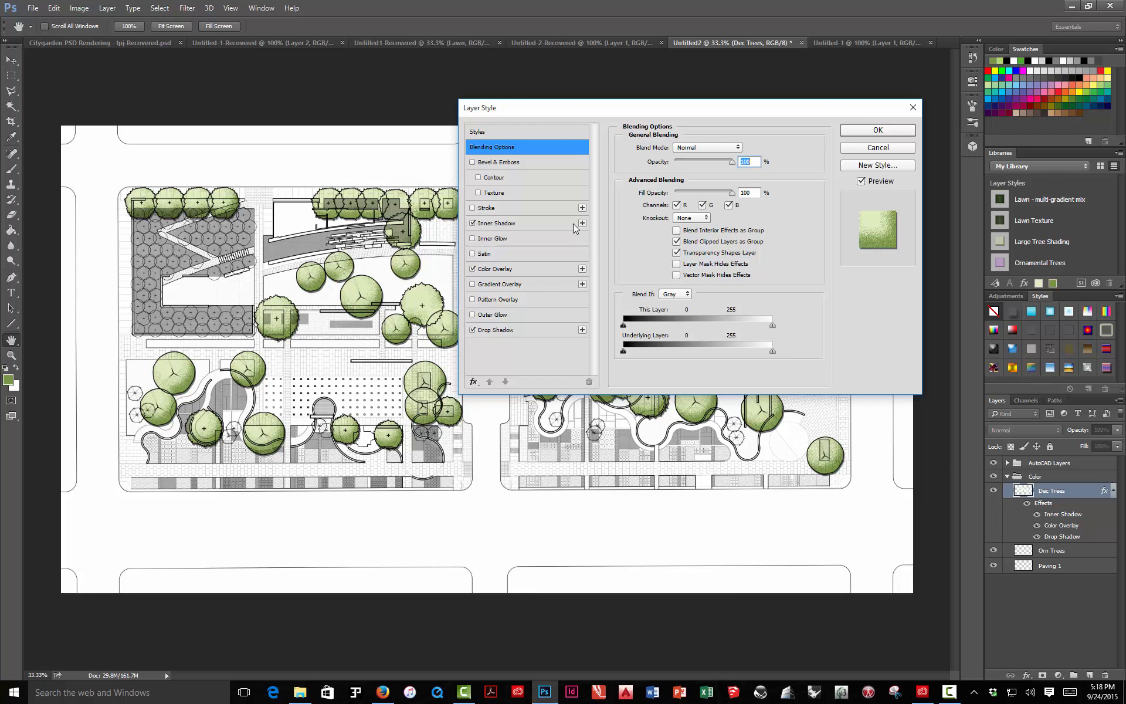
{"action": "left_click", "coordinate": [472, 300]}
{"action": "left_click", "coordinate": [502, 301]}
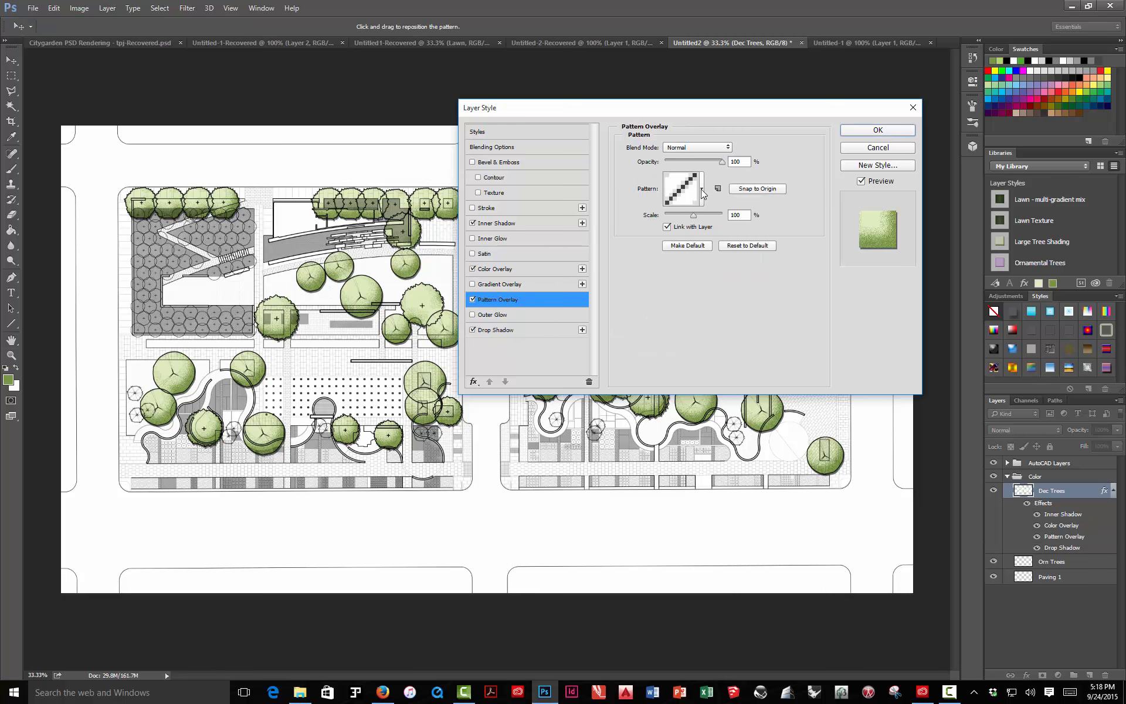
Choose the green marker pattern for the Dec Trees pattern overlay and set its blend mode to Multiply
{"action": "left_click", "coordinate": [701, 189]}
{"action": "left_click", "coordinate": [660, 264]}
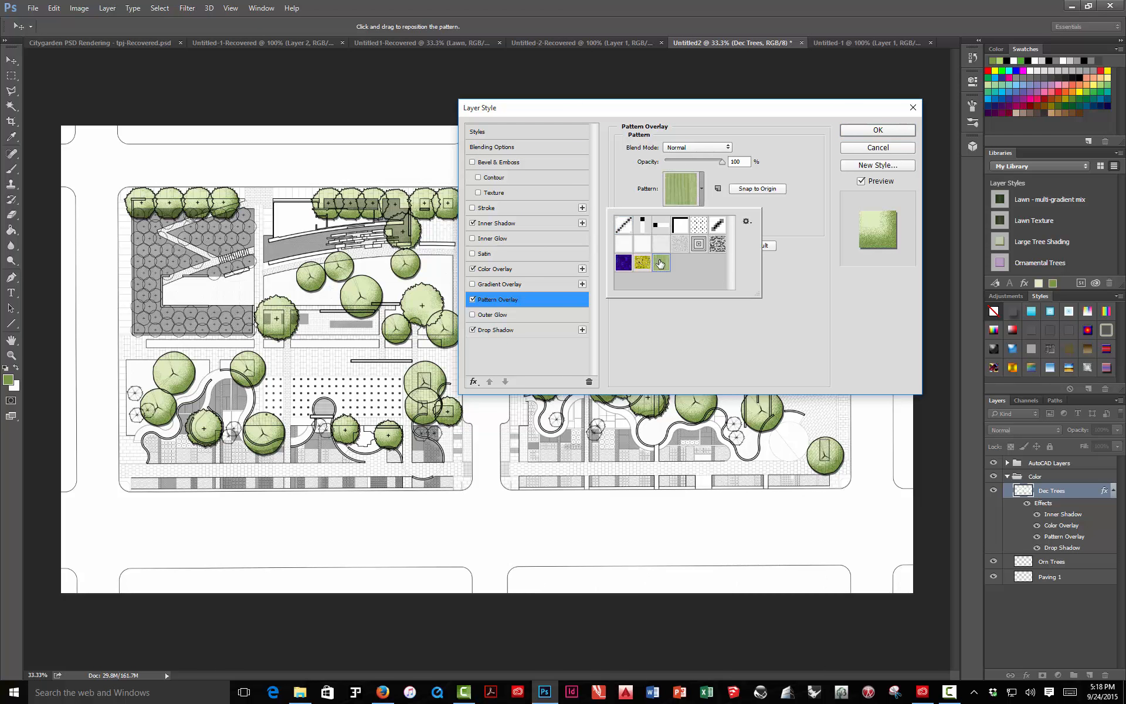
{"action": "left_click", "coordinate": [798, 222]}
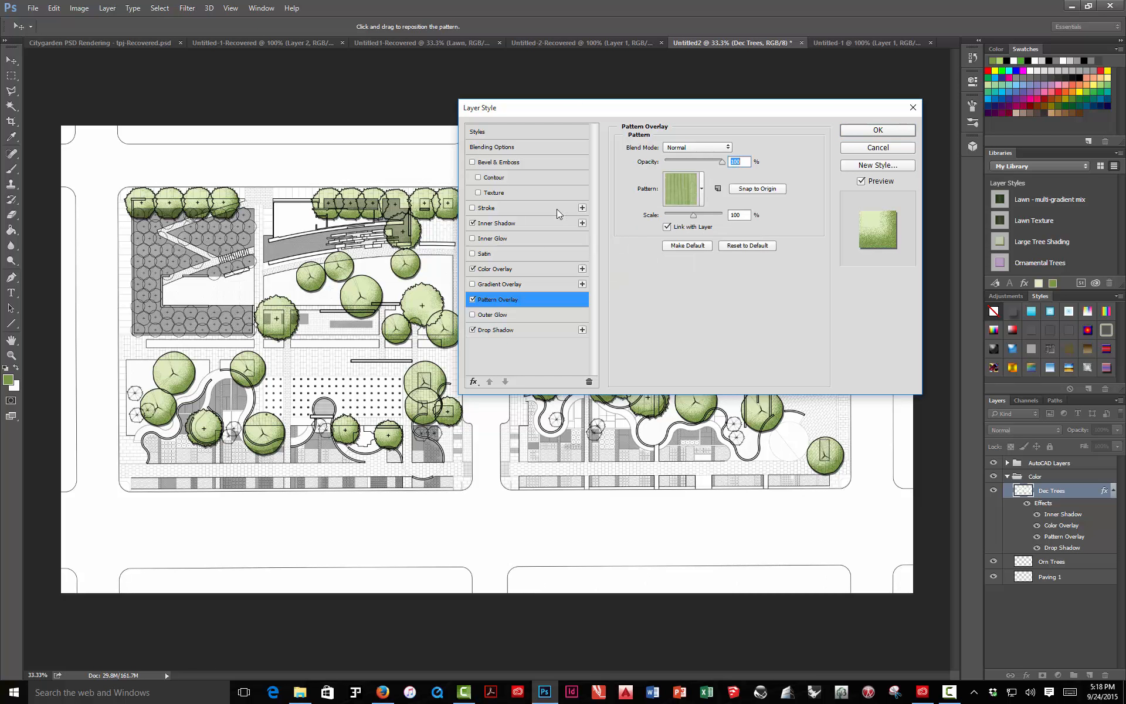
{"action": "left_click", "coordinate": [702, 148]}
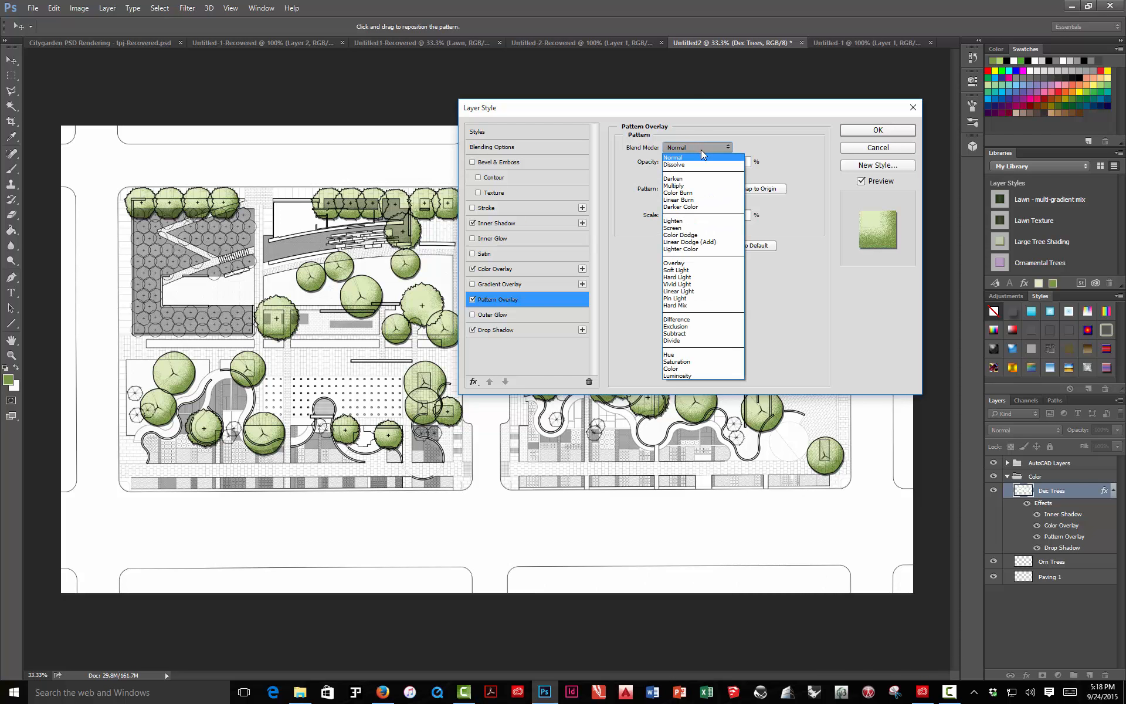
{"action": "left_click", "coordinate": [687, 184]}
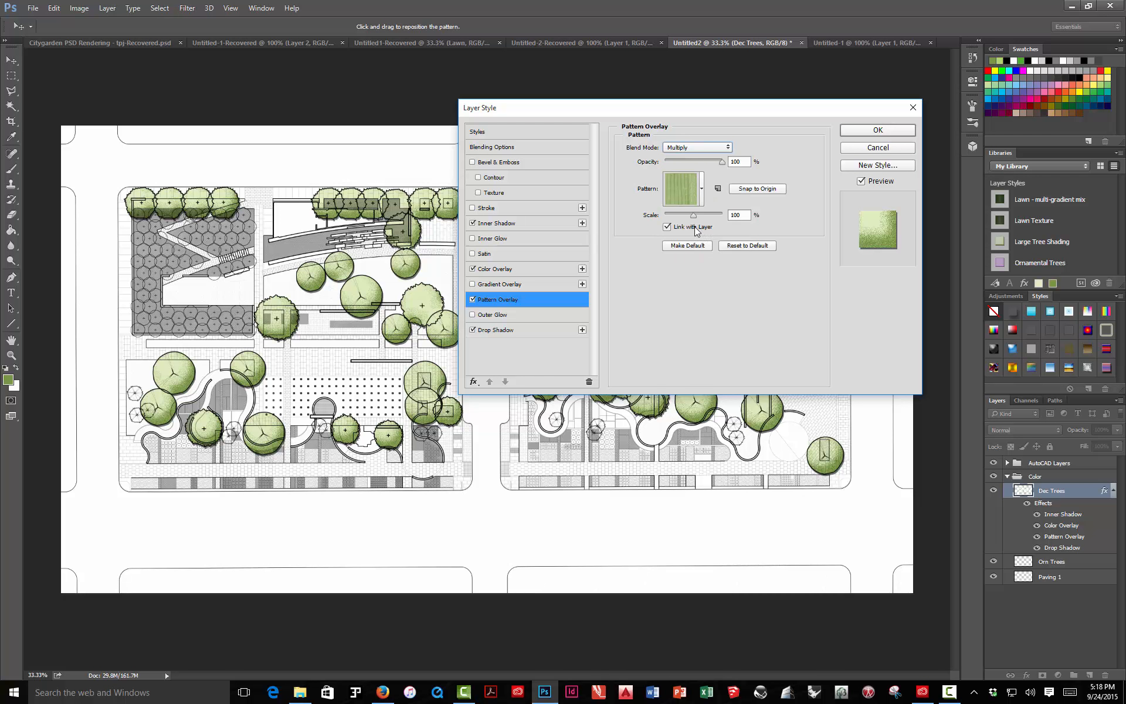
Enlarge the overlay pattern's scale to 666% and reduce its opacity to 53%
{"action": "mouse_move", "coordinate": [692, 214]}
{"action": "left_mouse_down"}
{"action": "mouse_move", "coordinate": [671, 214]}
{"action": "mouse_move", "coordinate": [712, 215]}
{"action": "left_mouse_up"}
{"action": "left_click_drag", "start_coordinate": [721, 162], "coordinate": [710, 162]}
{"action": "left_click_drag", "start_coordinate": [703, 164], "coordinate": [696, 158]}
Try the Color Dodge blend mode on the pattern overlay and return it to Multiply
{"action": "left_click", "coordinate": [702, 147]}
{"action": "left_click", "coordinate": [704, 151]}
{"action": "left_click", "coordinate": [714, 149]}
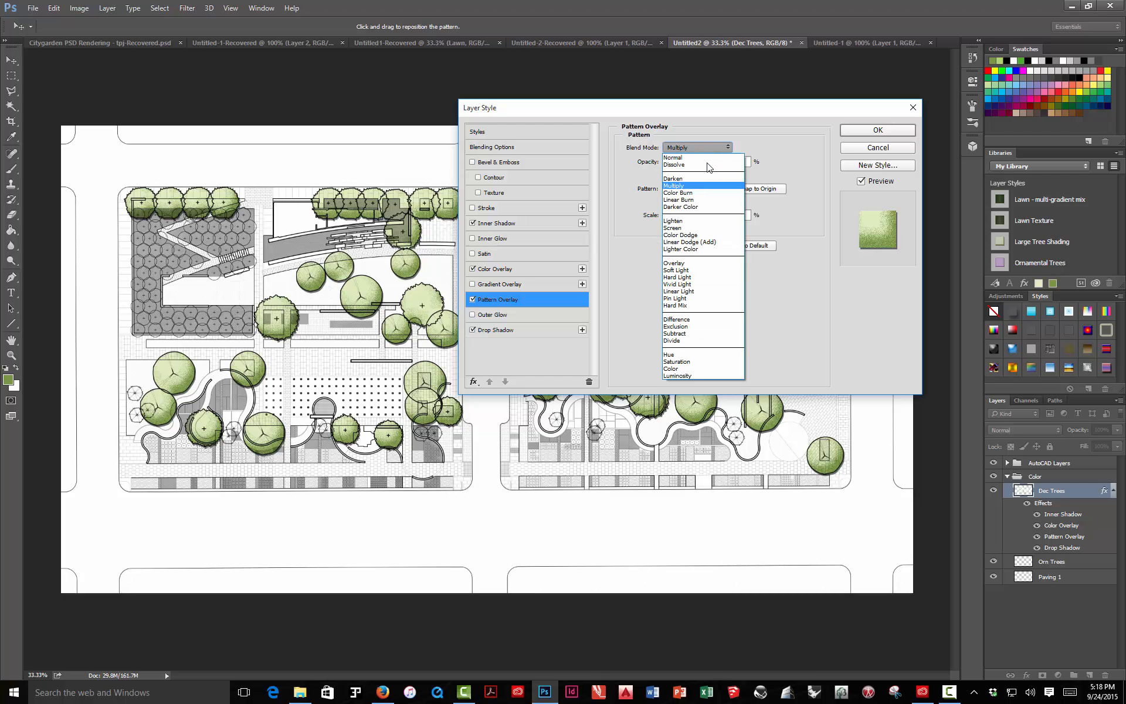
{"action": "left_click", "coordinate": [685, 236]}
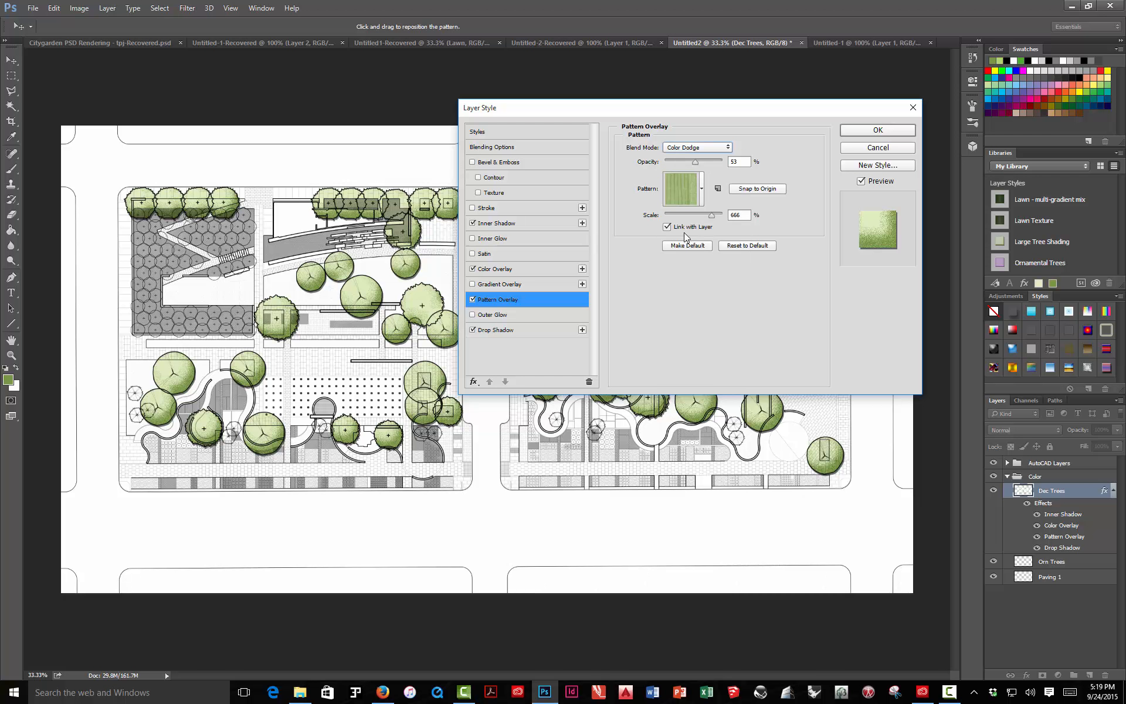
{"action": "left_click", "coordinate": [731, 146]}
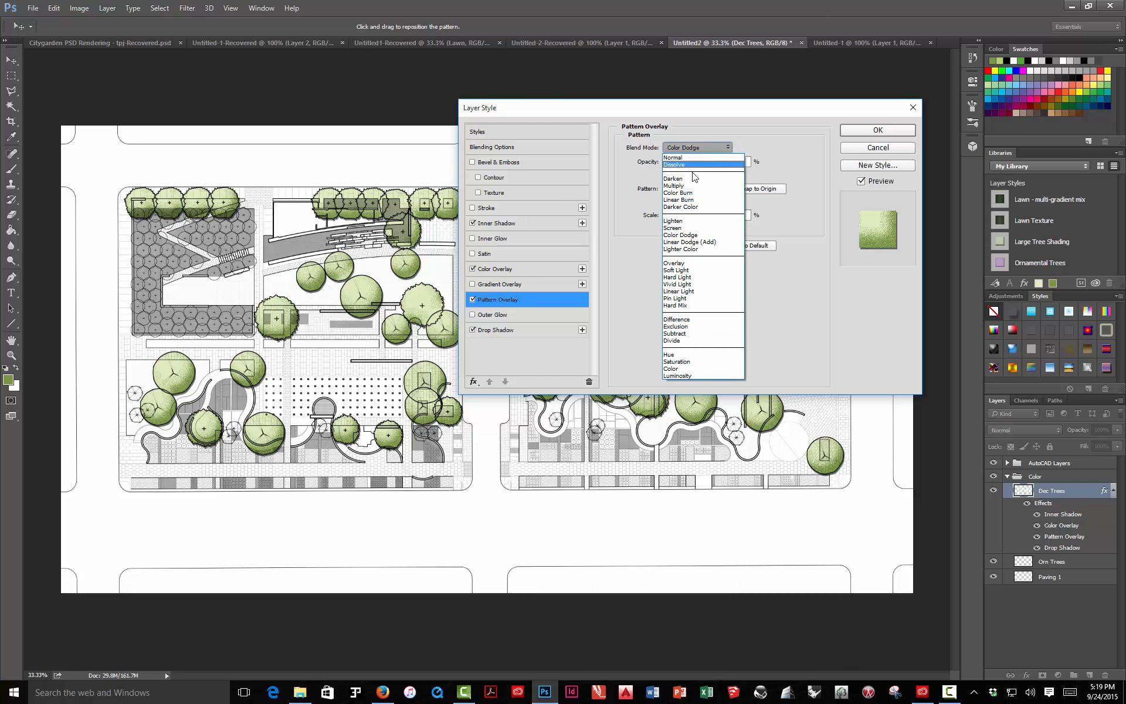
{"action": "left_click", "coordinate": [691, 185]}
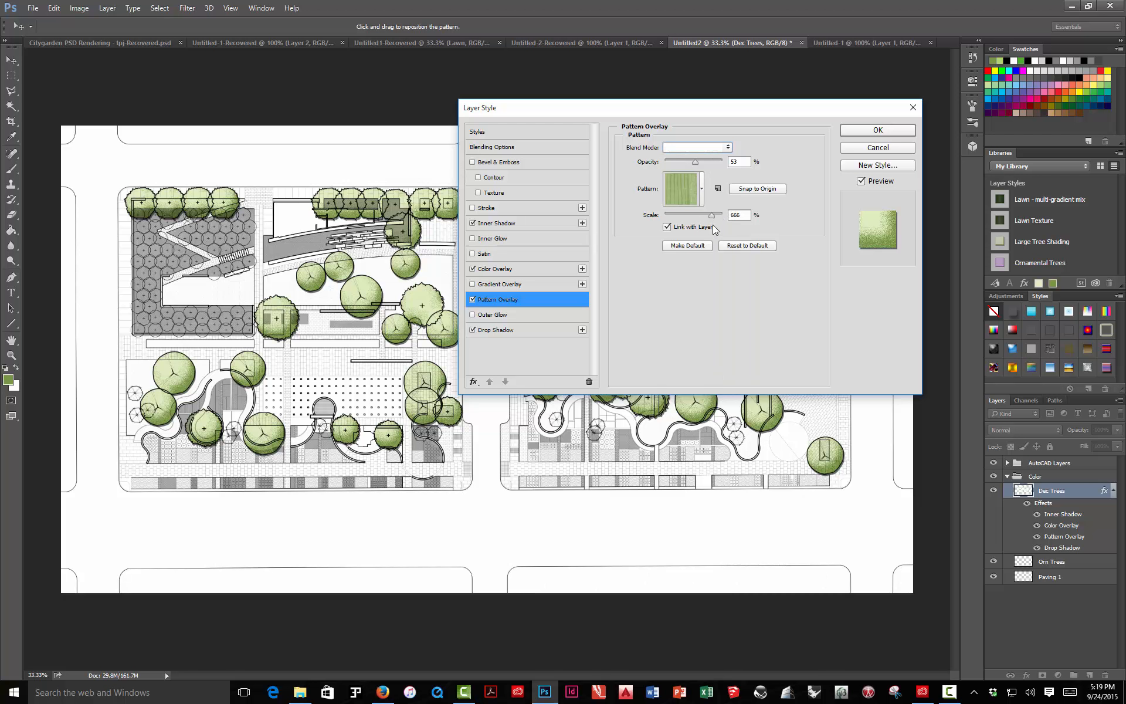
Set the pattern overlay's scale to 555% and its opacity to 60%, keeping the pattern linked with the layer
{"action": "left_click", "coordinate": [667, 227]}
{"action": "left_click_drag", "start_coordinate": [711, 217], "coordinate": [714, 217]}
{"action": "left_click", "coordinate": [667, 227]}
{"action": "left_click_drag", "start_coordinate": [669, 215], "coordinate": [709, 217]}
{"action": "left_click", "coordinate": [738, 190]}
{"action": "left_click", "coordinate": [718, 188]}
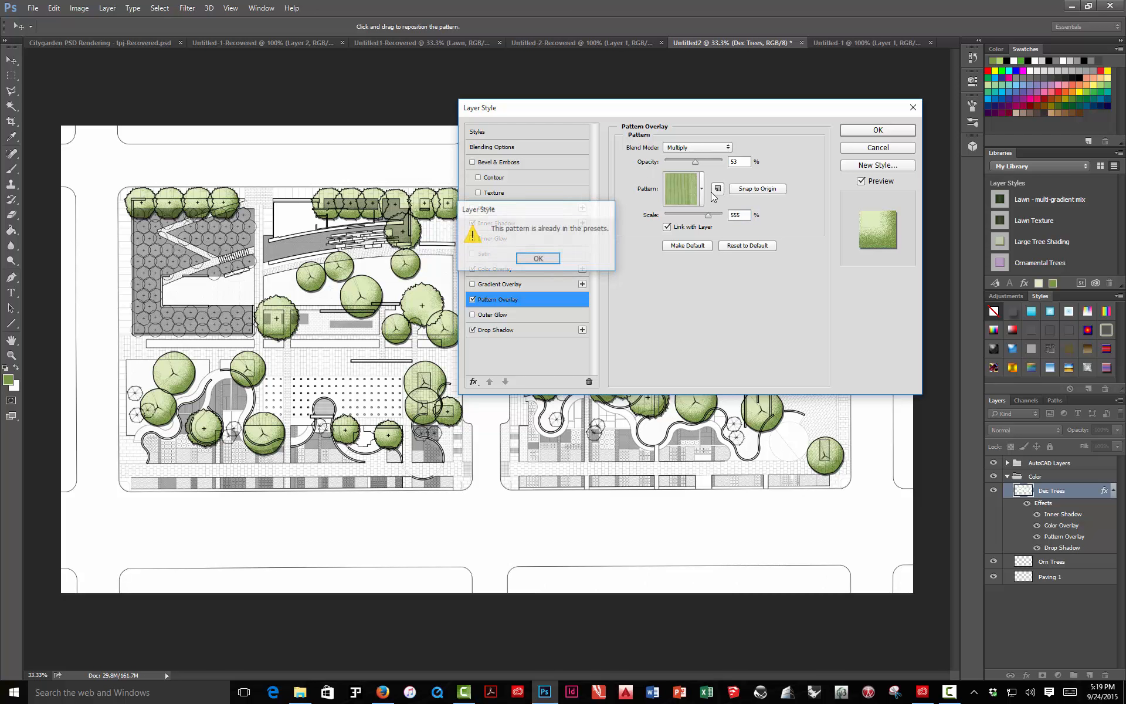
{"action": "left_click", "coordinate": [538, 259]}
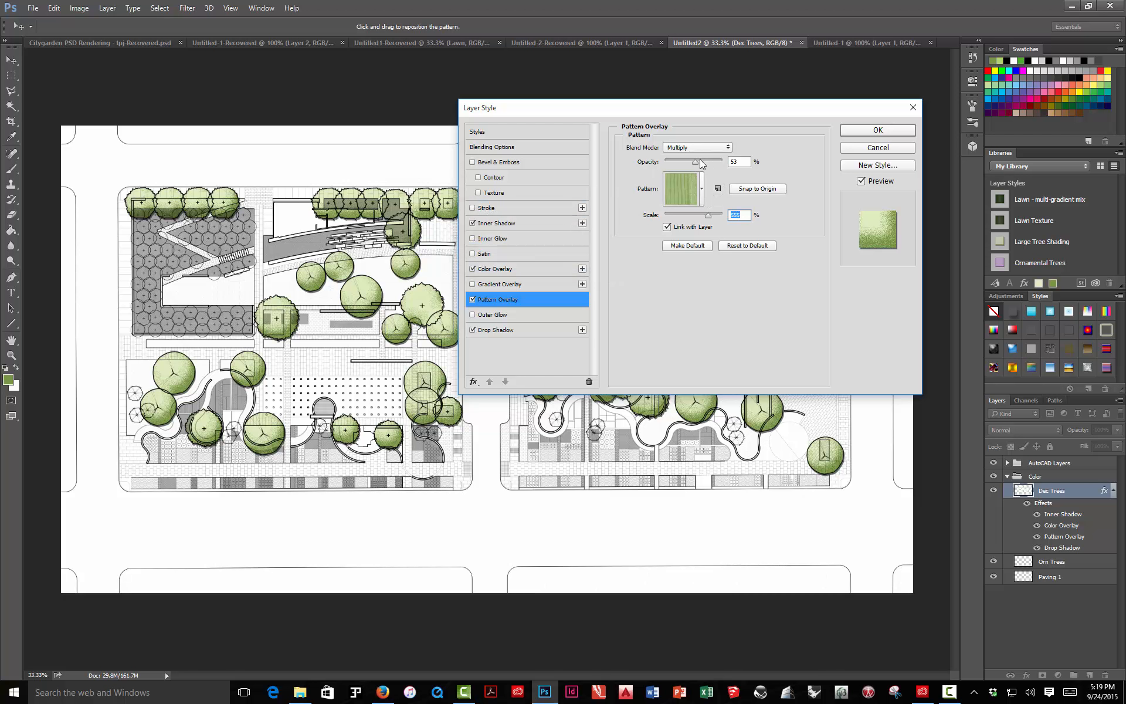
{"action": "left_click_drag", "start_coordinate": [694, 163], "coordinate": [699, 163]}
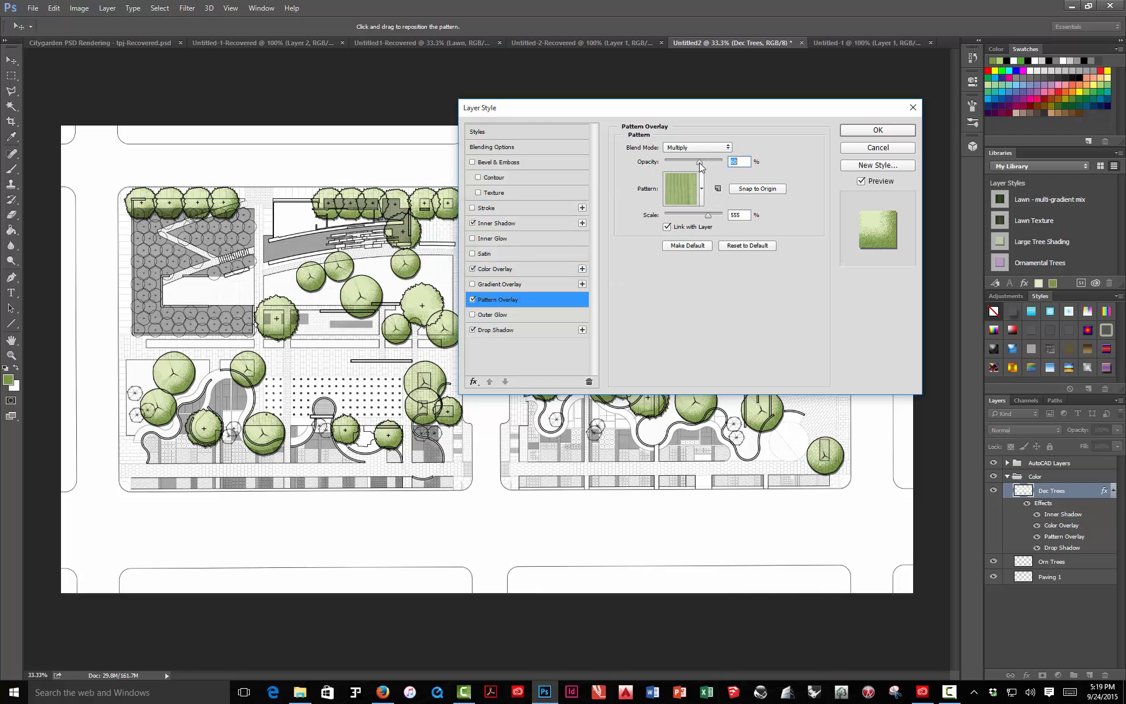
Try a grey texture as the overlay pattern, switch back to the green marker pattern and apply the layer style
{"action": "left_click", "coordinate": [861, 181]}
{"action": "left_click", "coordinate": [687, 193]}
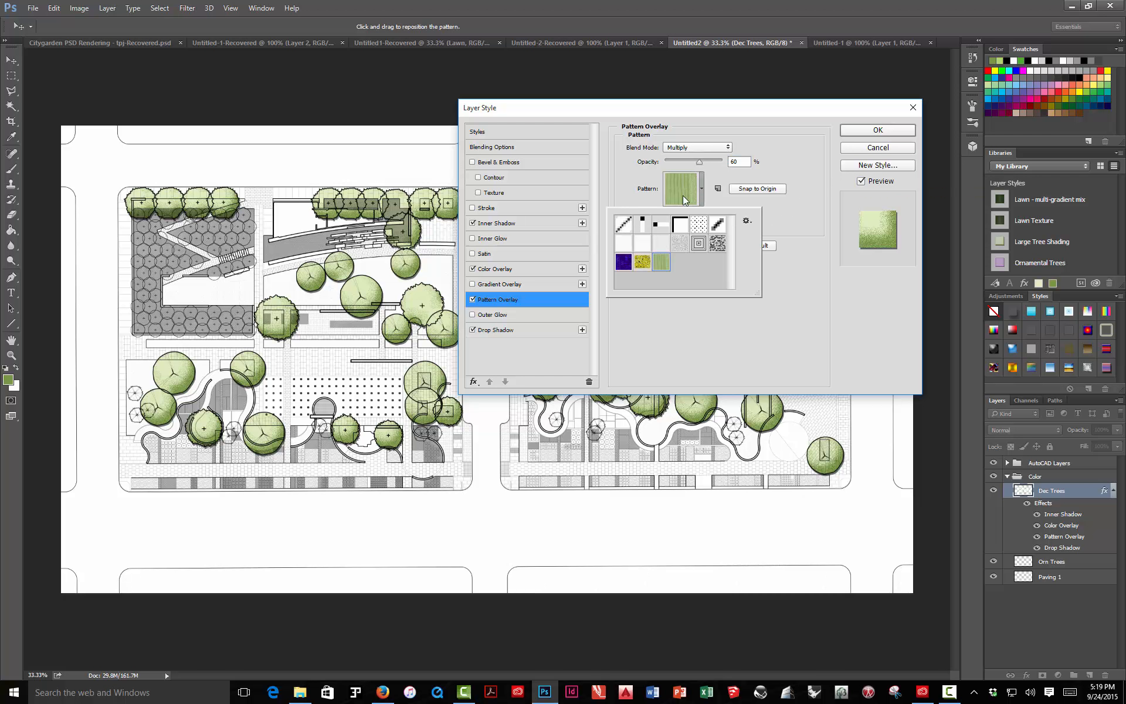
{"action": "left_click", "coordinate": [796, 225]}
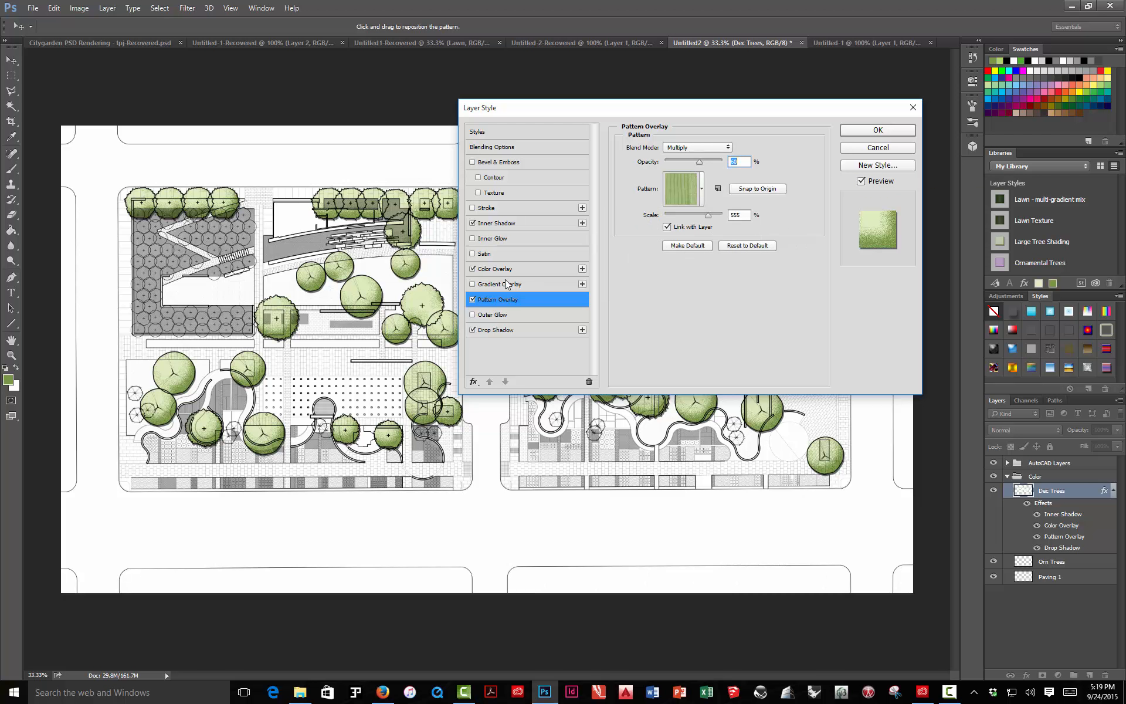
{"action": "left_click", "coordinate": [702, 188]}
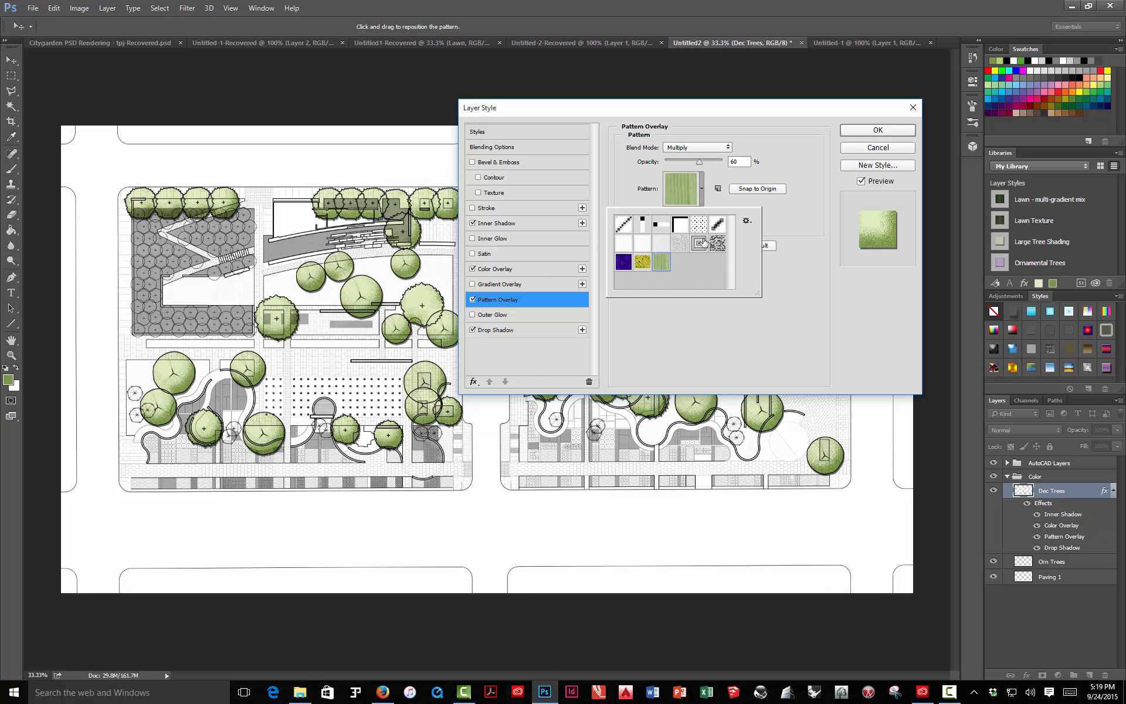
{"action": "left_click", "coordinate": [680, 243]}
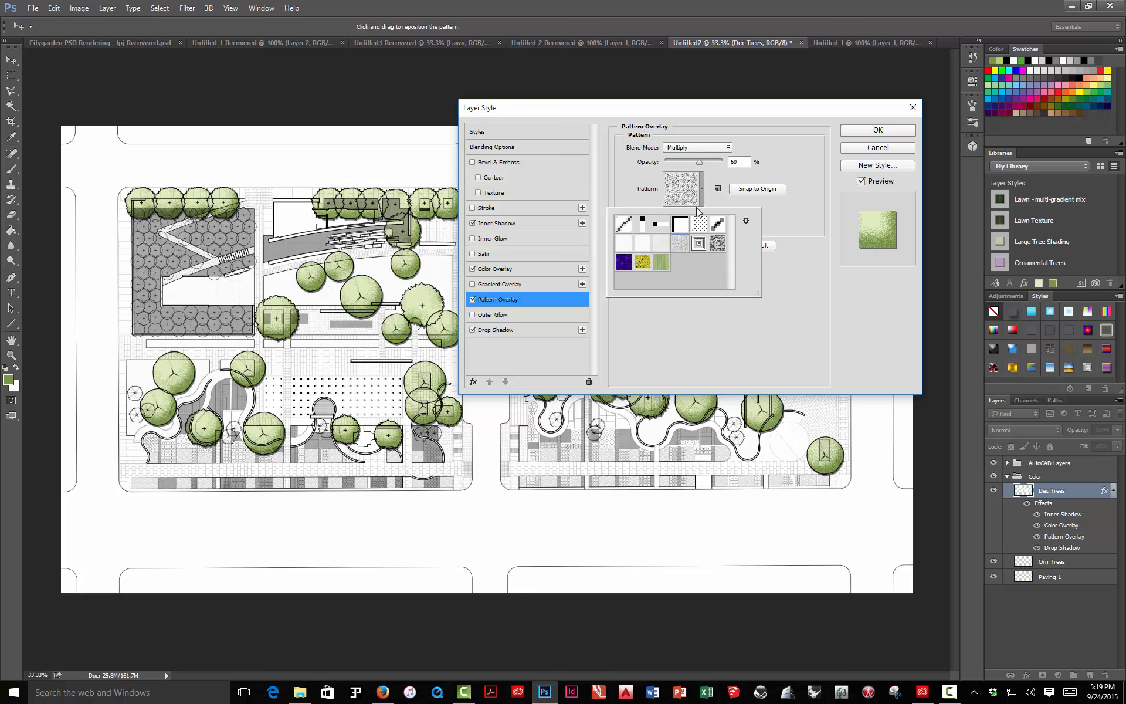
{"action": "left_click", "coordinate": [661, 262]}
{"action": "left_click", "coordinate": [772, 289]}
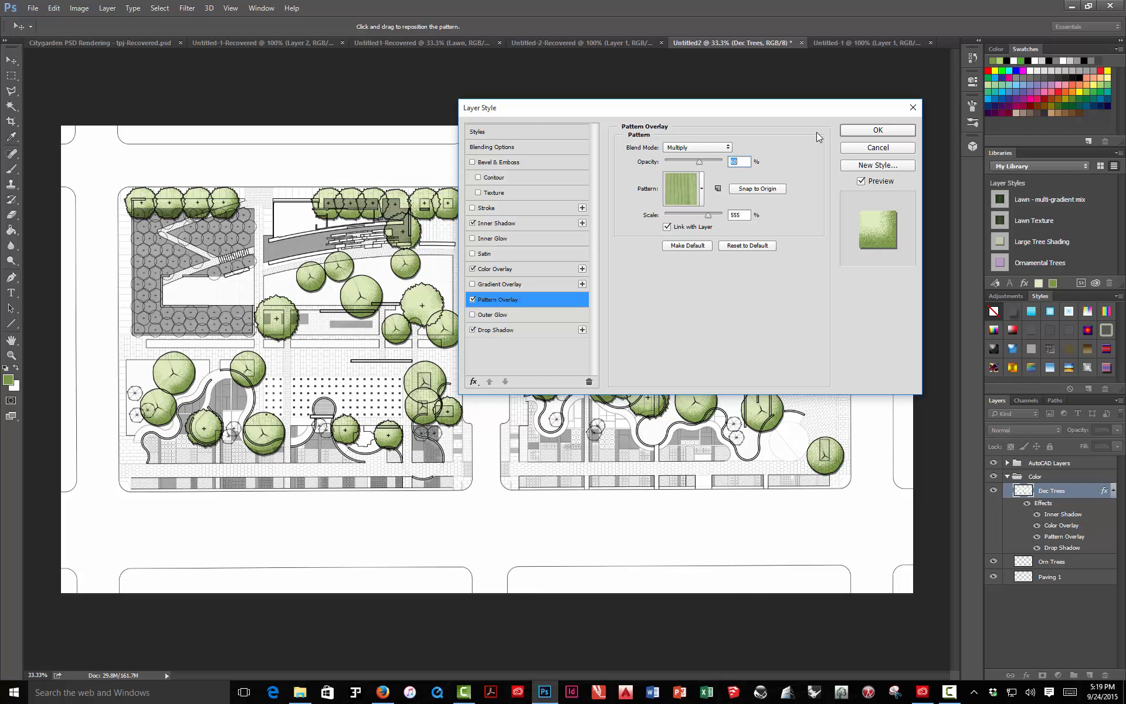
{"action": "left_click", "coordinate": [846, 132]}
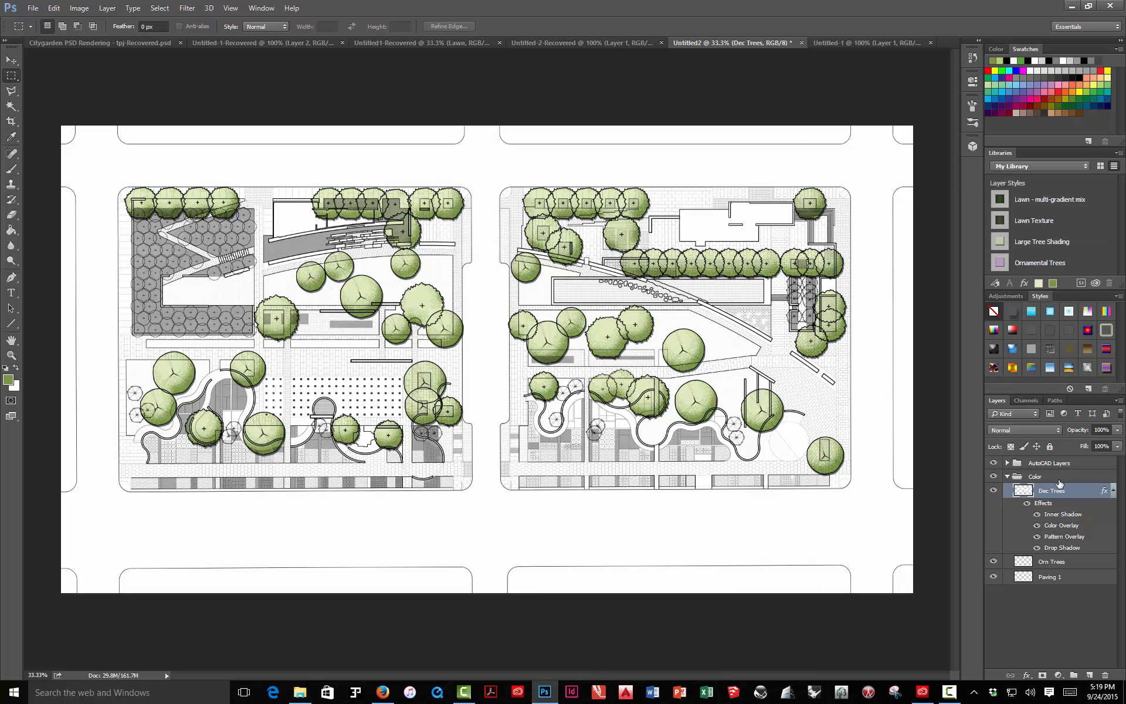
Save the Dec Trees layer's effects and blending options as a new style named Large Tree, added to the current library
{"action": "double_click", "coordinate": [1048, 505]}
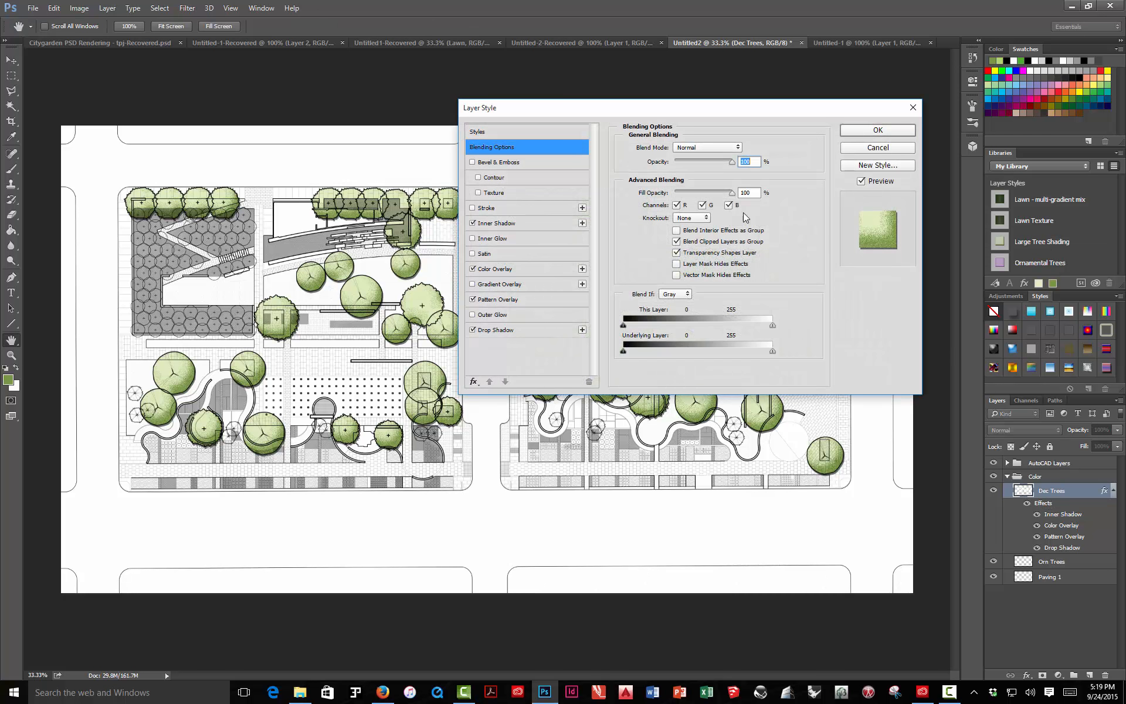
{"action": "left_click", "coordinate": [878, 167]}
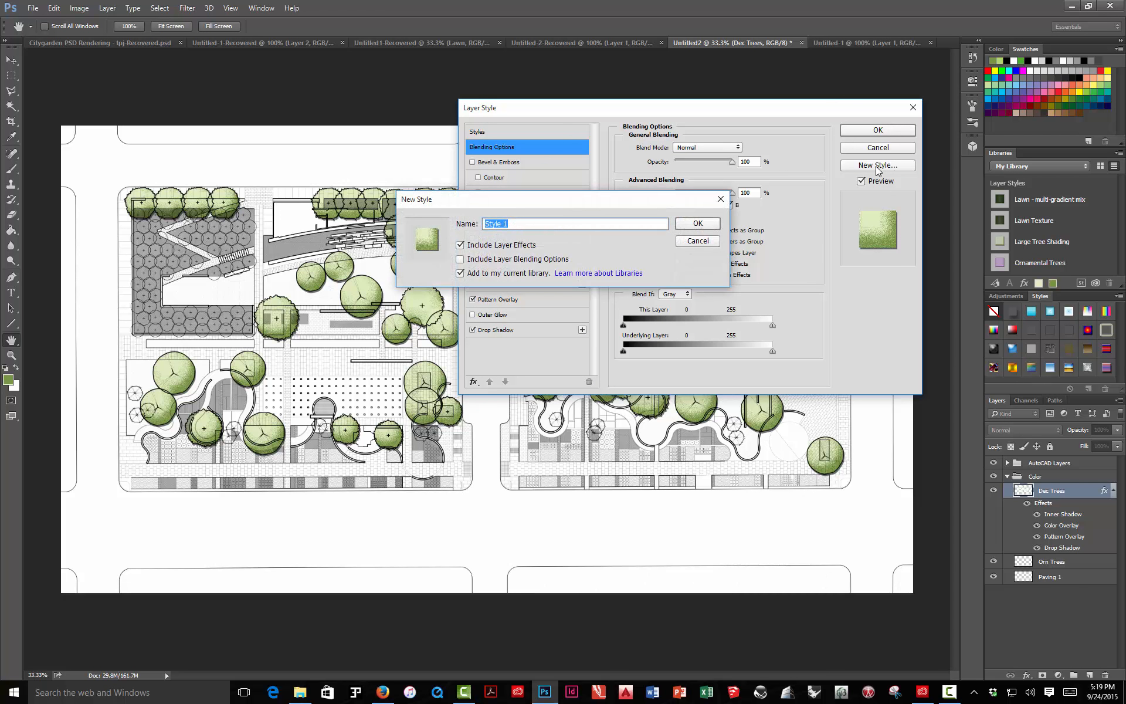
{"action": "type", "text": "Large Tree"}
{"action": "left_click", "coordinate": [460, 259]}
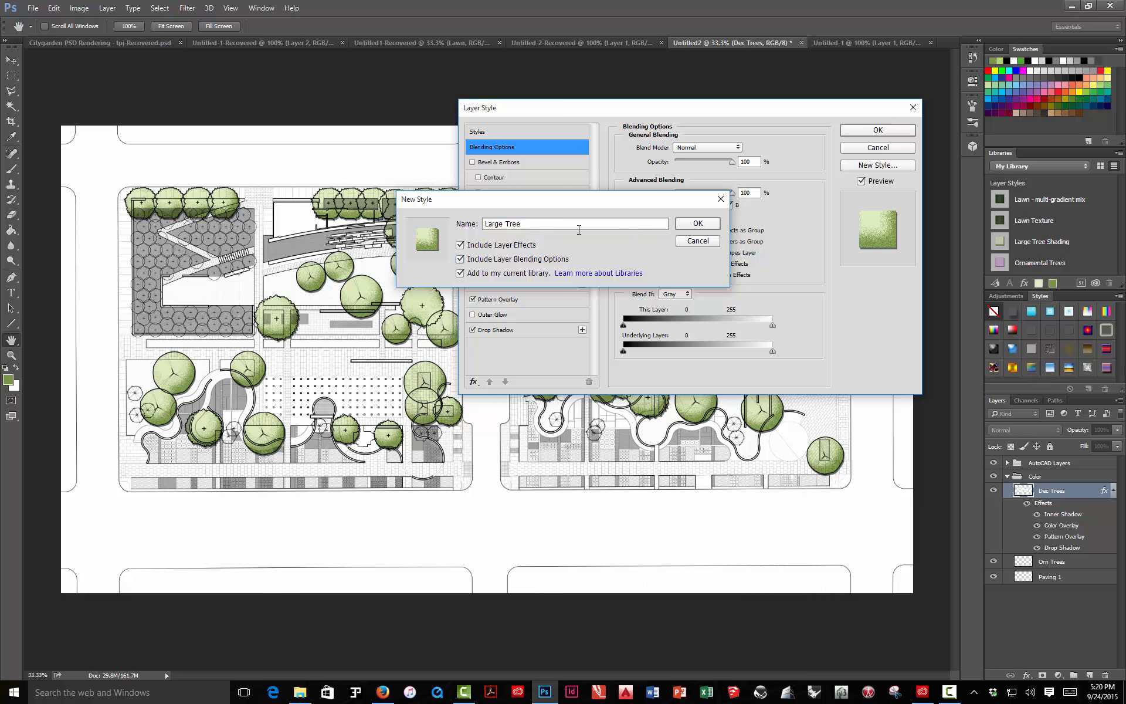
{"action": "left_click", "coordinate": [708, 224]}
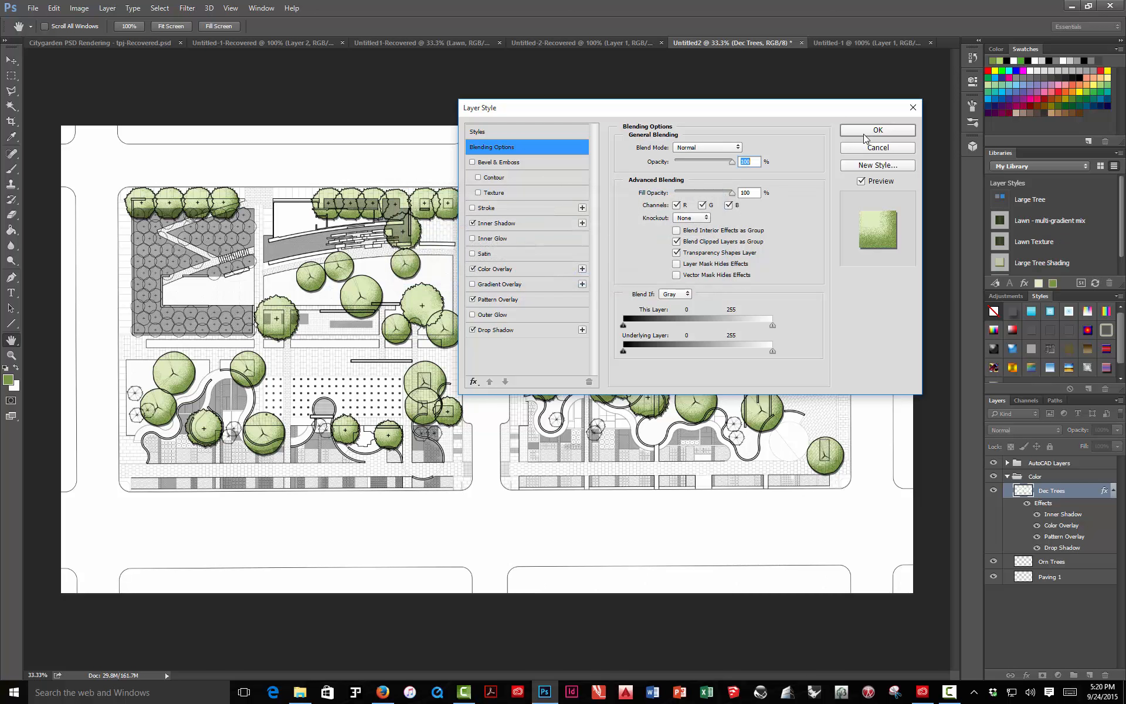
{"action": "left_click", "coordinate": [864, 132]}
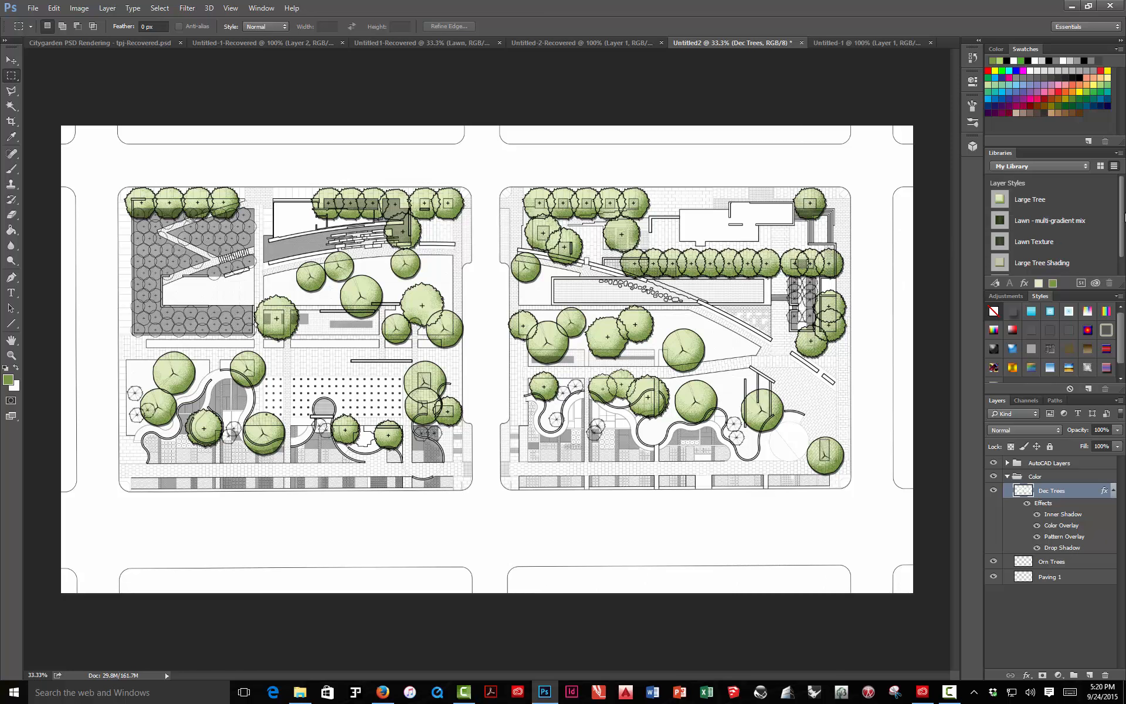
Try the library styles Large Tree Shading and Large Tree on the Dec Trees layer
{"action": "left_click_drag", "start_coordinate": [1123, 219], "coordinate": [1123, 250]}
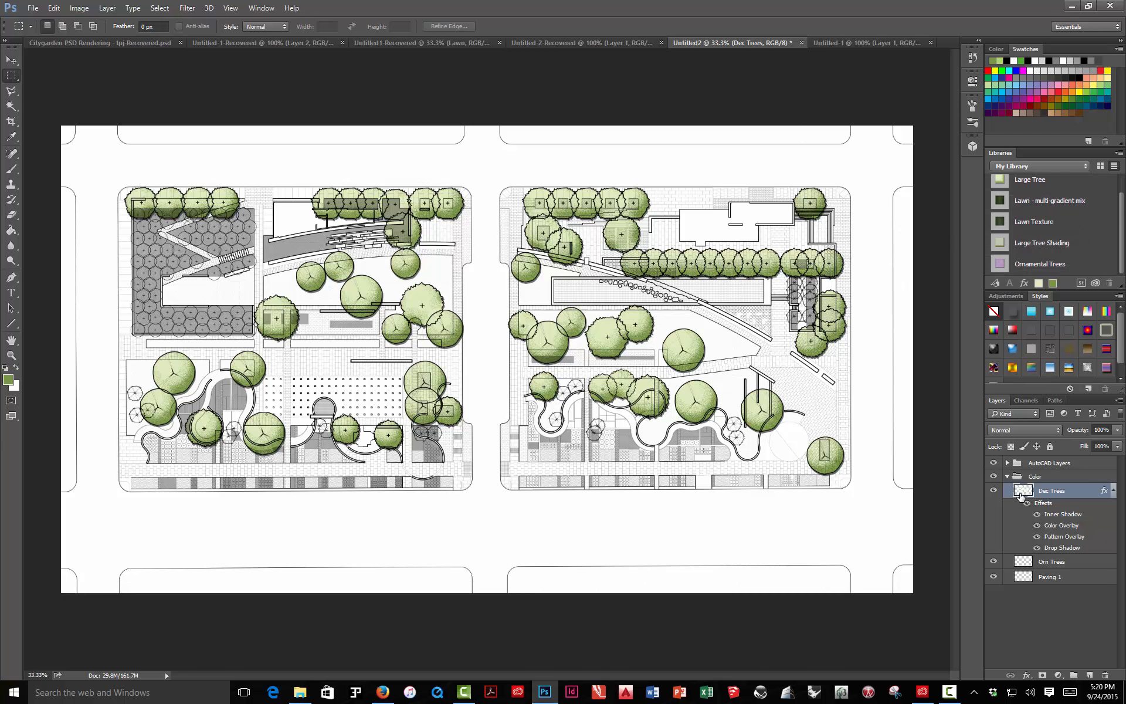
{"action": "left_click", "coordinate": [1019, 241]}
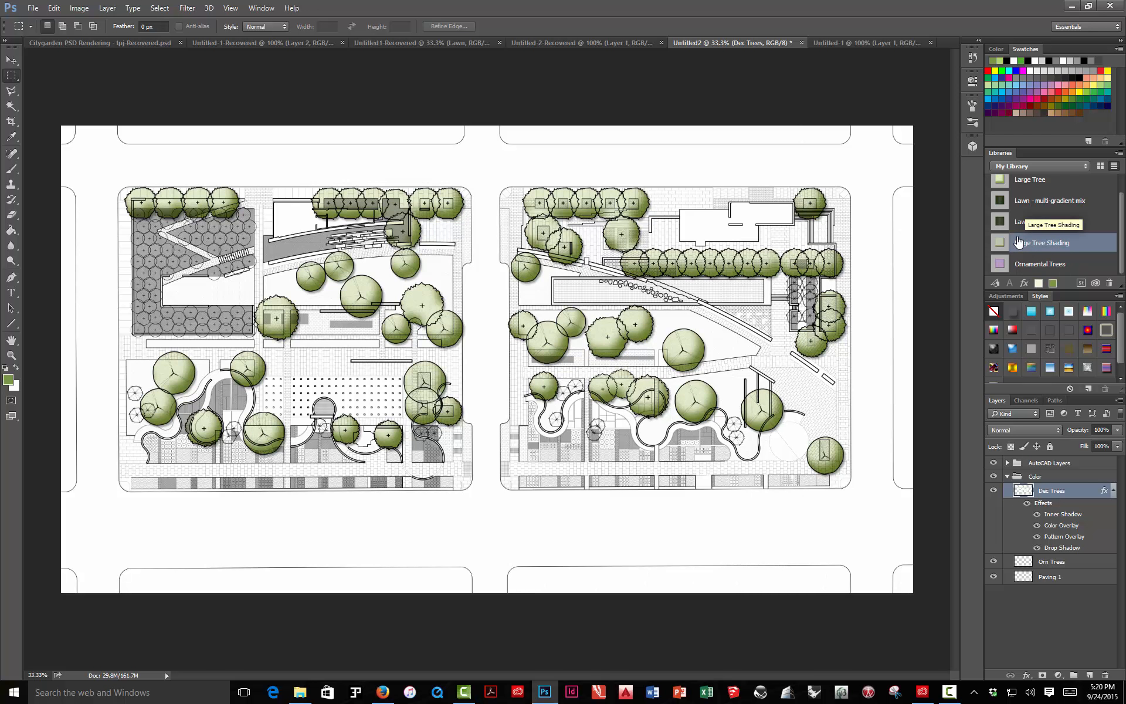
{"action": "left_click", "coordinate": [1025, 186]}
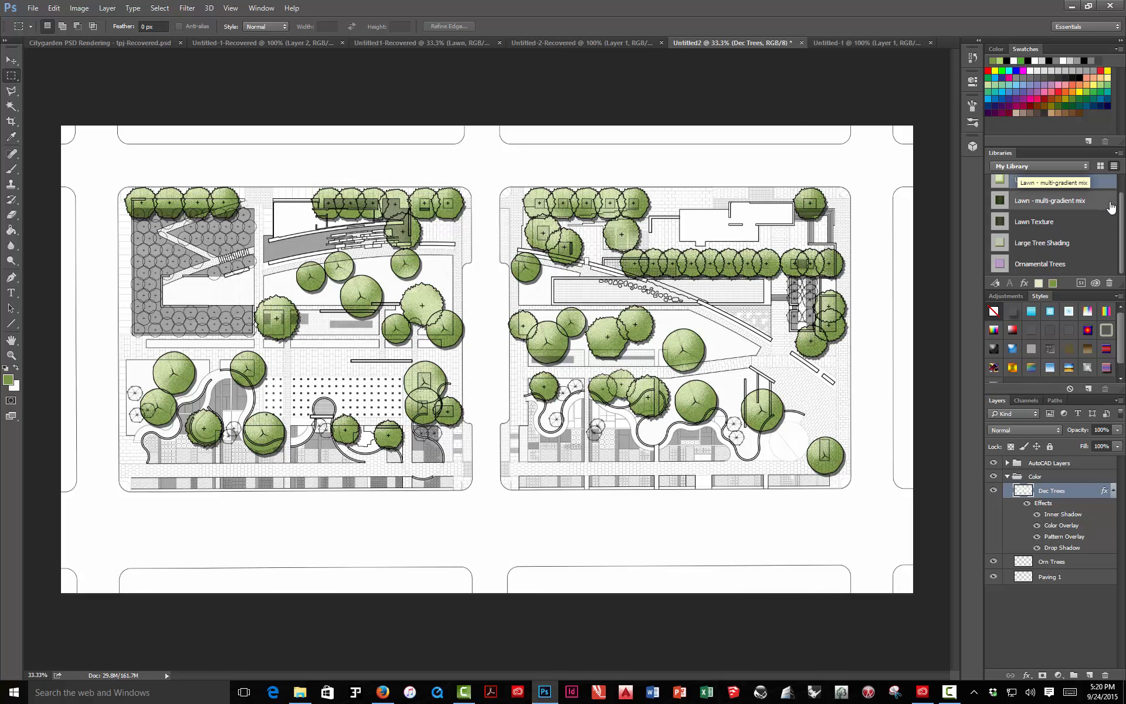
{"action": "scroll", "coordinate": [1119, 215], "scroll_direction": "up", "scroll_amount": 1}
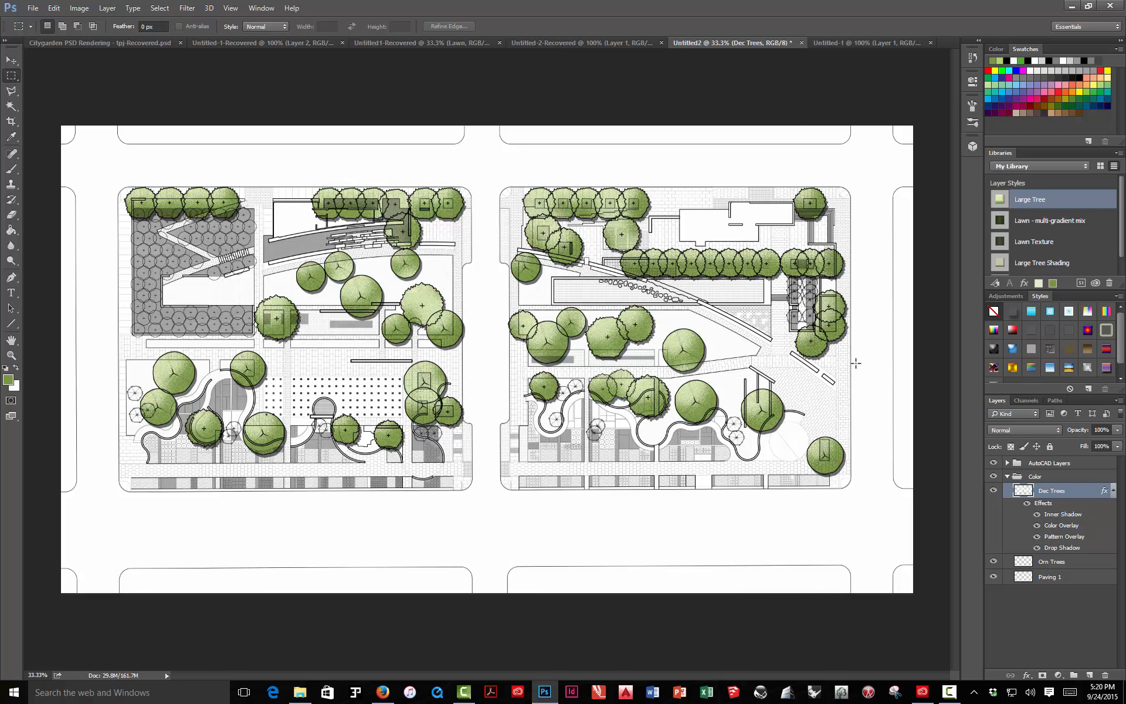
Undo the last two library style applications on the Dec Trees layer
{"action": "left_click", "coordinate": [79, 8]}
{"action": "left_click", "coordinate": [65, 43]}
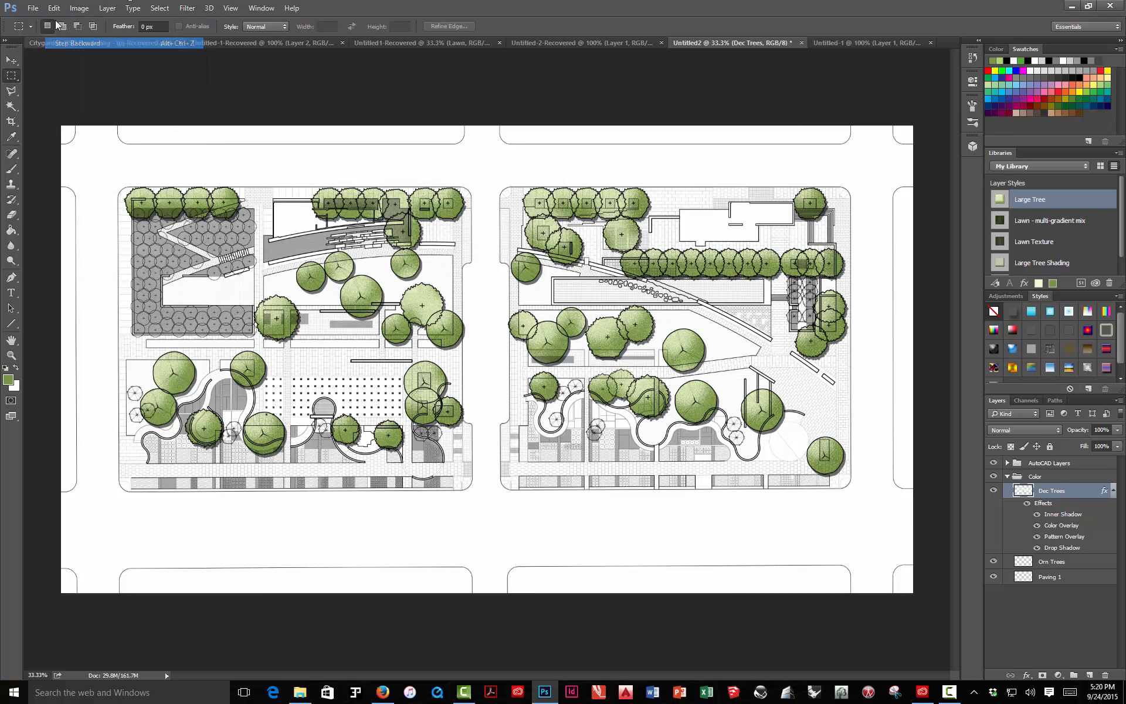
{"action": "left_click", "coordinate": [52, 8]}
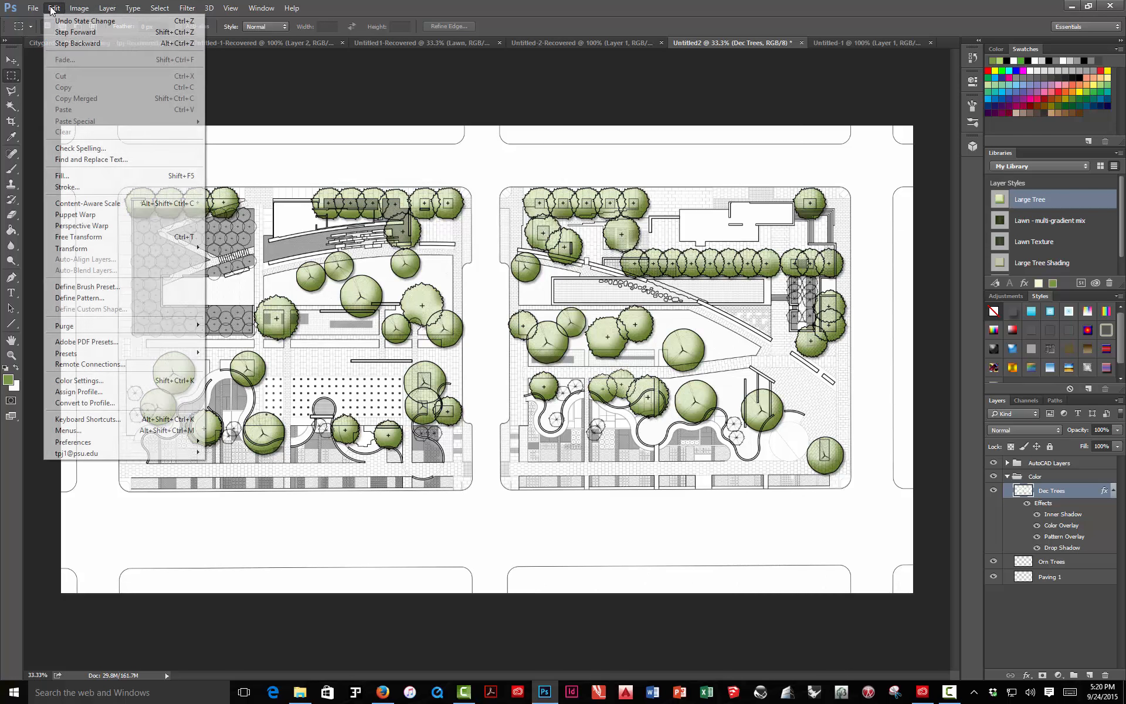
{"action": "left_click", "coordinate": [58, 40]}
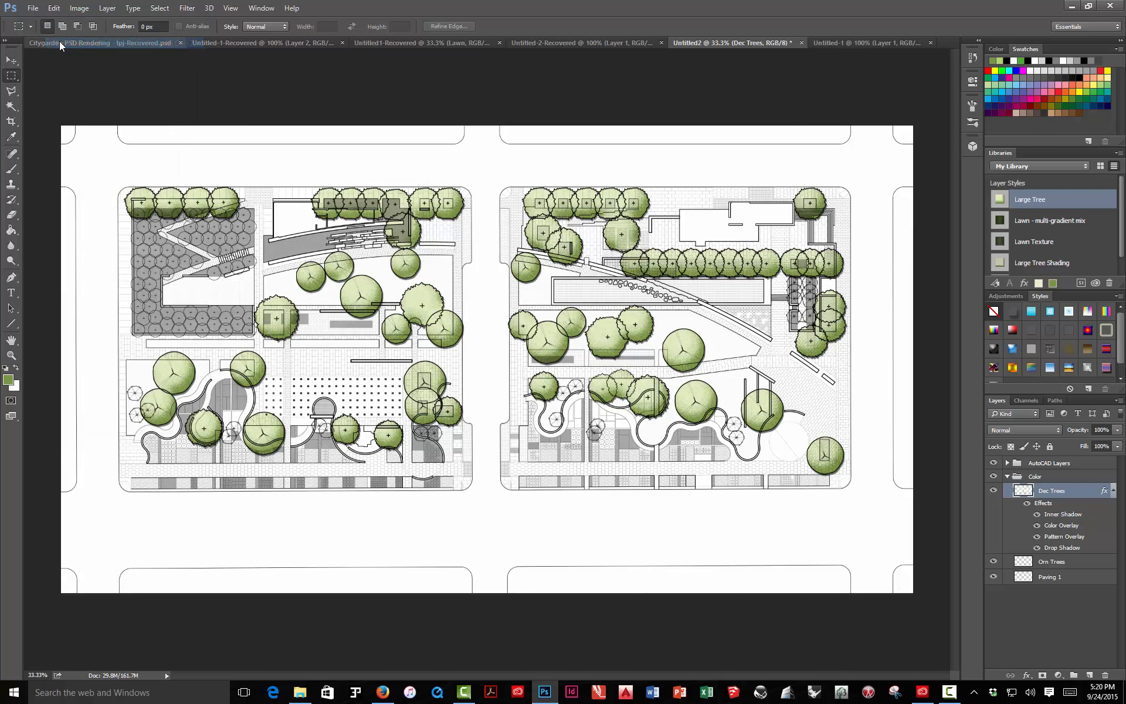
Select the ornamental tree shapes from the AutoCAD Orn Trees layer by inverting a Magic Wand background selection, and check it in Quick Mask
{"action": "left_click", "coordinate": [1008, 477]}
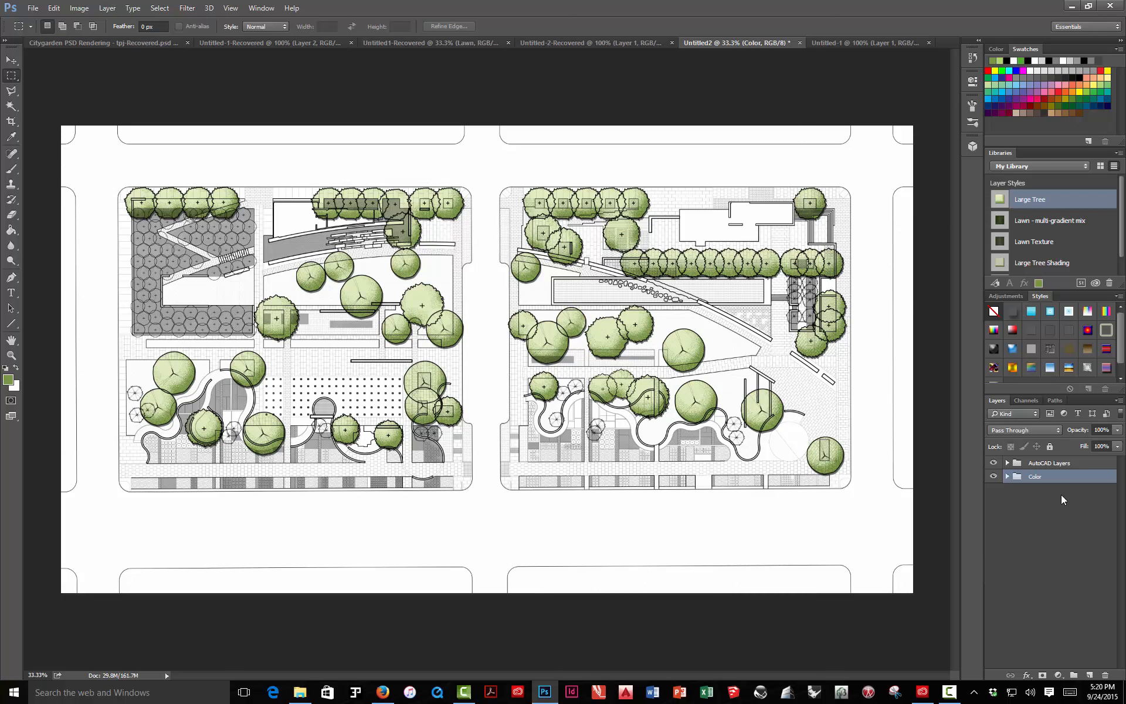
{"action": "left_click", "coordinate": [1007, 463]}
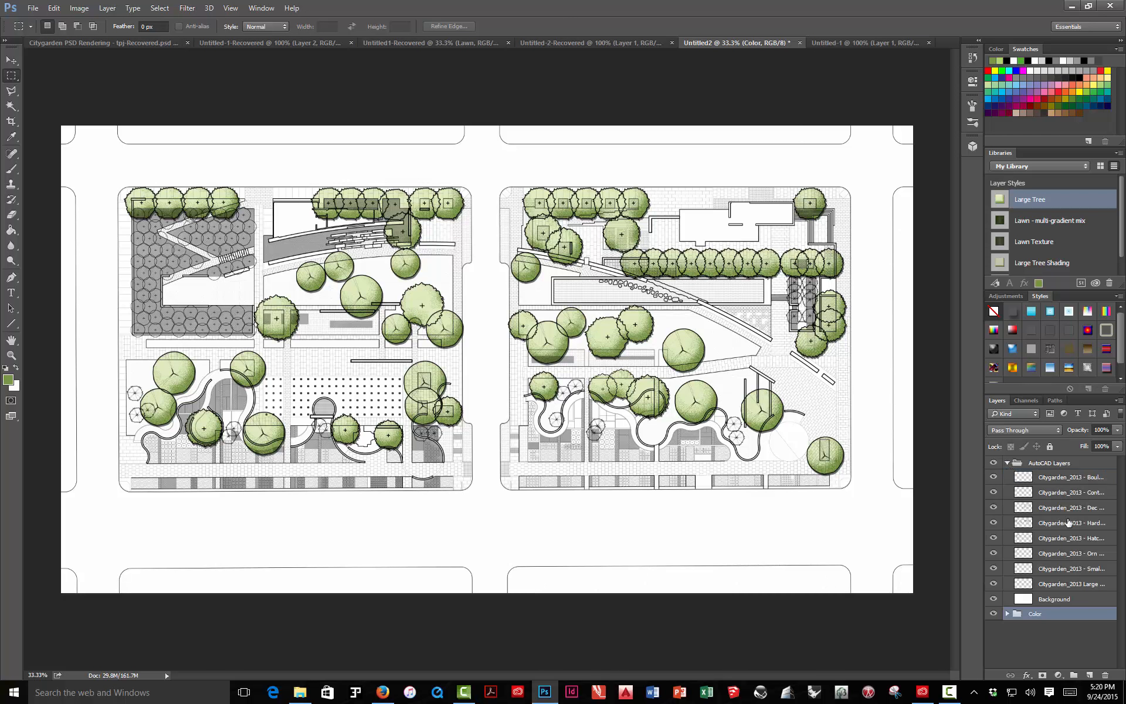
{"action": "left_click", "coordinate": [1081, 555]}
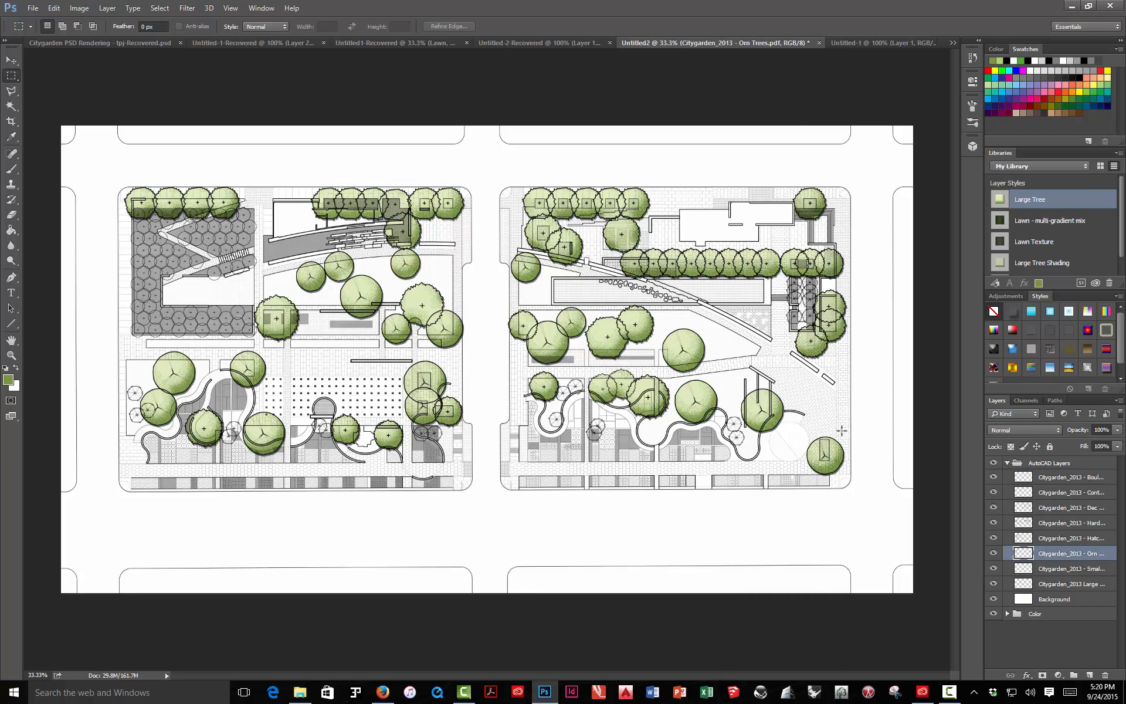
{"action": "left_click", "coordinate": [11, 106]}
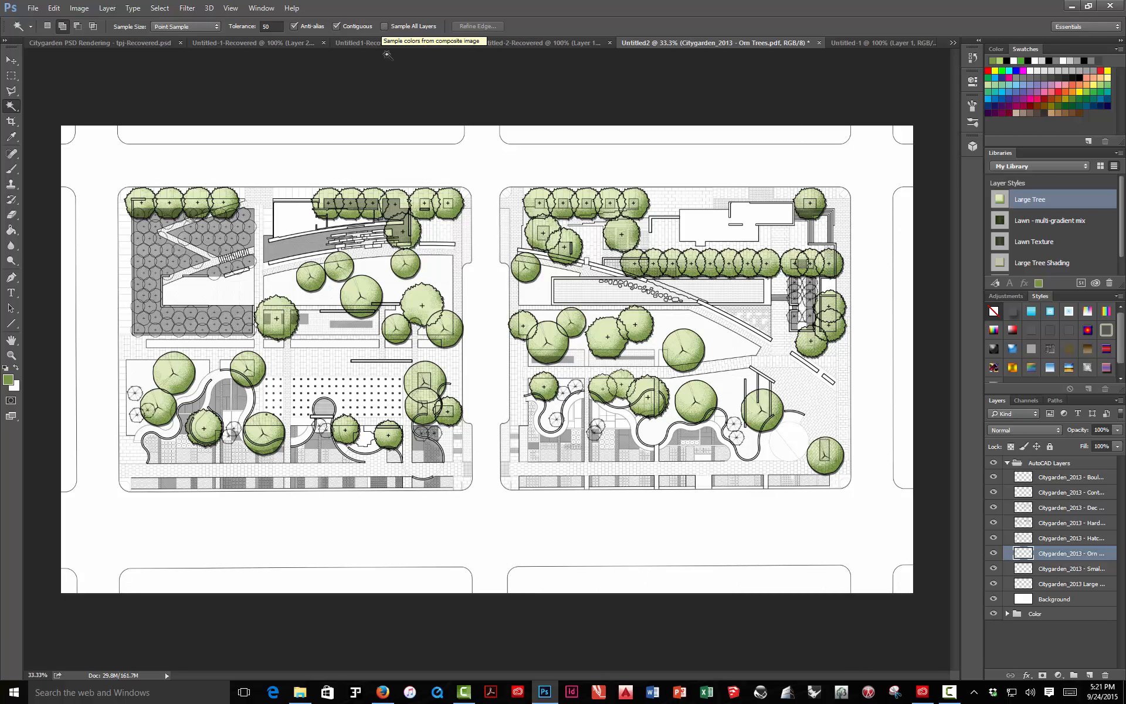
{"action": "left_click", "coordinate": [390, 160]}
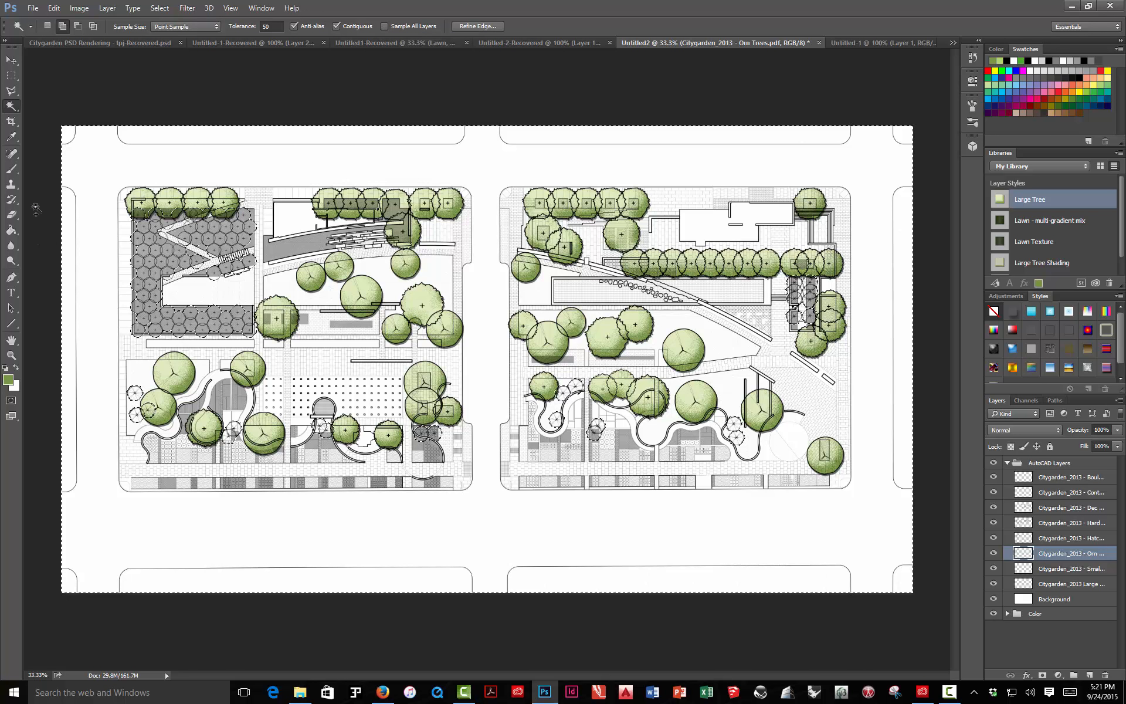
{"action": "left_click", "coordinate": [161, 9]}
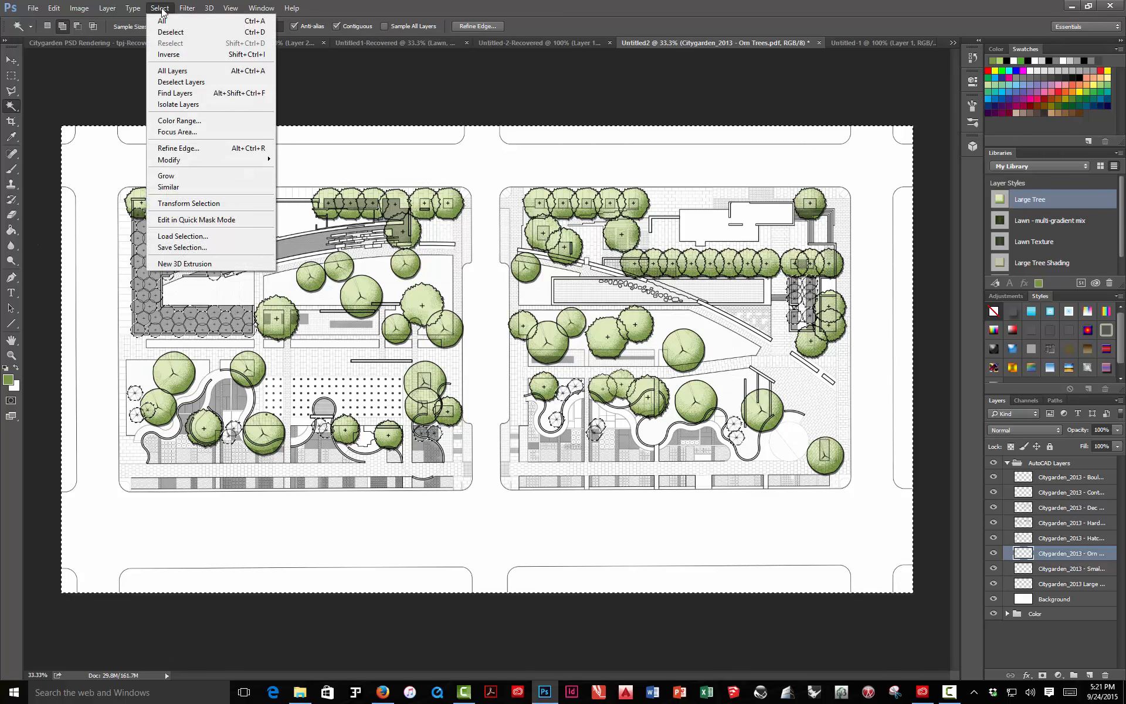
{"action": "left_click", "coordinate": [176, 54]}
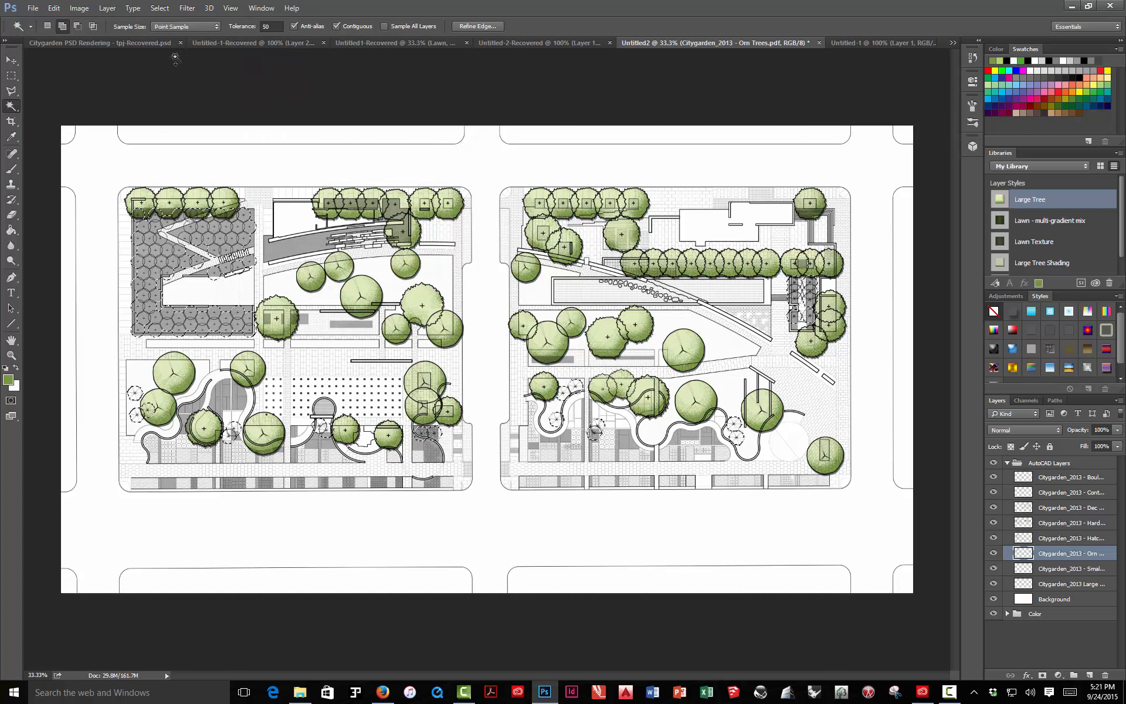
{"action": "left_click", "coordinate": [10, 402]}
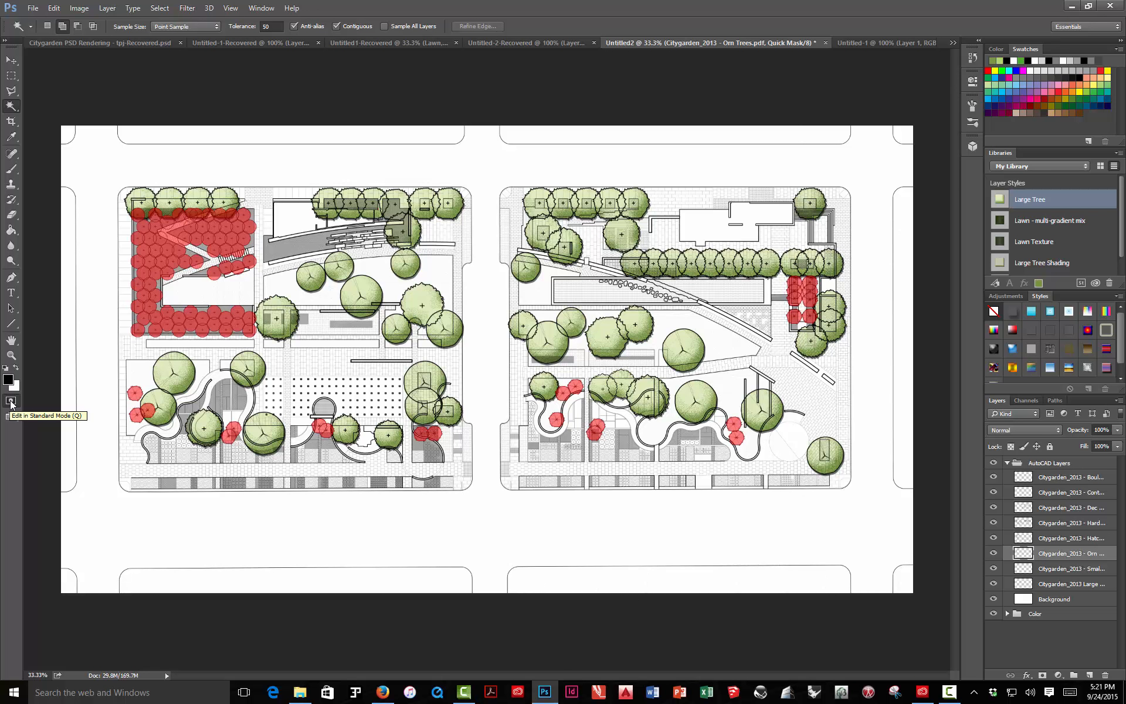
{"action": "left_click", "coordinate": [10, 401]}
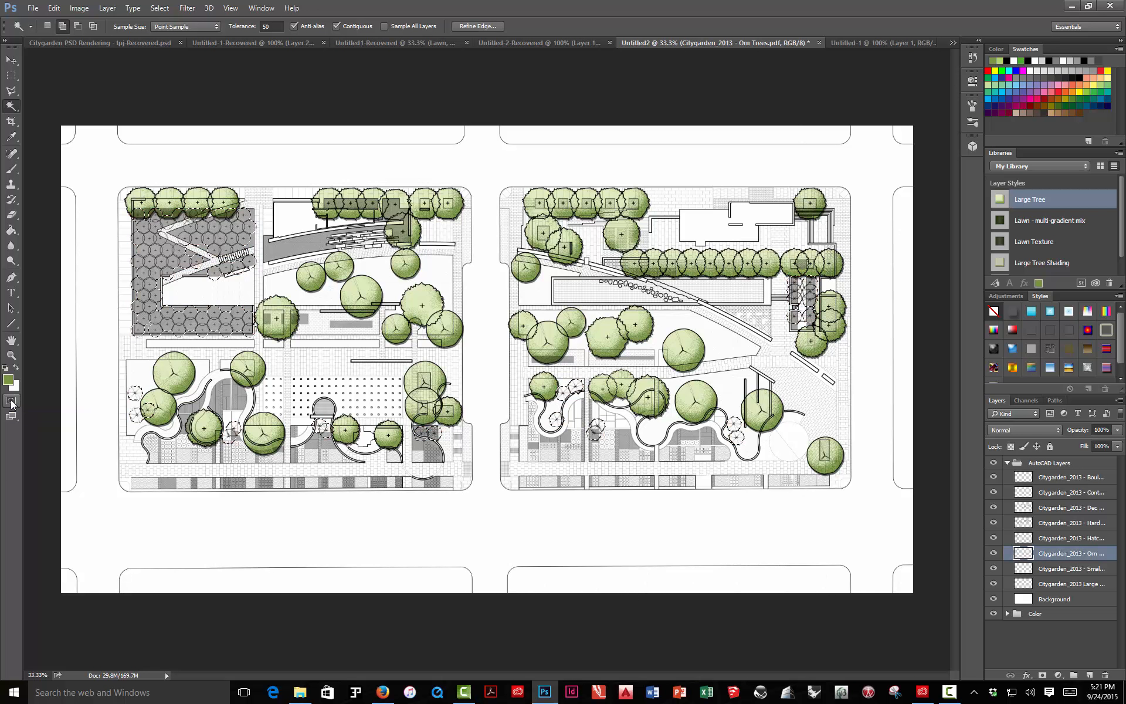
Fill the ornamental tree selection with white at 100% opacity on the Orn Trees layer in the Color group
{"action": "left_click", "coordinate": [1007, 462]}
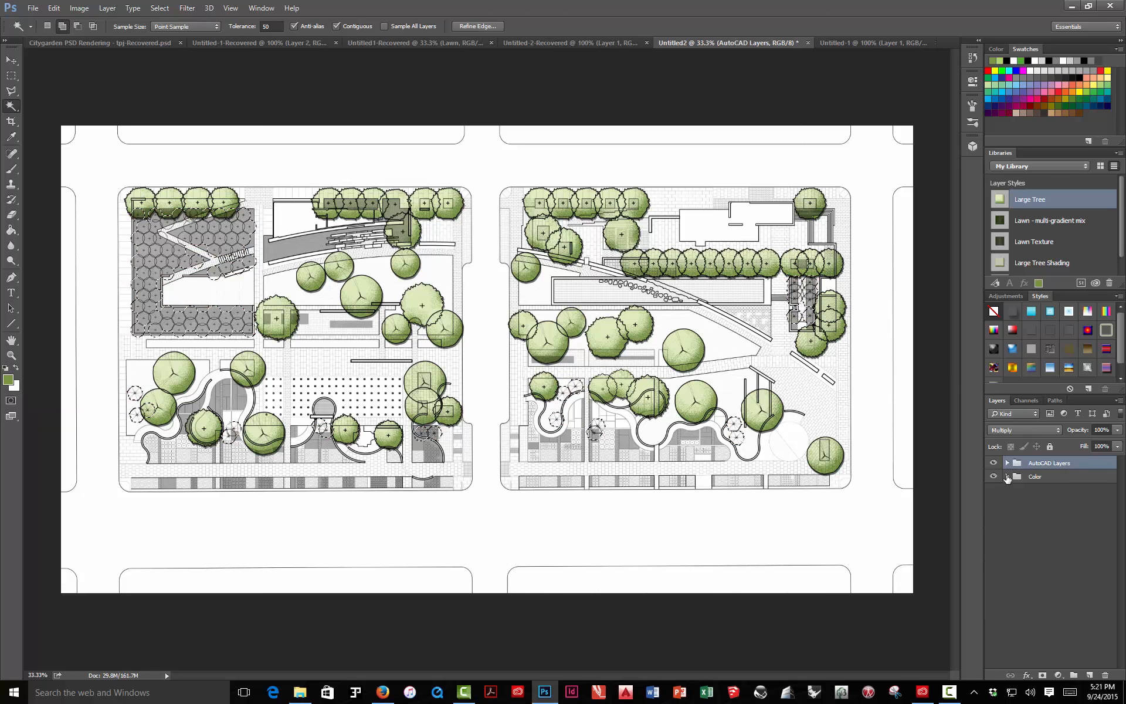
{"action": "left_click", "coordinate": [1007, 477]}
{"action": "left_click", "coordinate": [1062, 564]}
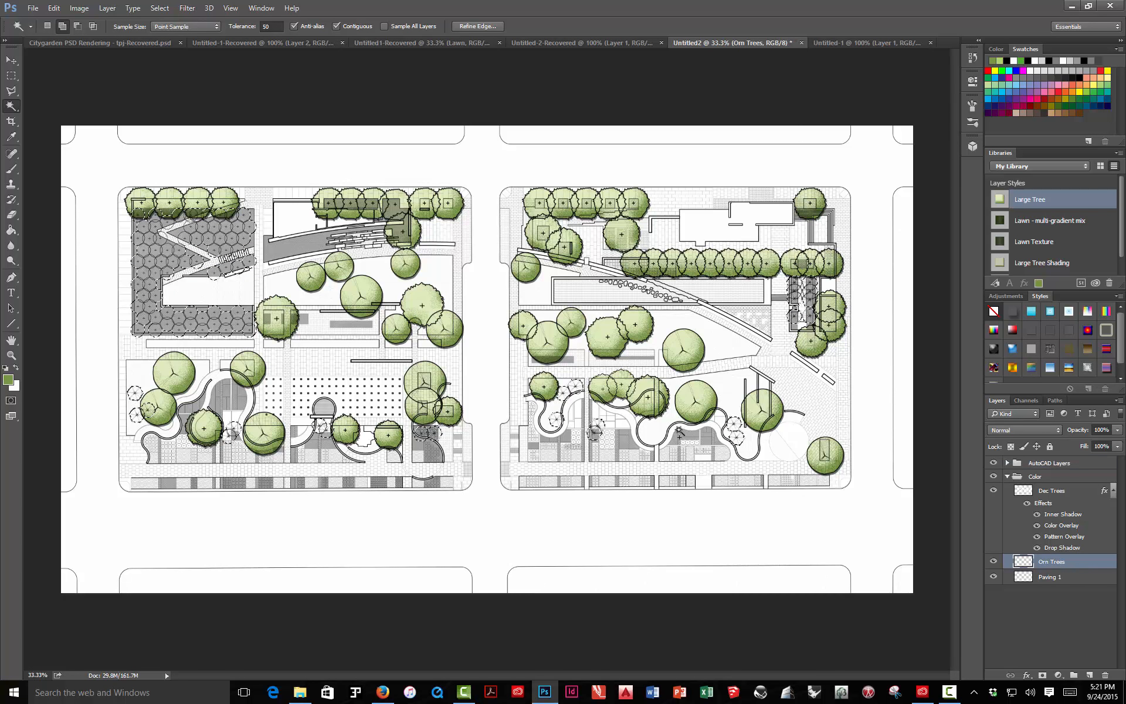
{"action": "left_click", "coordinate": [53, 7]}
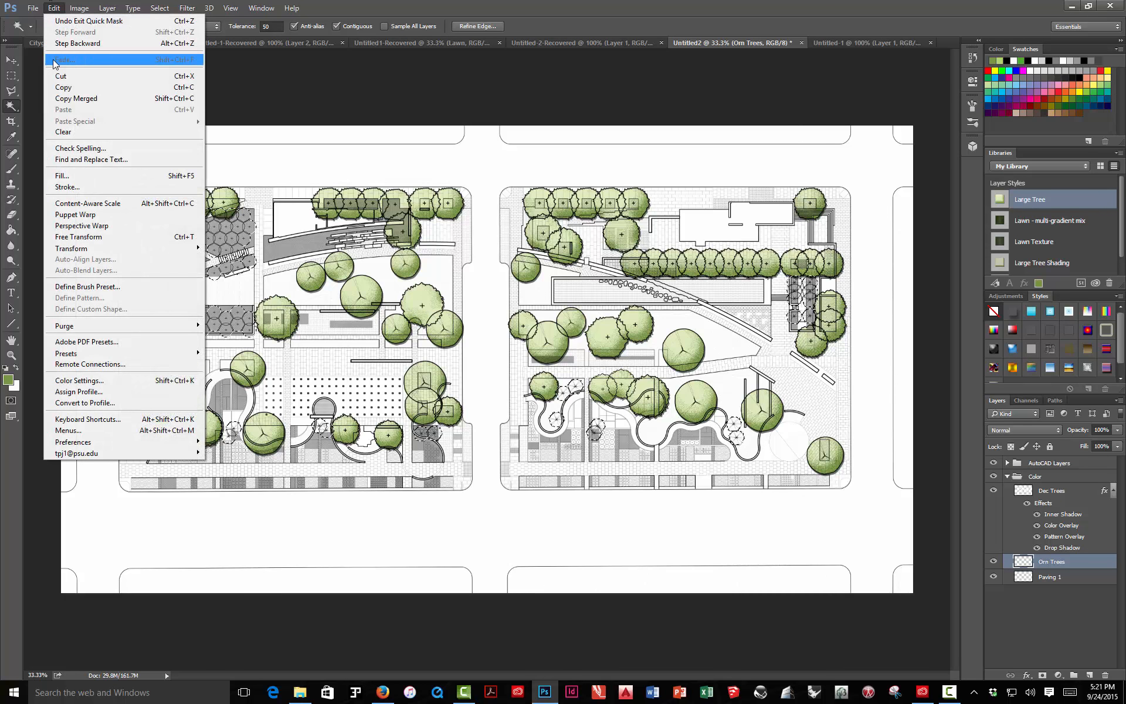
{"action": "left_click", "coordinate": [87, 176]}
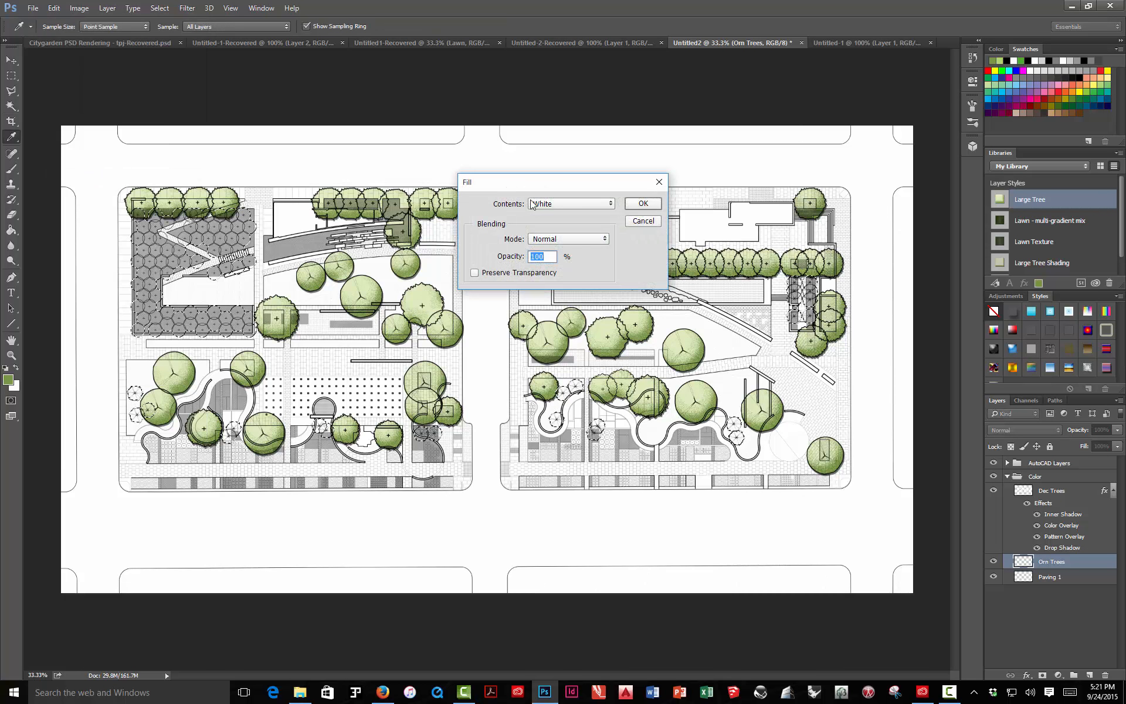
{"action": "left_click", "coordinate": [642, 203]}
{"action": "key", "text": "w"}
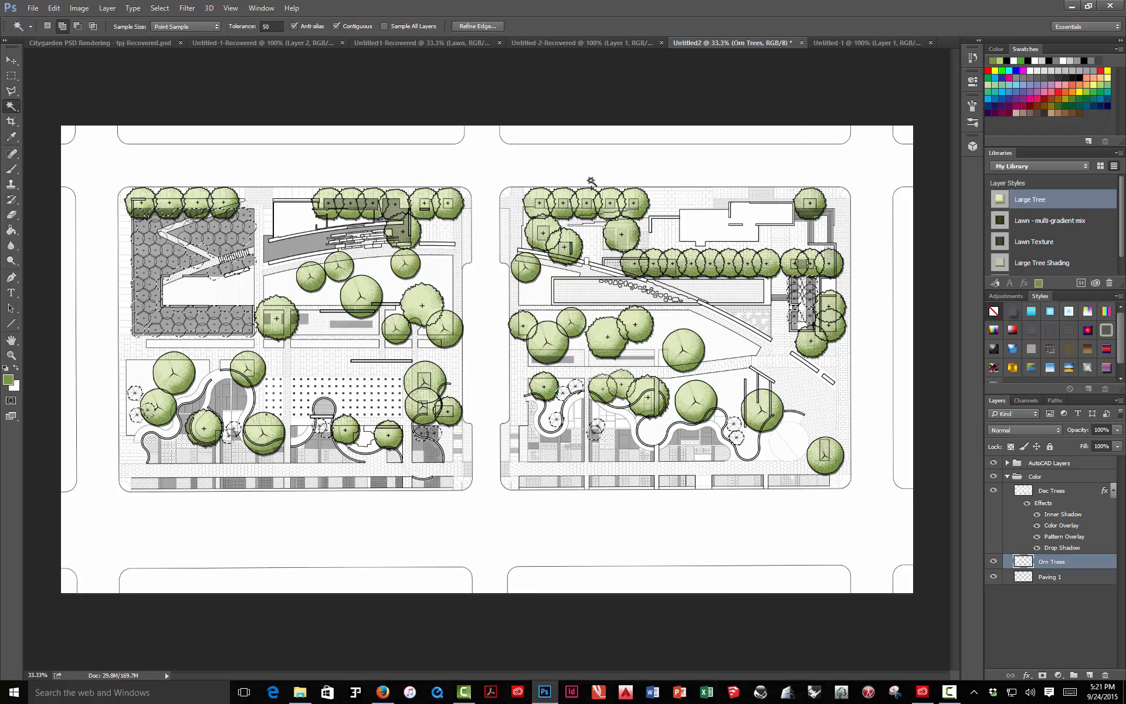
Clear the selection and apply the Ornamental Trees library style to the Orn Trees layer
{"action": "left_click", "coordinate": [173, 10]}
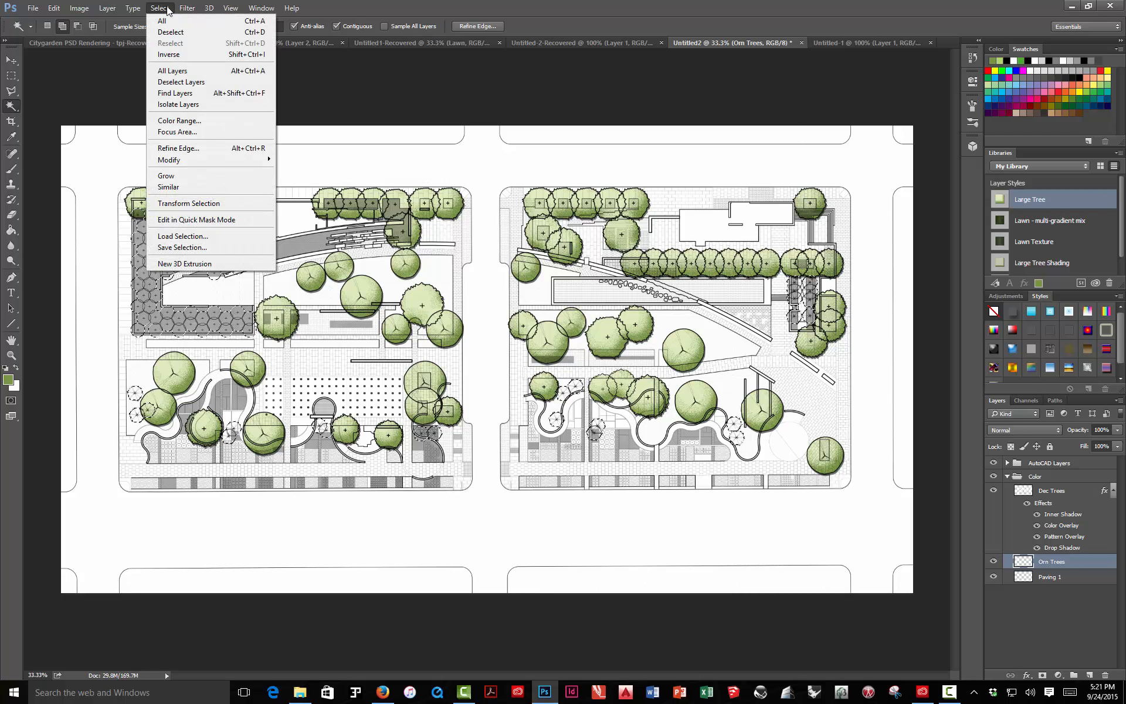
{"action": "left_click", "coordinate": [179, 33]}
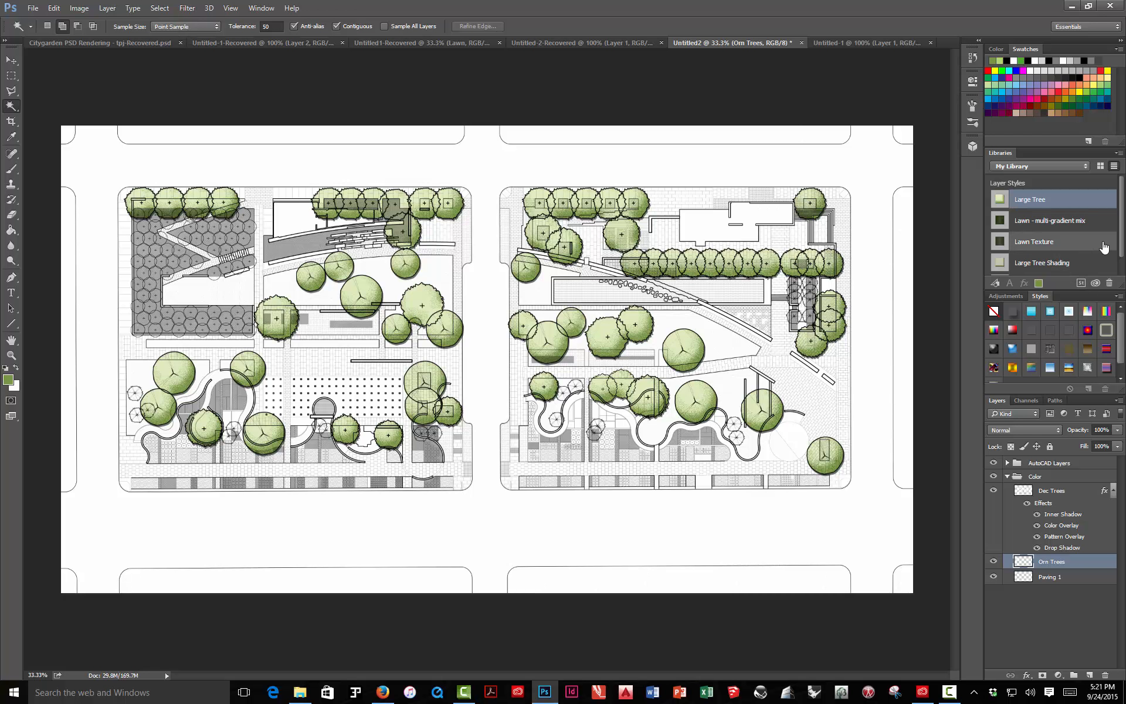
{"action": "scroll", "coordinate": [1122, 234], "scroll_direction": "down", "scroll_amount": 1}
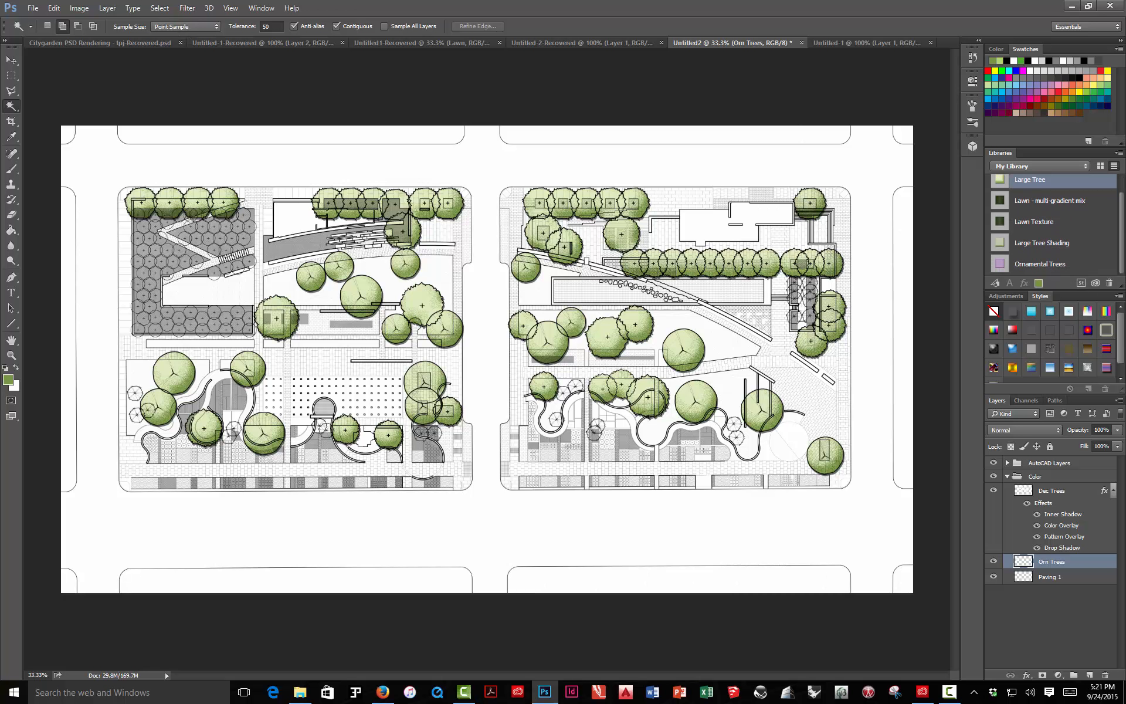
{"action": "left_click", "coordinate": [1001, 266]}
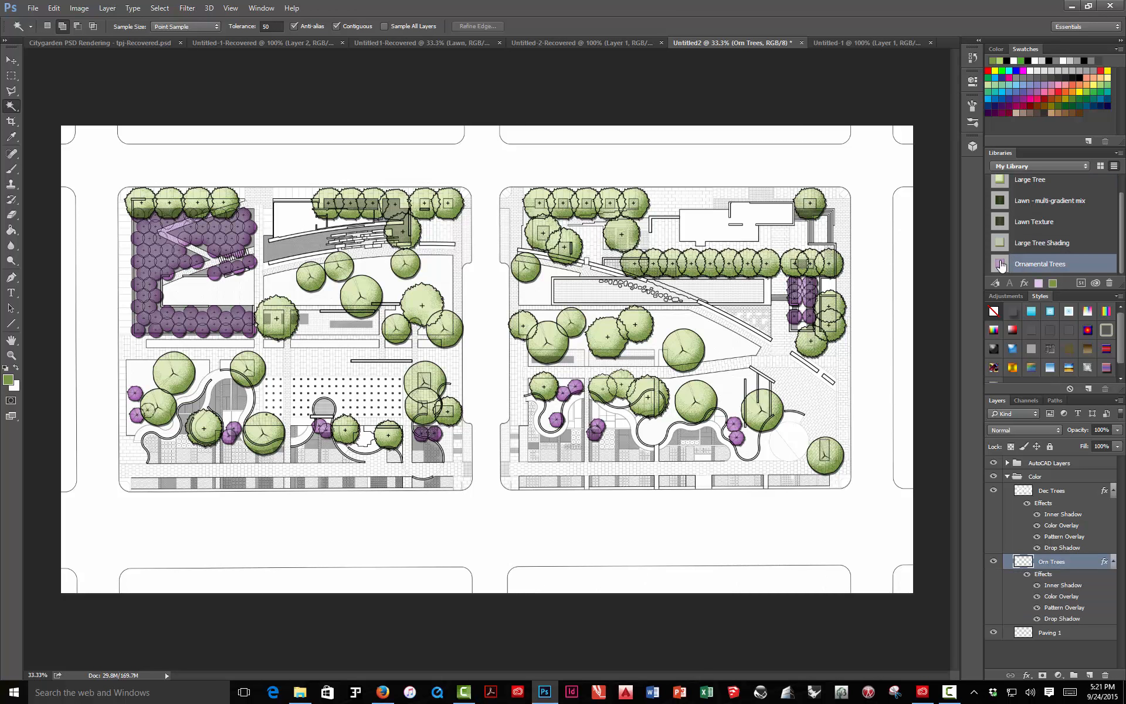
Review the Orn Trees layer's Inner Shadow, Color Overlay, Pattern Overlay and Drop Shadow settings
{"action": "key", "text": "ctrl+plus"}
{"action": "key", "text": "ctrl+plus"}
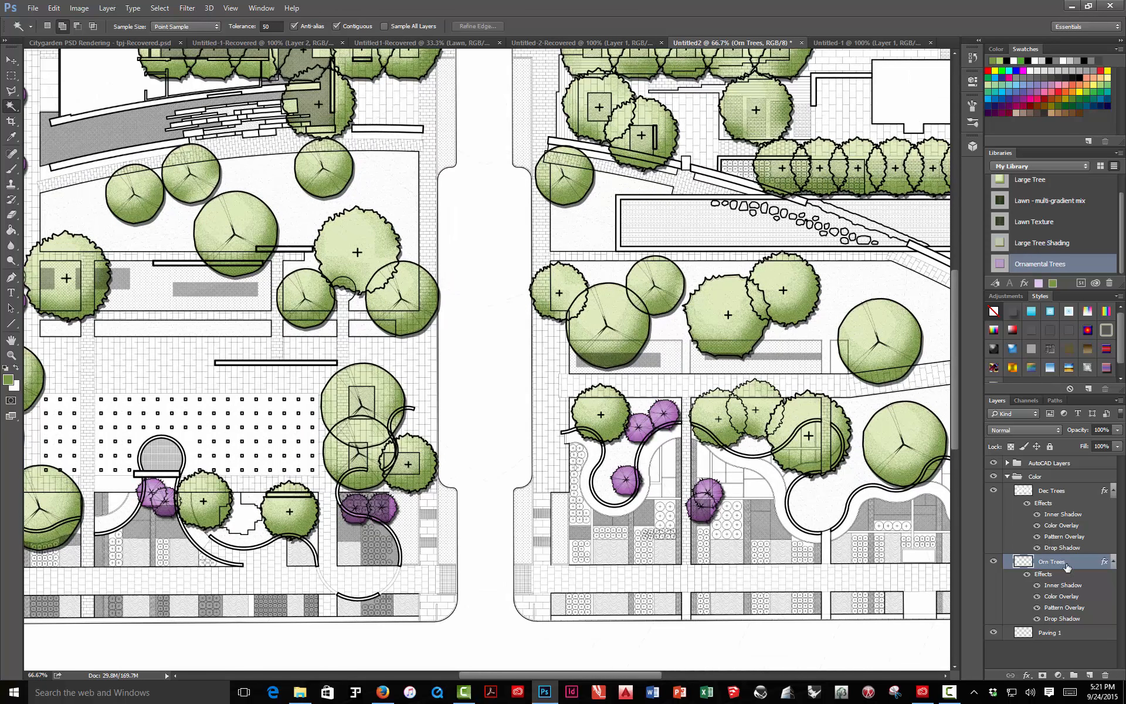
{"action": "double_click", "coordinate": [1042, 578]}
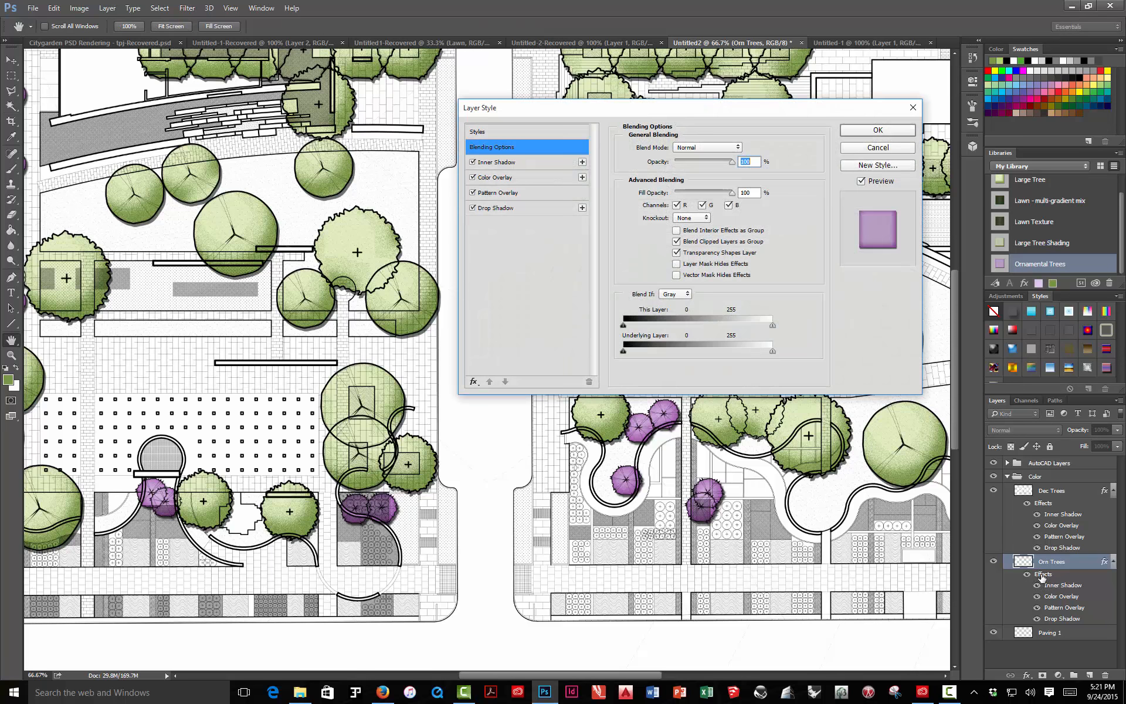
{"action": "left_click", "coordinate": [489, 162]}
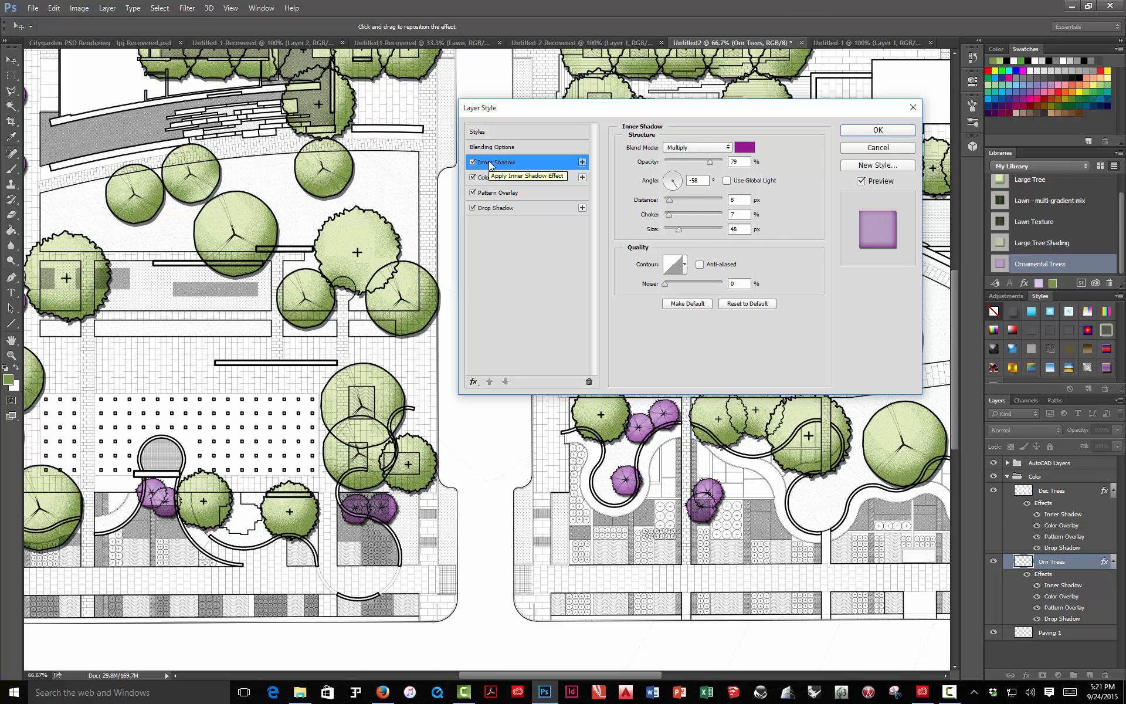
{"action": "left_click", "coordinate": [496, 177]}
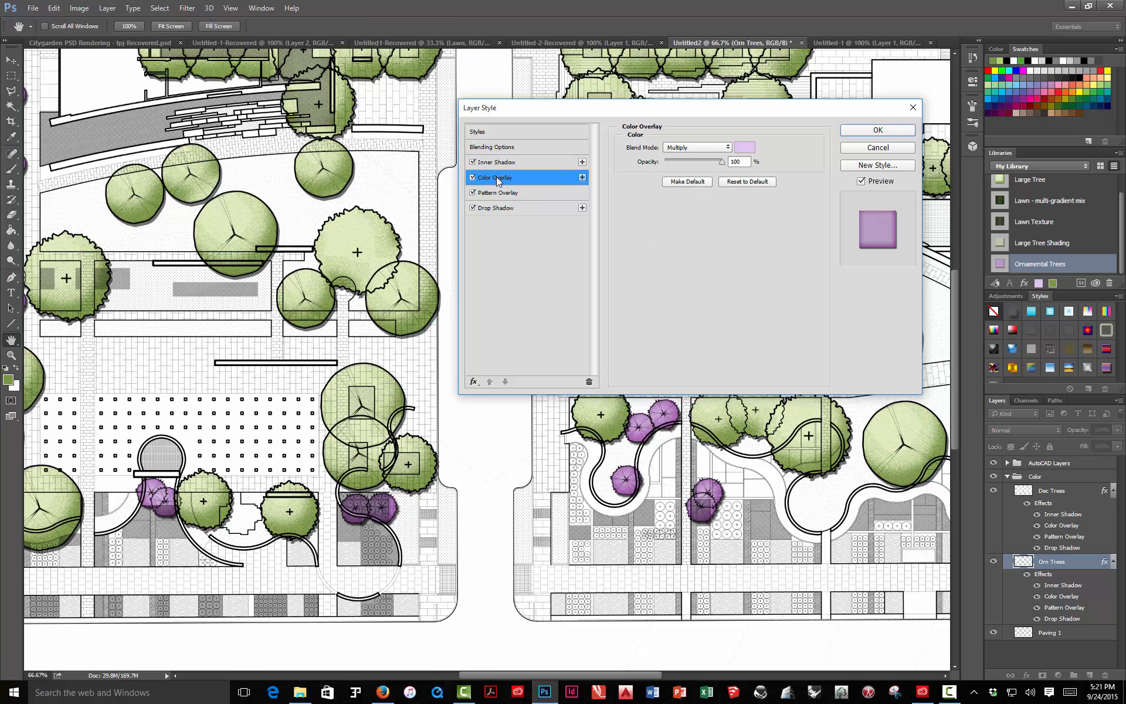
{"action": "left_click", "coordinate": [501, 193]}
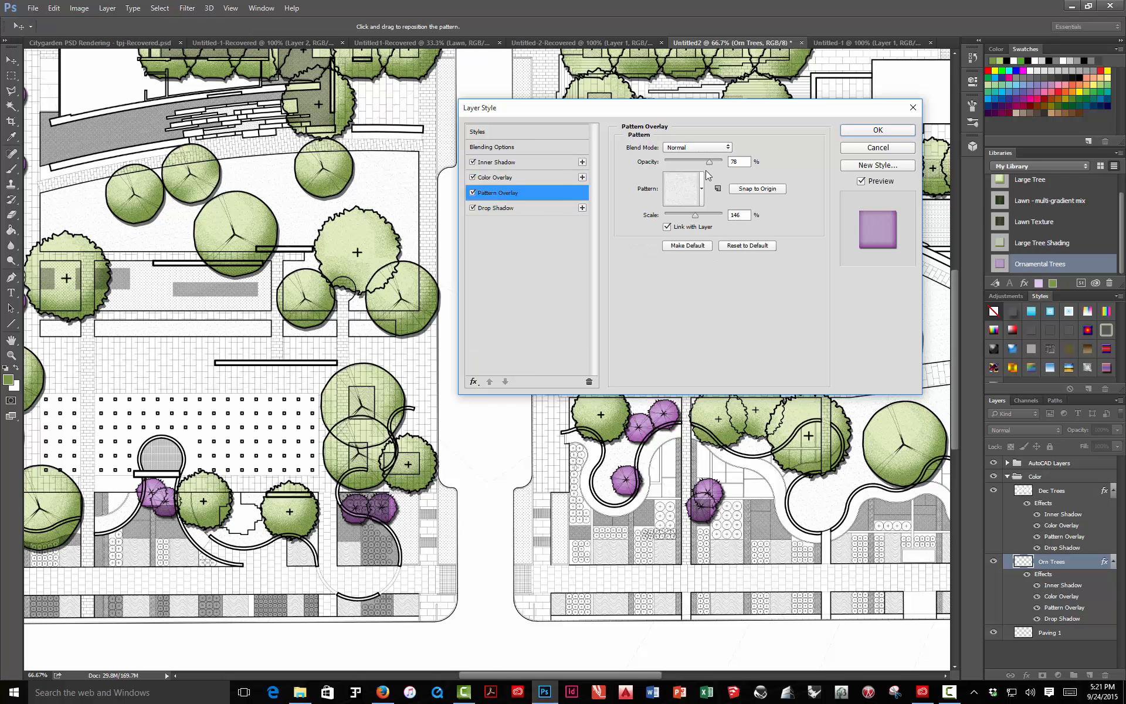
{"action": "left_click", "coordinate": [500, 209]}
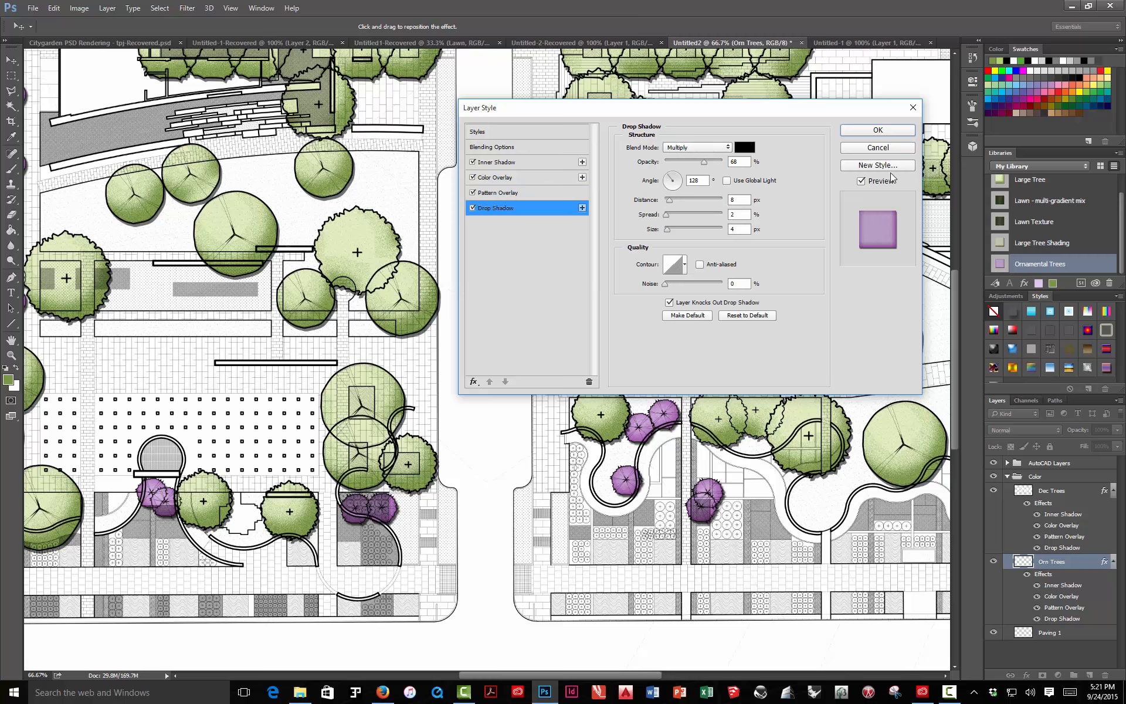
{"action": "left_click", "coordinate": [885, 129]}
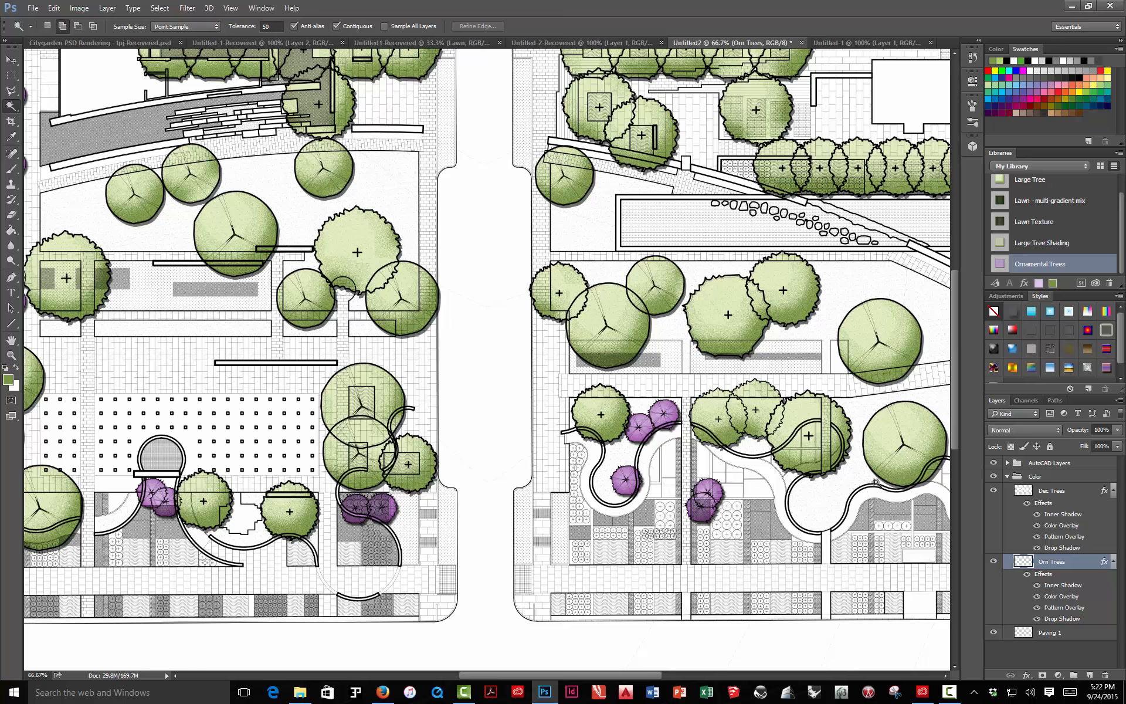
Collapse the effects lists of both tree layers and add a new layer named Lawn above Paving 1
{"action": "left_click", "coordinate": [1113, 491]}
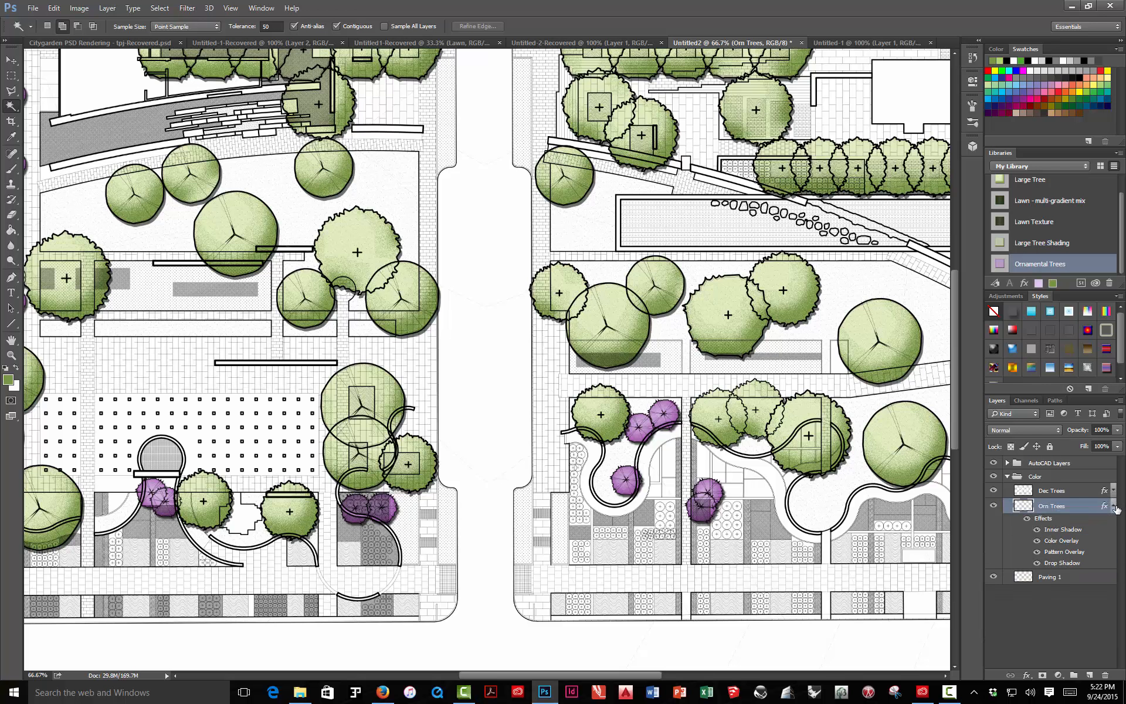
{"action": "left_click", "coordinate": [1114, 506]}
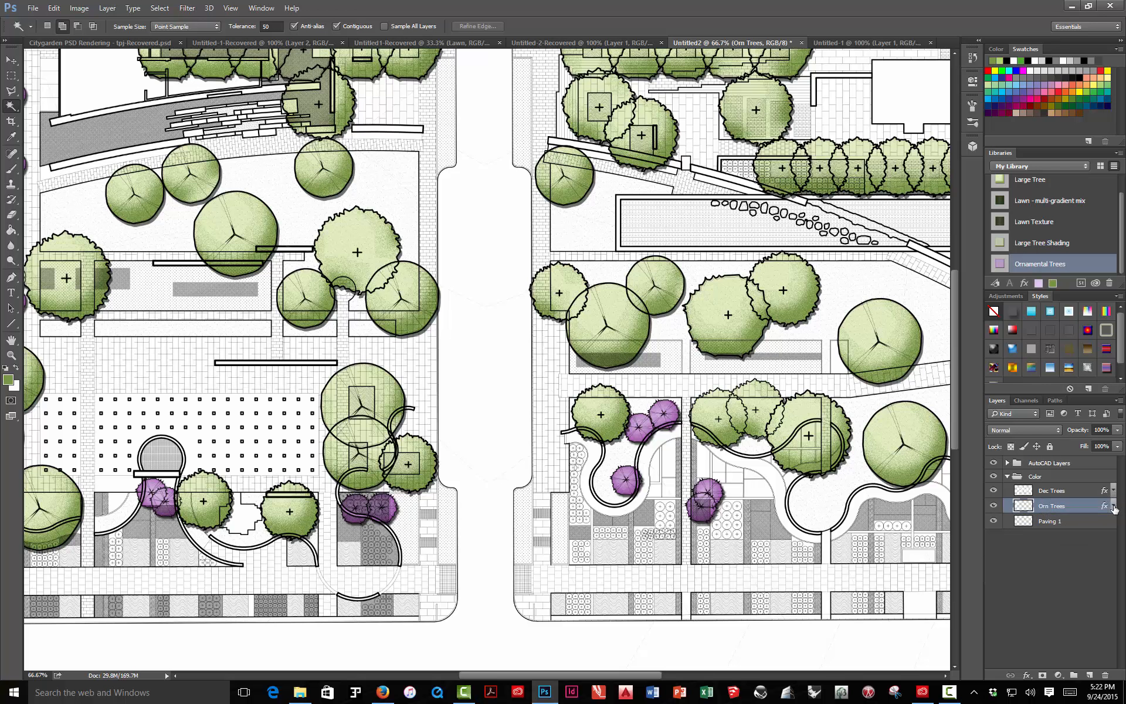
{"action": "left_click", "coordinate": [1037, 523]}
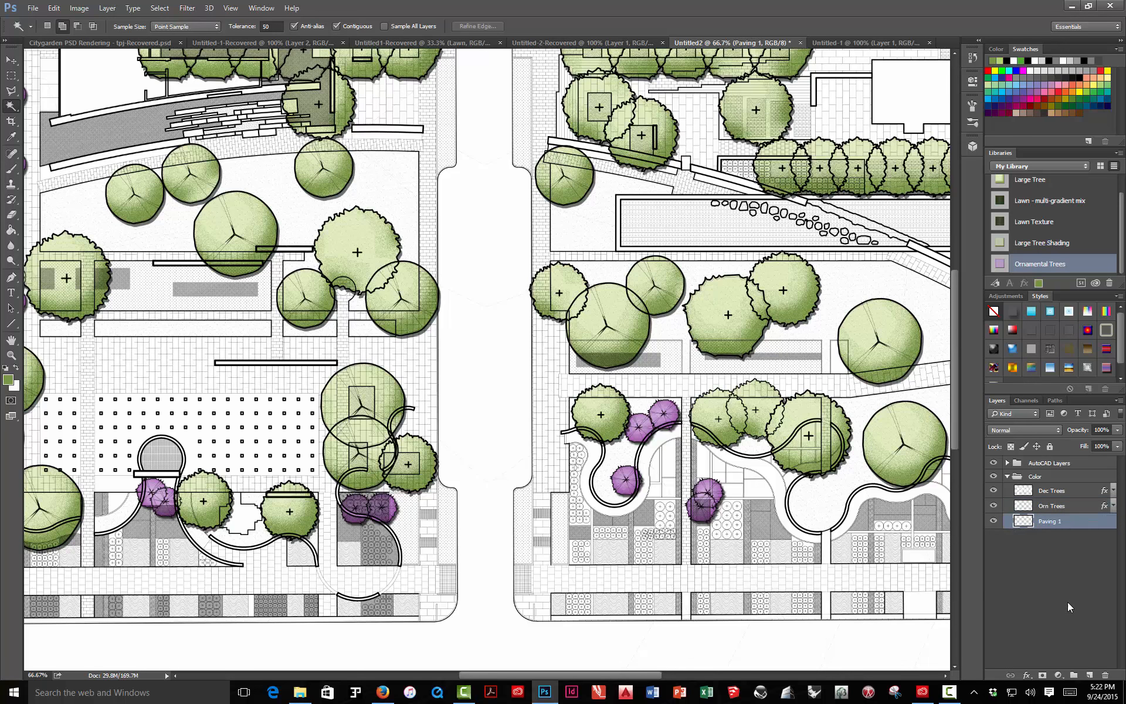
{"action": "left_click", "coordinate": [1088, 675]}
{"action": "double_click", "coordinate": [1050, 521]}
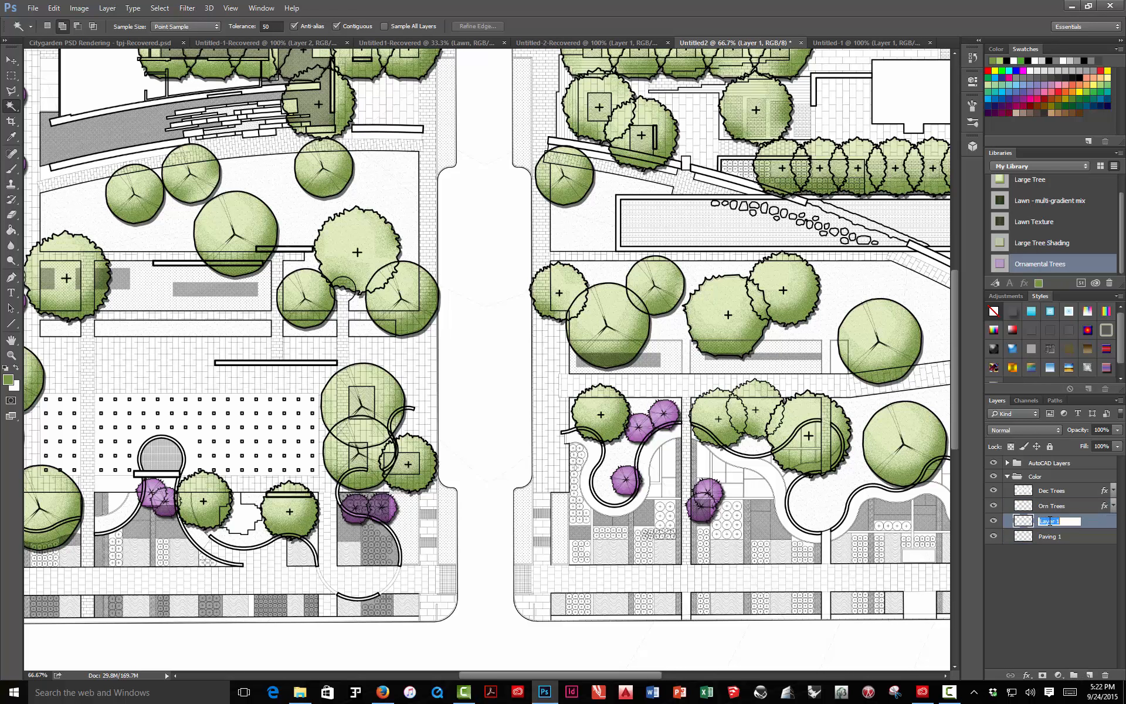
{"action": "type", "text": "Lawn"}
{"action": "key", "text": "Return"}
Select the open lawn areas in both site blocks with the Magic Wand, sampling from the AutoCAD Hardscape layer
{"action": "left_click", "coordinate": [1032, 476]}
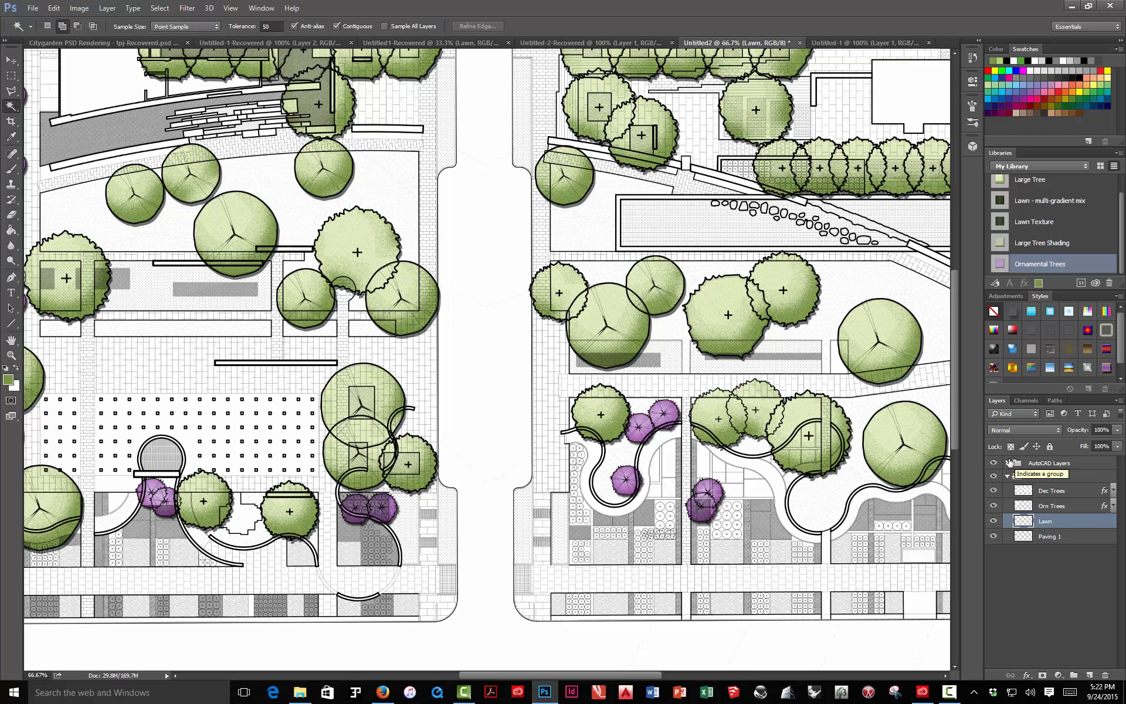
{"action": "left_click", "coordinate": [1007, 476]}
{"action": "left_click", "coordinate": [1007, 464]}
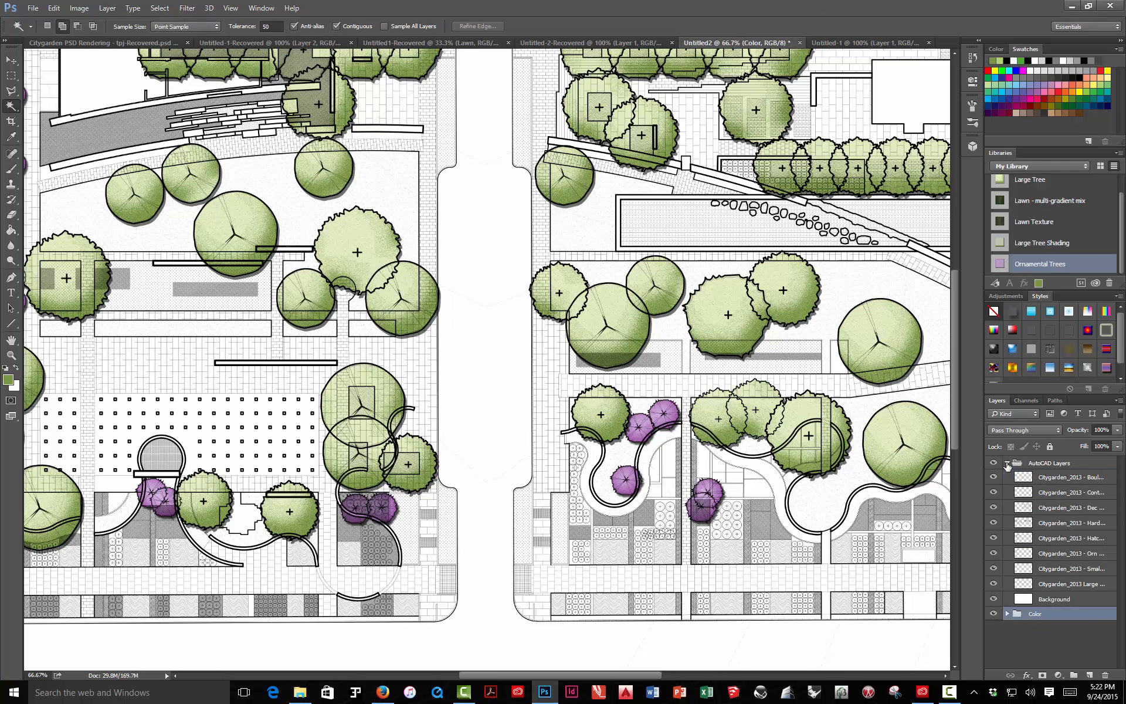
{"action": "left_click", "coordinate": [1077, 523]}
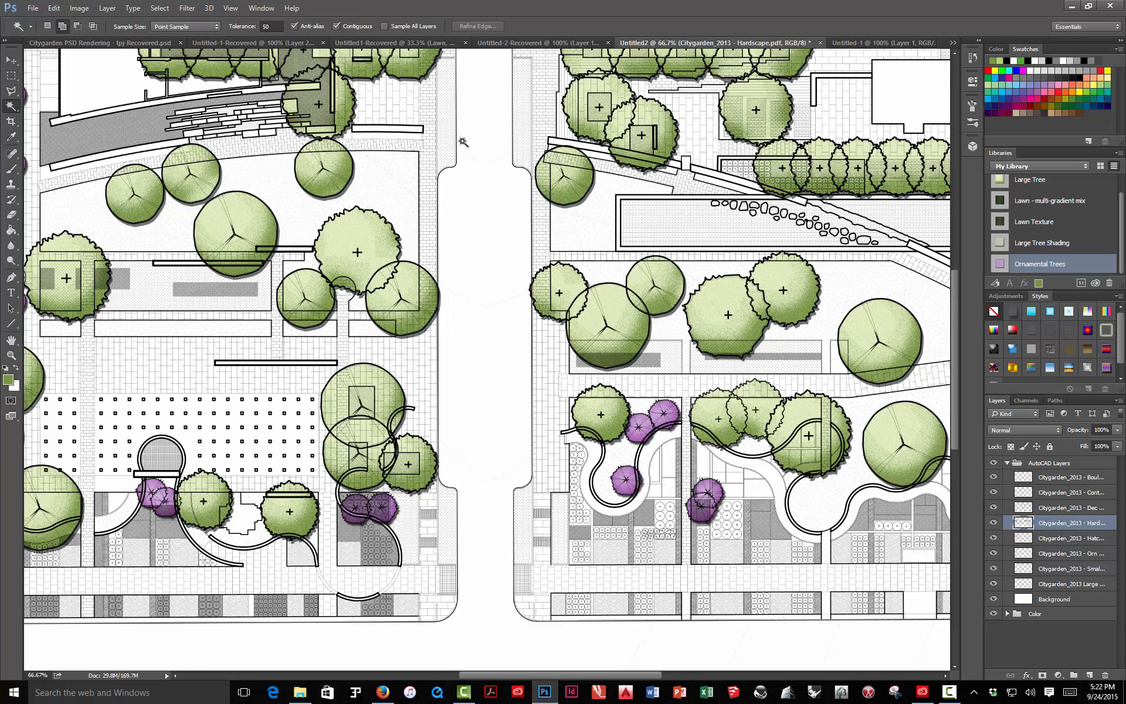
{"action": "key", "text": "ctrl+minus"}
{"action": "key", "text": "ctrl+minus"}
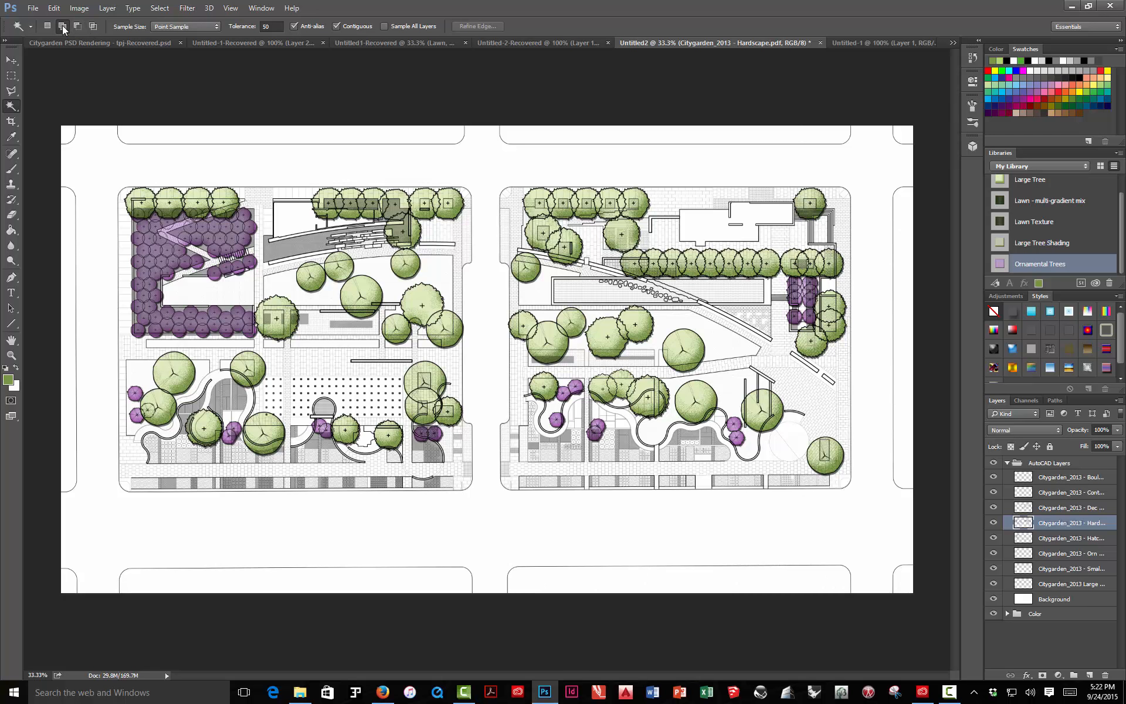
{"action": "left_click", "coordinate": [317, 290]}
{"action": "left_click", "coordinate": [319, 345]}
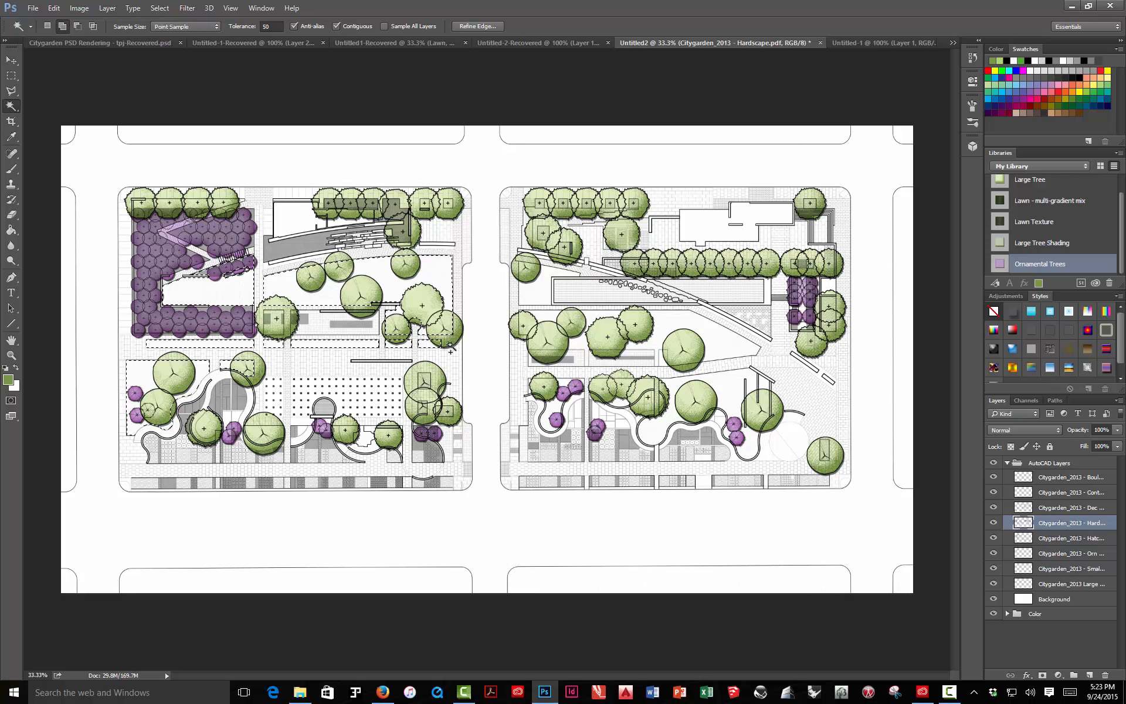
{"action": "left_click", "coordinate": [549, 317]}
{"action": "left_click", "coordinate": [674, 385]}
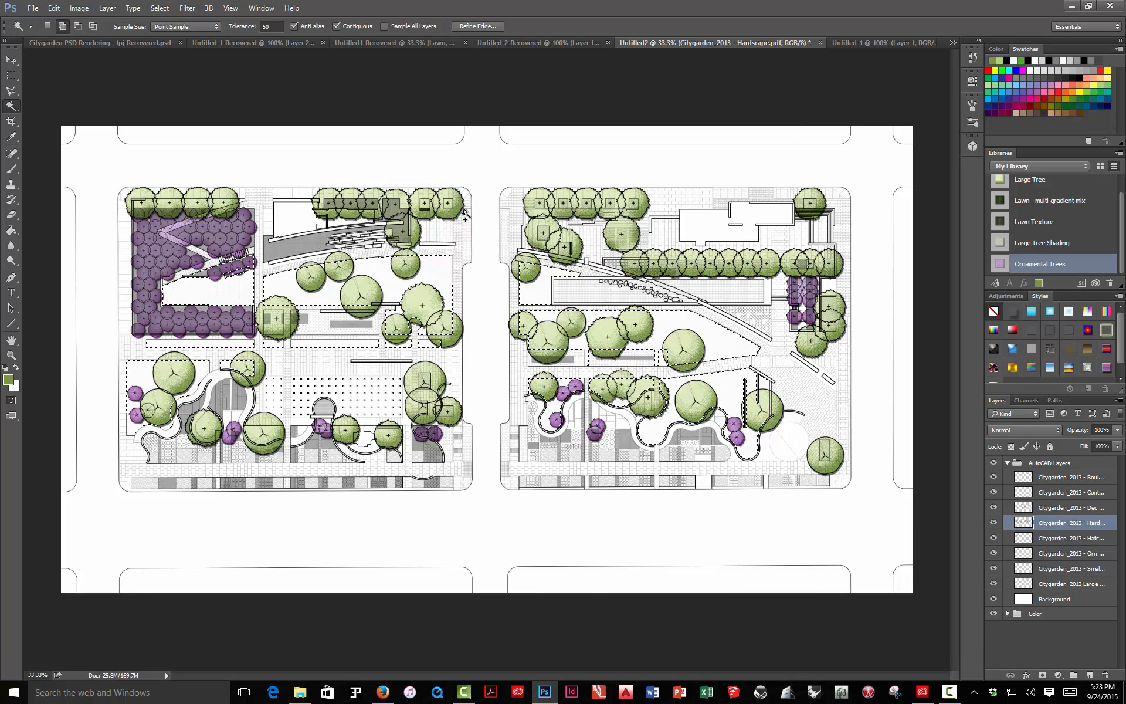
{"action": "left_click", "coordinate": [1028, 227]}
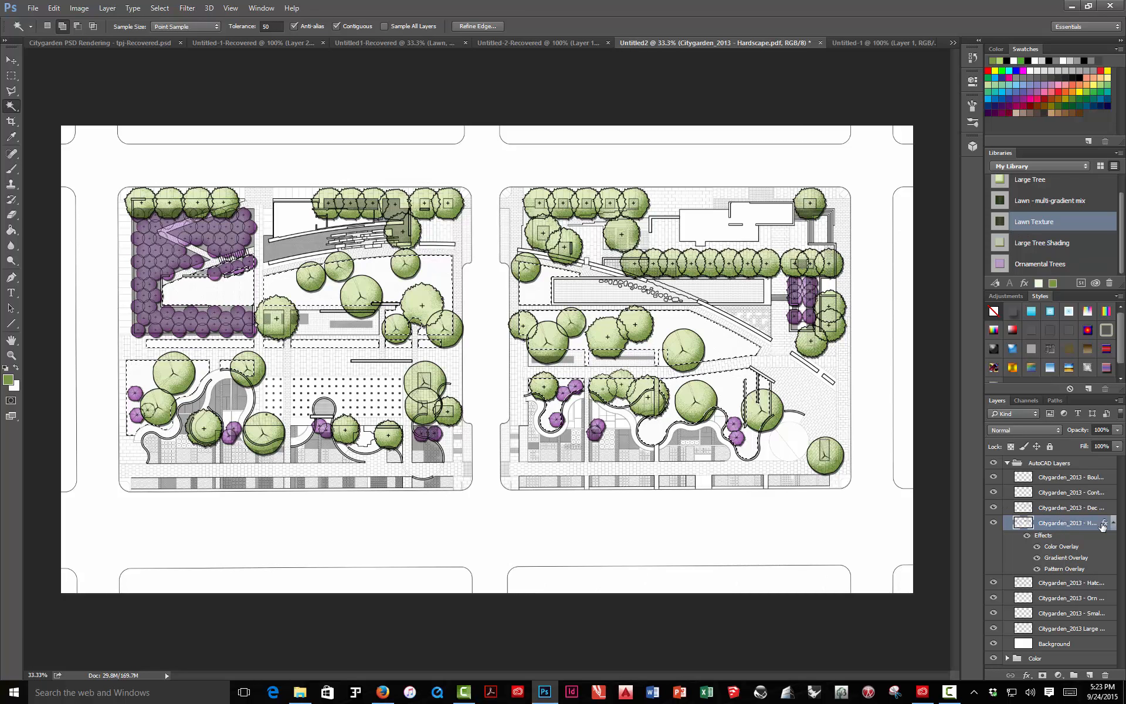
{"action": "left_click", "coordinate": [86, 11]}
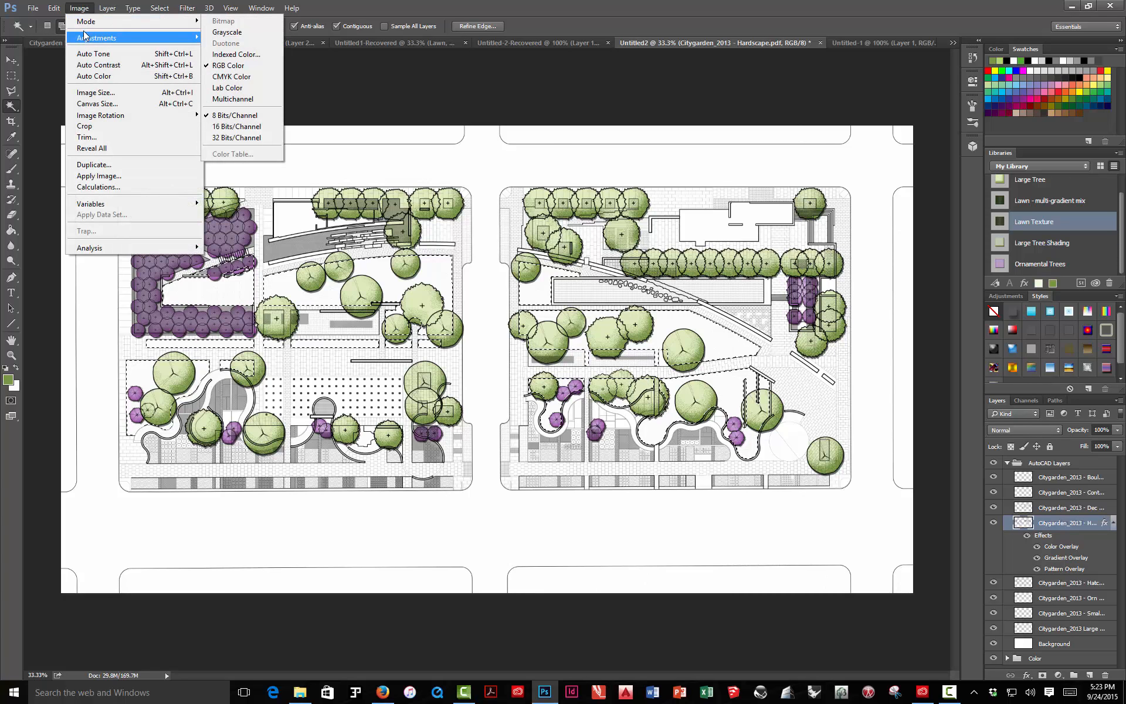
{"action": "left_click", "coordinate": [70, 22]}
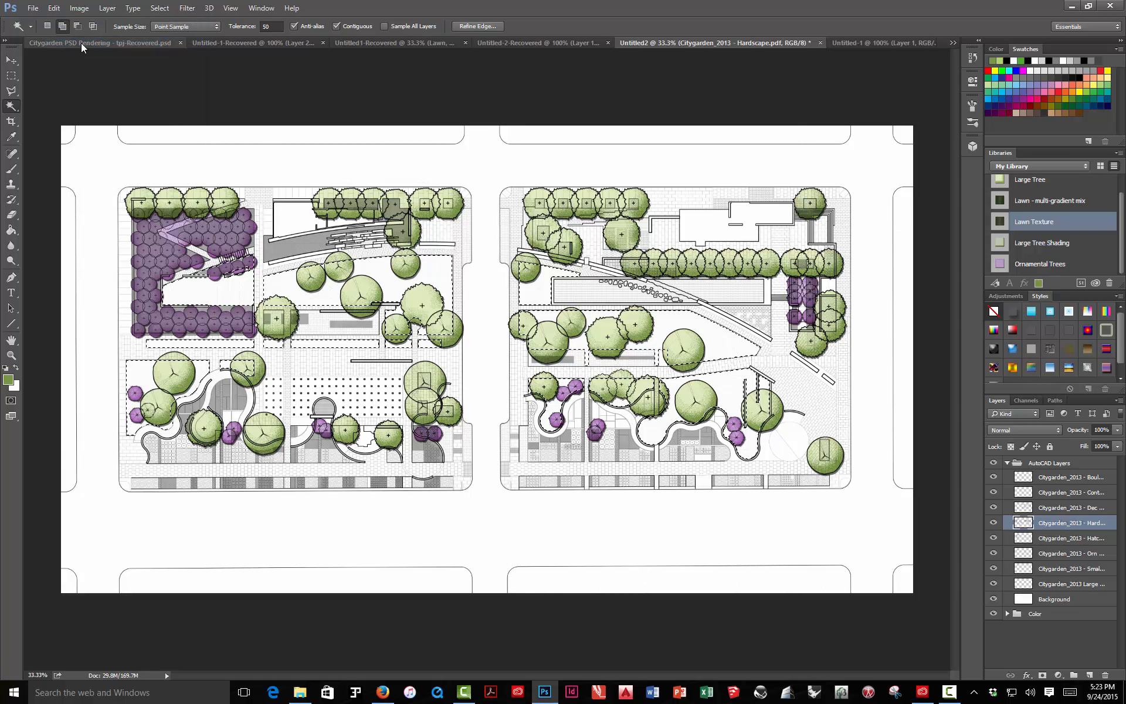
Collapse the AutoCAD Layers group, expand the Color group and make its Lawn layer active
{"action": "left_click", "coordinate": [1006, 463]}
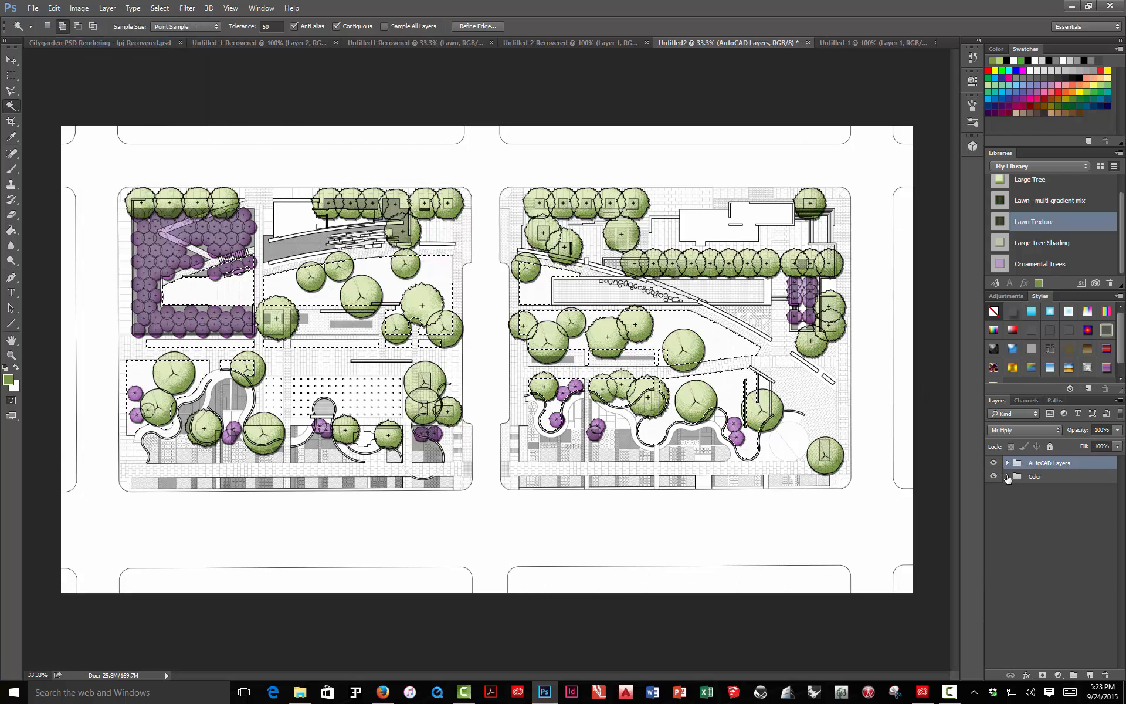
{"action": "left_click", "coordinate": [1007, 477]}
{"action": "left_click", "coordinate": [1044, 522]}
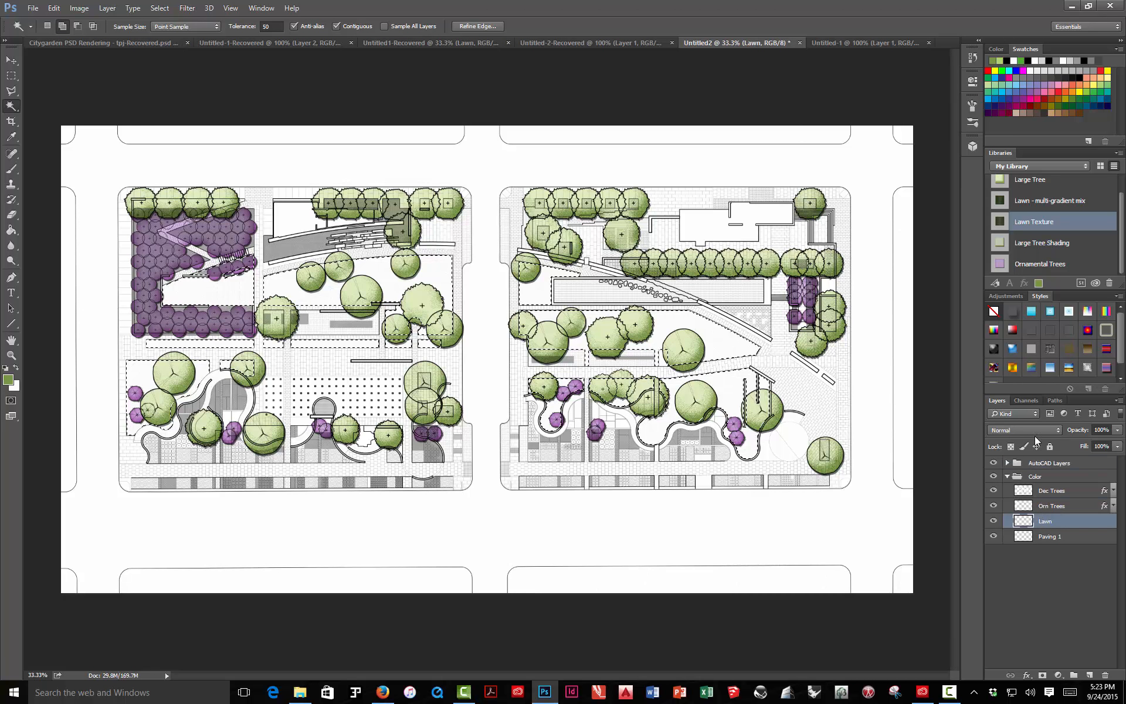
{"action": "left_click", "coordinate": [1000, 223]}
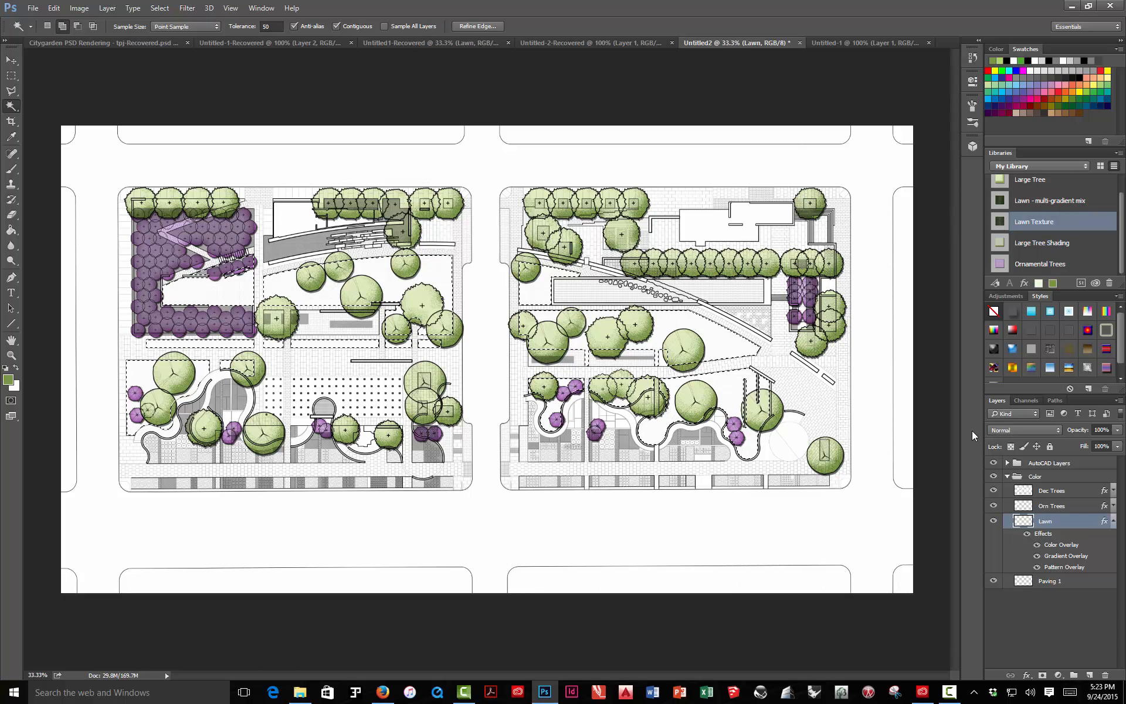
{"action": "double_click", "coordinate": [1042, 535]}
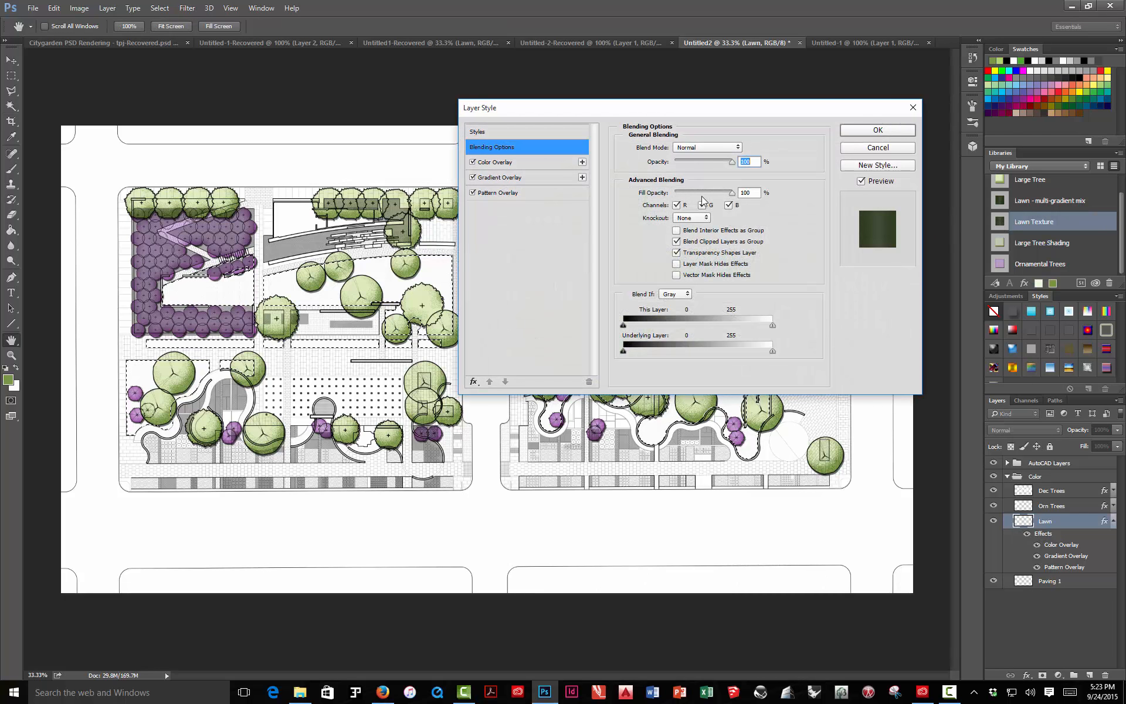
{"action": "left_click", "coordinate": [870, 149]}
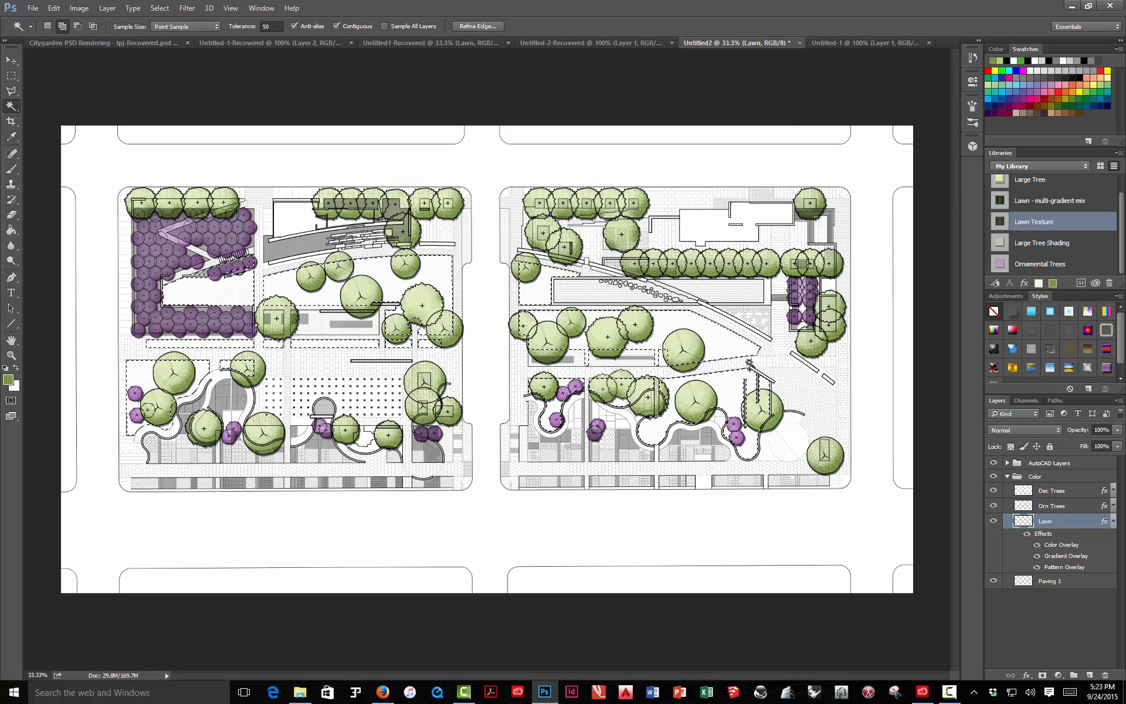
{"action": "left_click", "coordinate": [53, 8]}
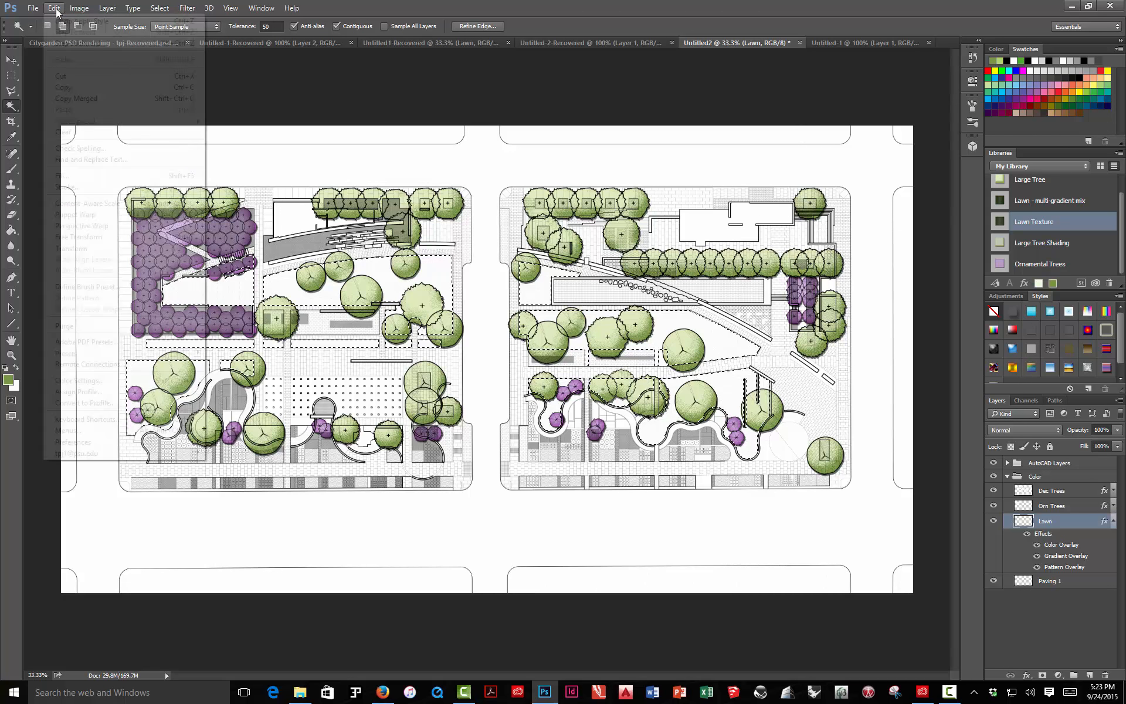
{"action": "left_click", "coordinate": [65, 44]}
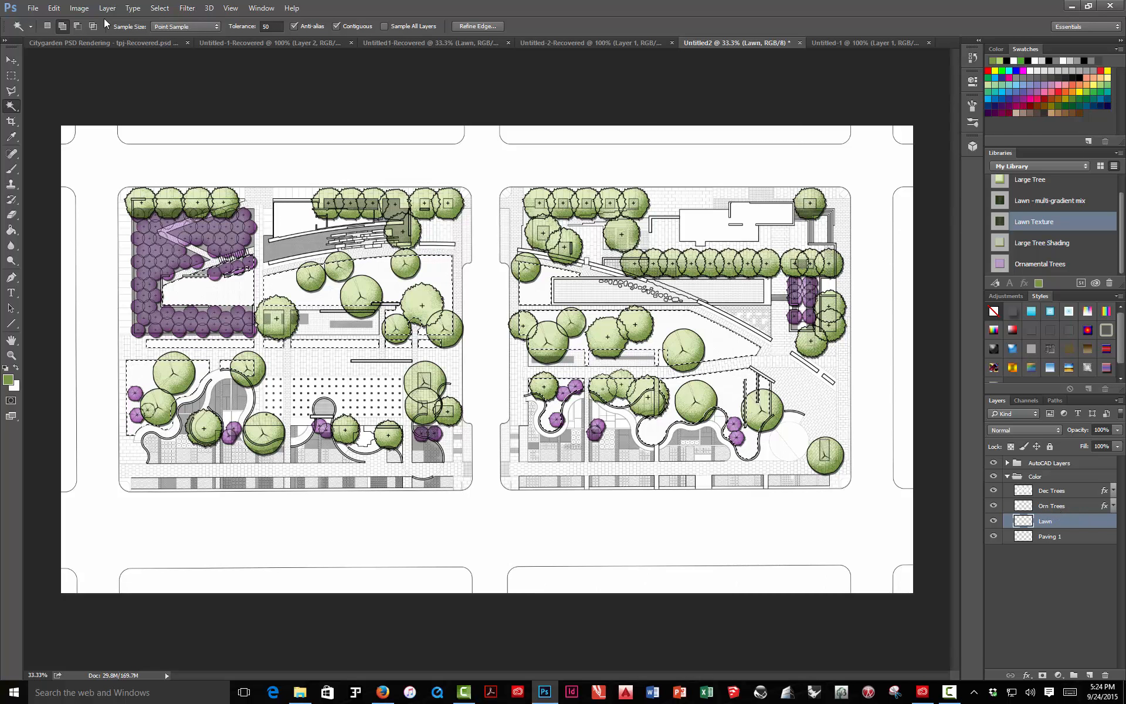
Fill the selected lawn areas on the Lawn layer with white in Normal mode at 100% opacity
{"action": "left_click", "coordinate": [53, 9]}
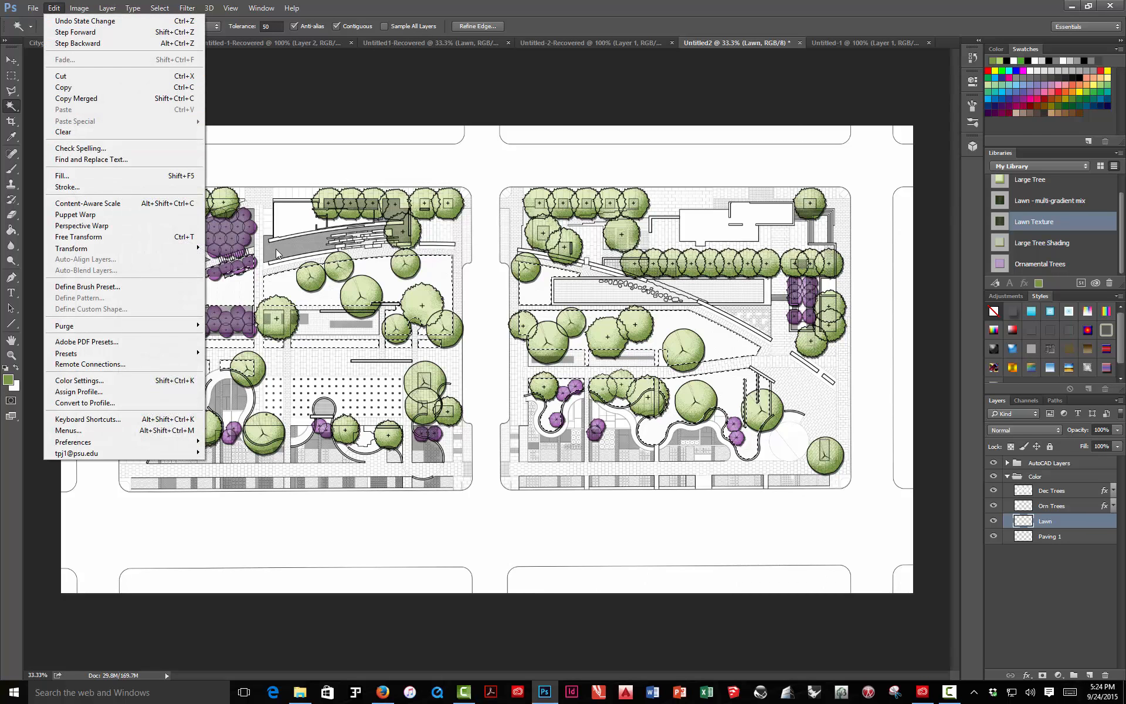
{"action": "left_click", "coordinate": [63, 175]}
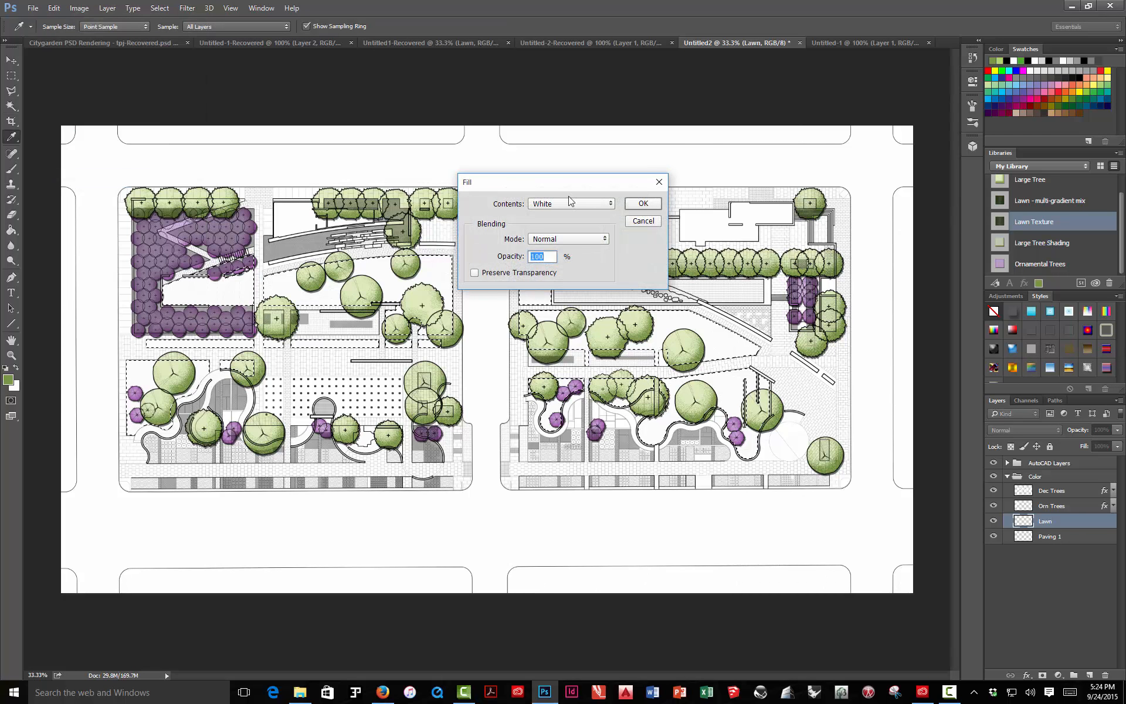
{"action": "left_click", "coordinate": [641, 205]}
{"action": "key", "text": "w"}
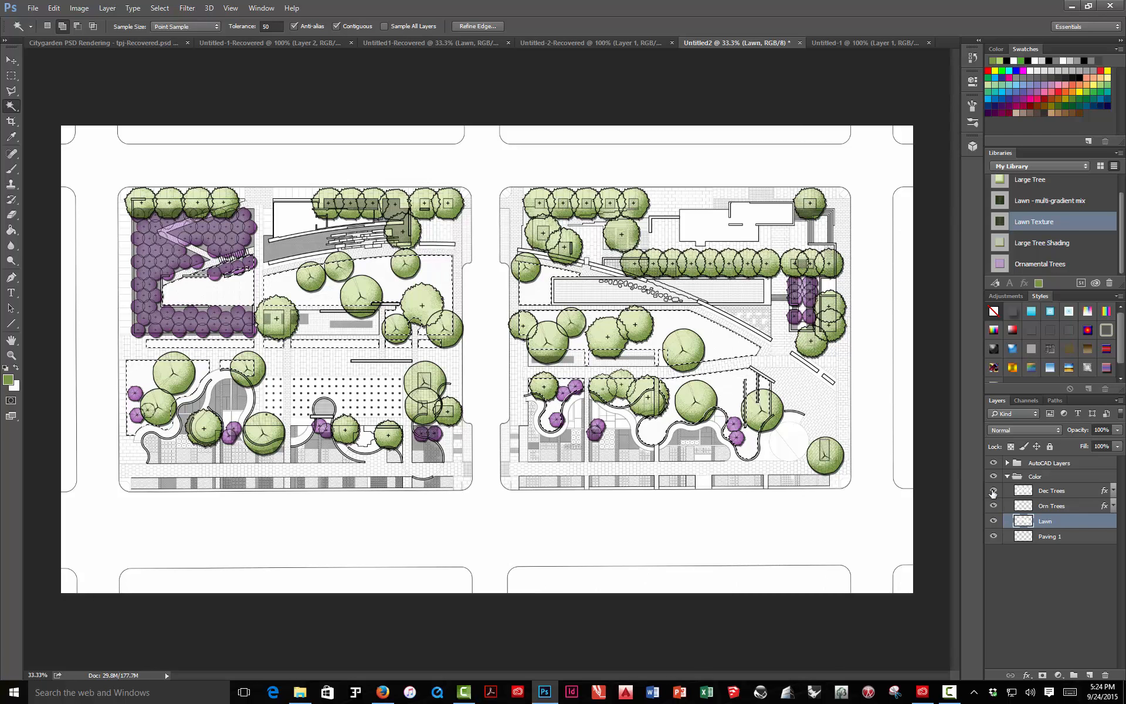
Apply the Lawn Texture library style to the Lawn layer and clear the selection
{"action": "left_click", "coordinate": [1017, 224]}
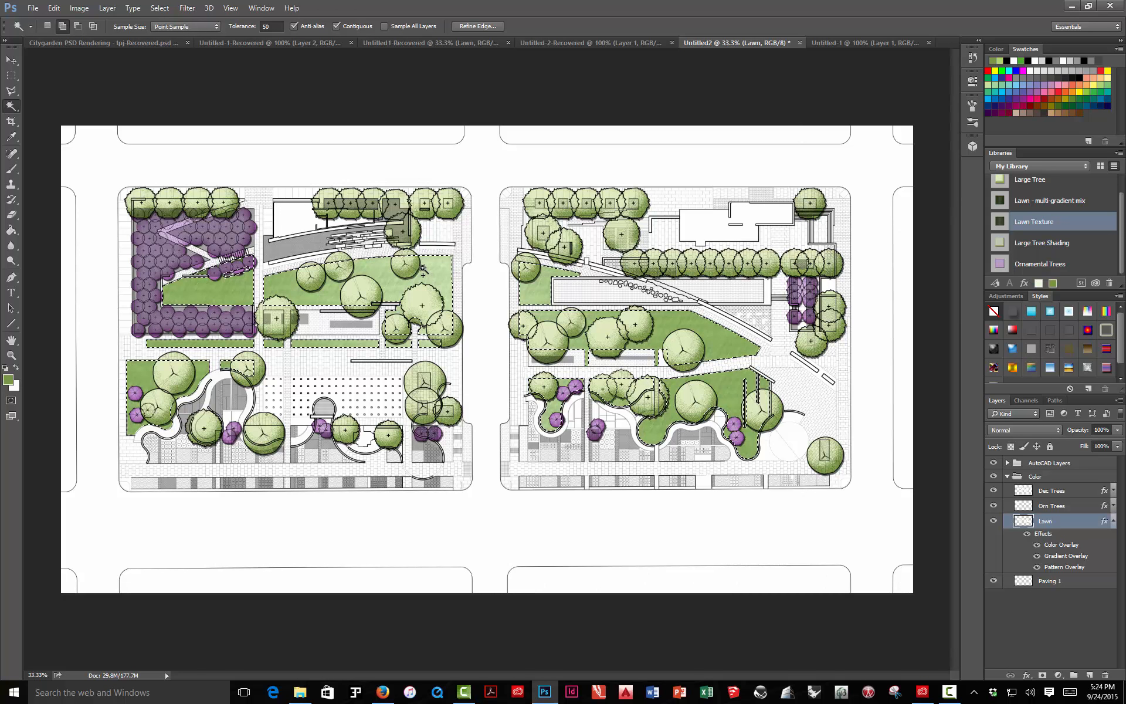
{"action": "left_click", "coordinate": [159, 8]}
{"action": "left_click", "coordinate": [171, 32]}
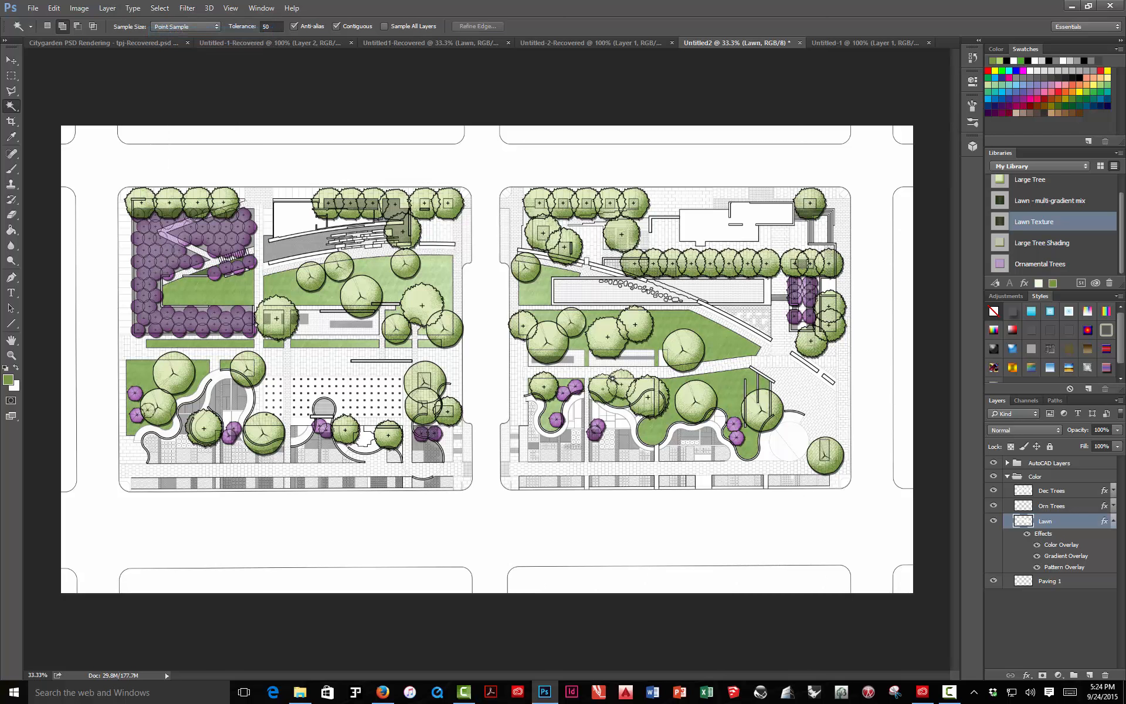
Review the Lawn layer's Color Overlay and Gradient Overlay settings against the lawns on the plan
{"action": "key", "text": "ctrl+plus"}
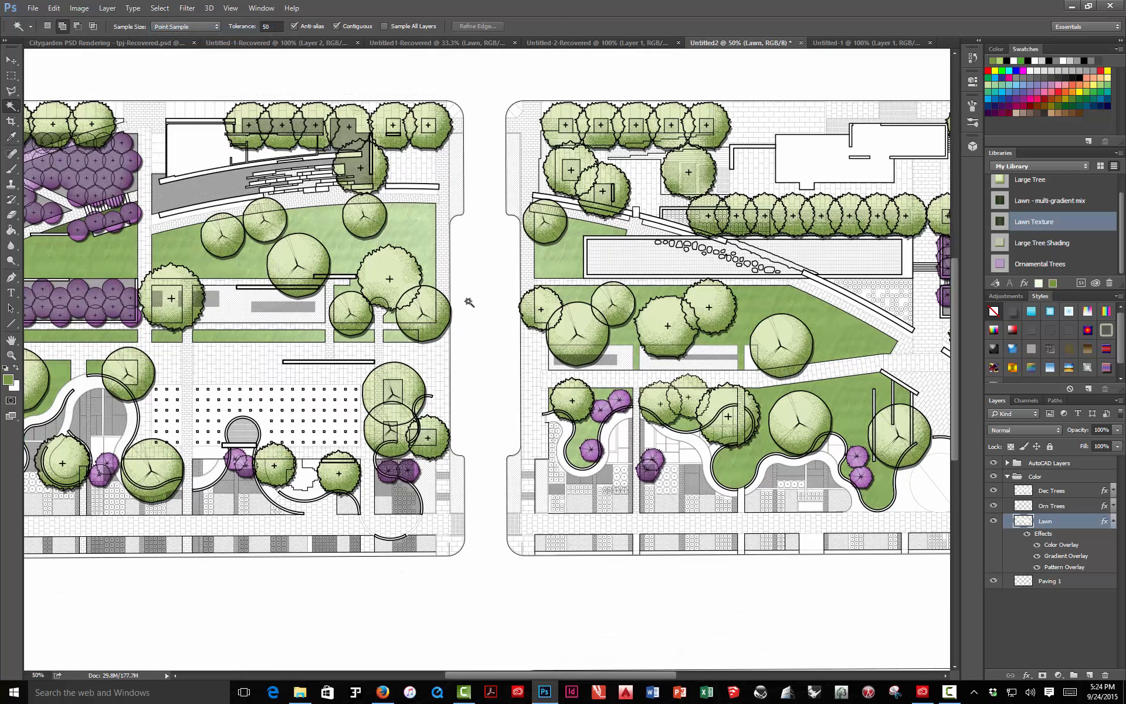
{"action": "double_click", "coordinate": [1048, 538]}
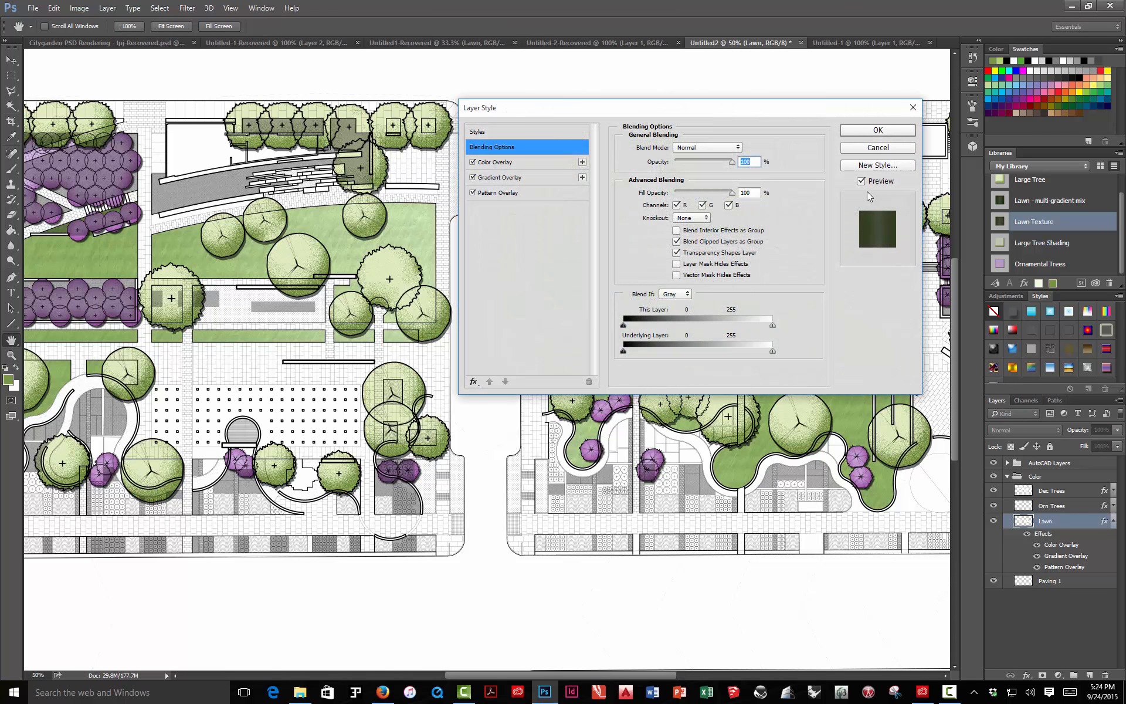
{"action": "left_click", "coordinate": [505, 163]}
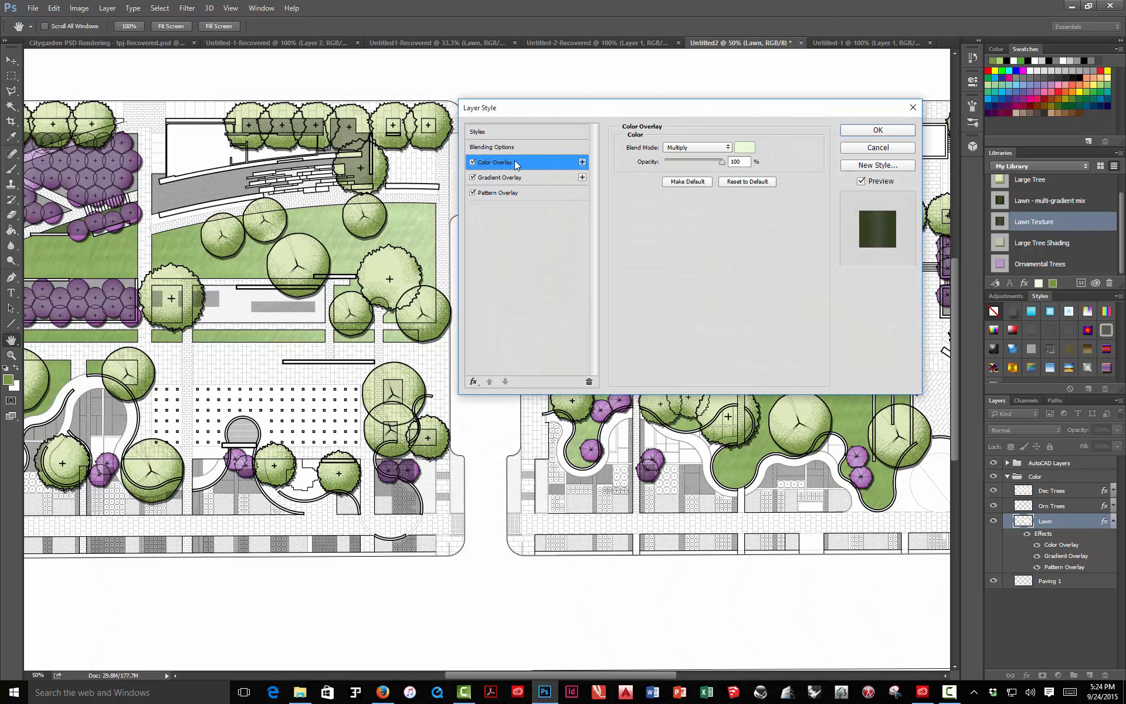
{"action": "left_click", "coordinate": [516, 176]}
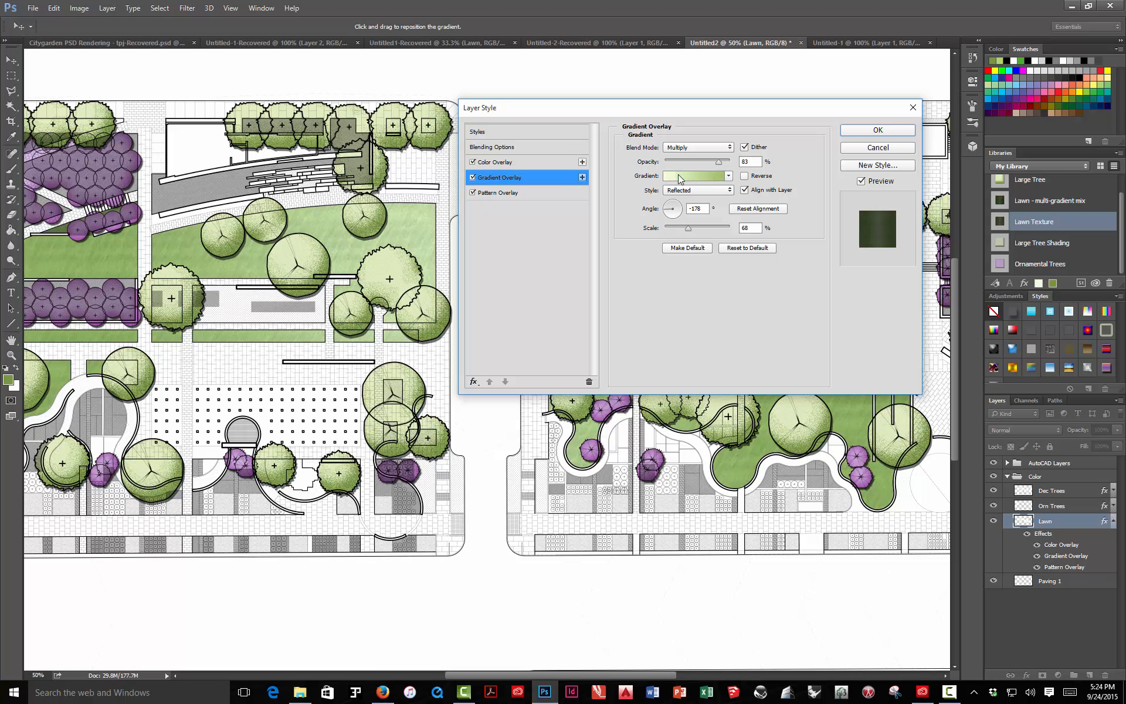
{"action": "left_click_drag", "start_coordinate": [585, 115], "coordinate": [783, 132]}
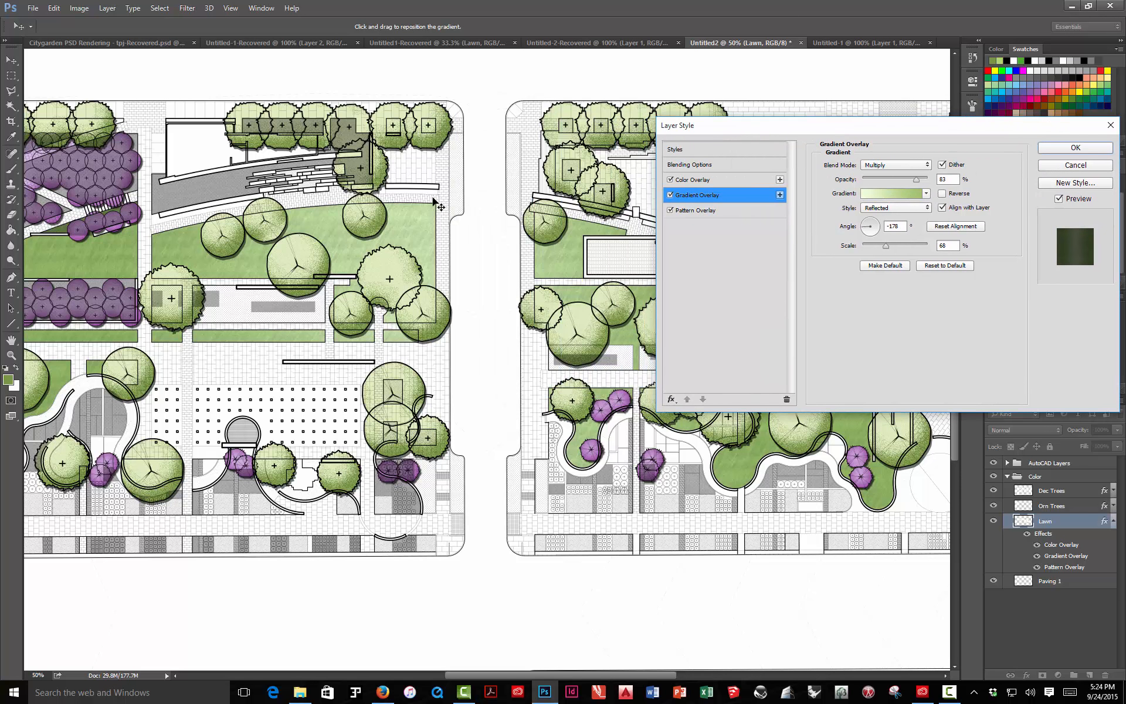
{"action": "key", "text": "ctrl+minus"}
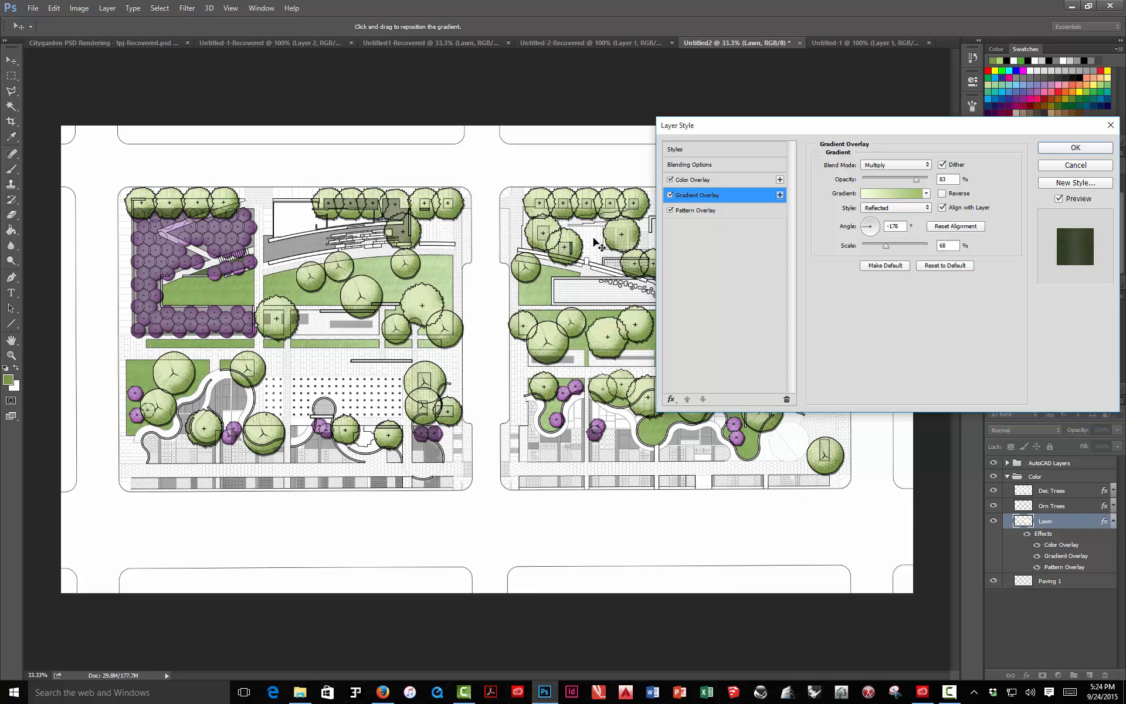
Change the Lawn layer's Pattern Overlay to the striped green grass pattern and set its scale to 165%
{"action": "left_click", "coordinate": [705, 209]}
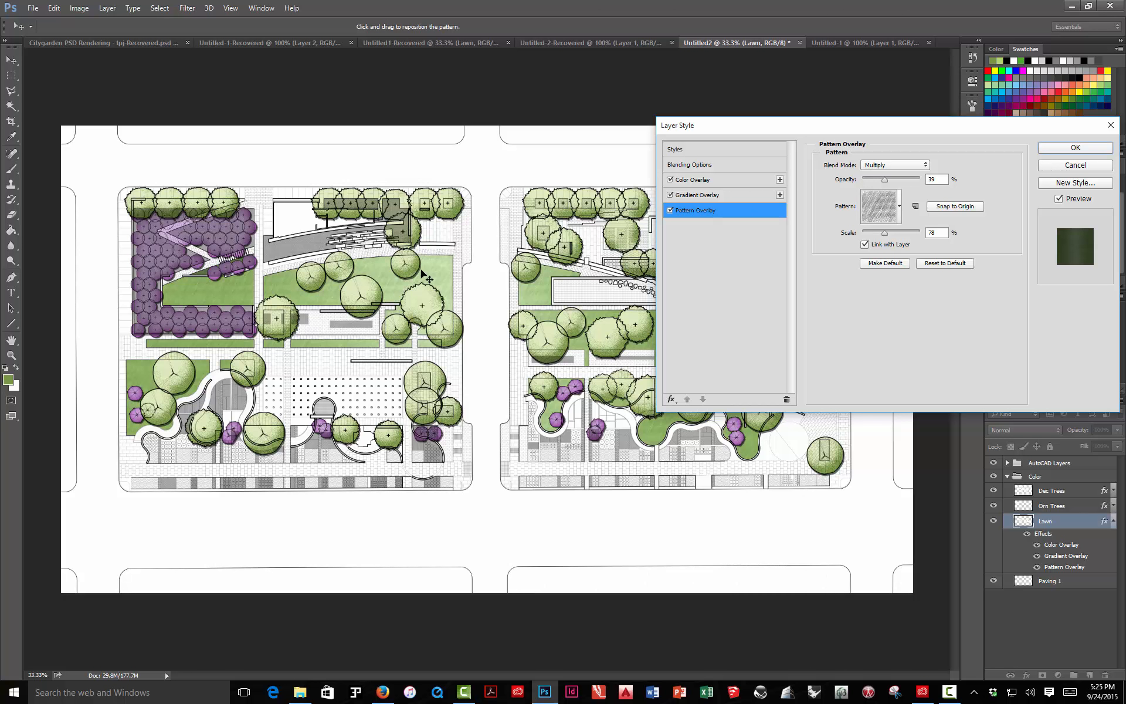
{"action": "left_click", "coordinate": [899, 206]}
{"action": "left_click", "coordinate": [858, 280]}
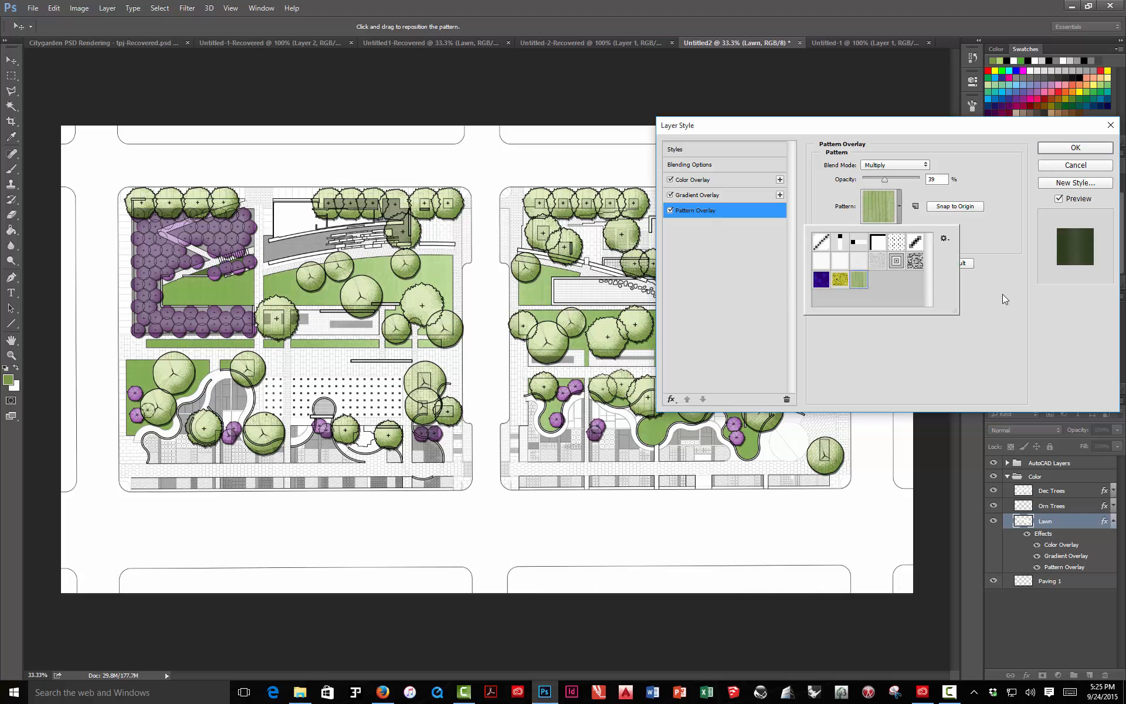
{"action": "left_click", "coordinate": [1025, 311]}
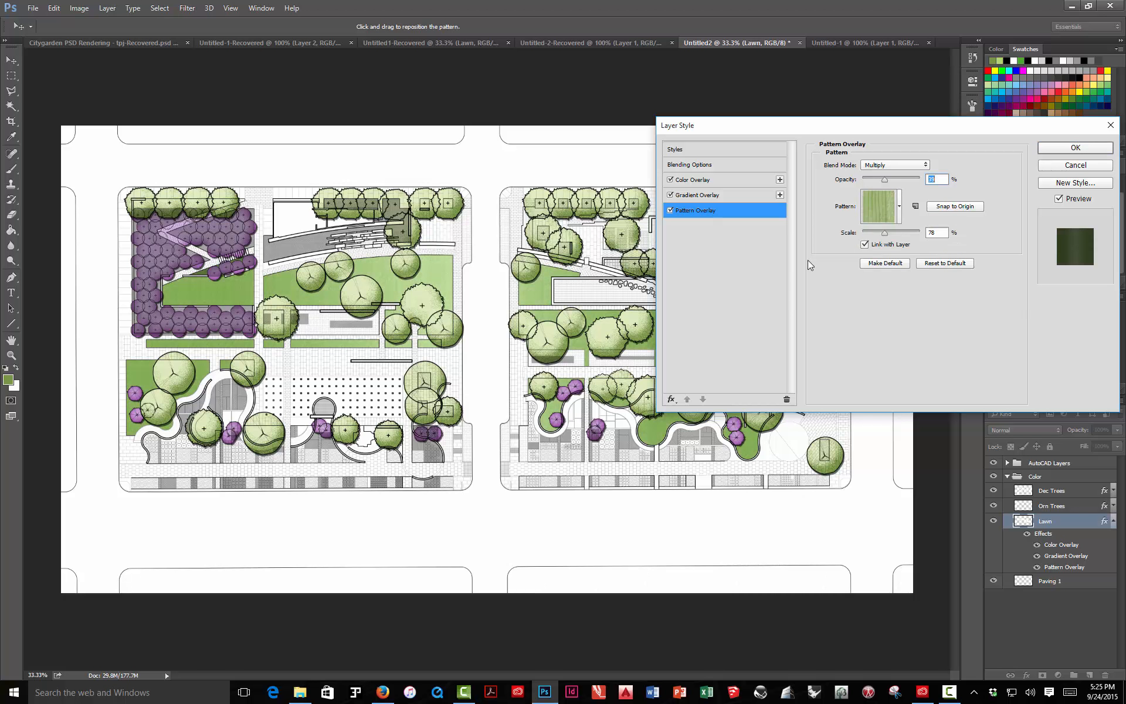
{"action": "left_click", "coordinate": [886, 234]}
{"action": "left_click", "coordinate": [896, 235]}
{"action": "key", "text": "ctrl+plus"}
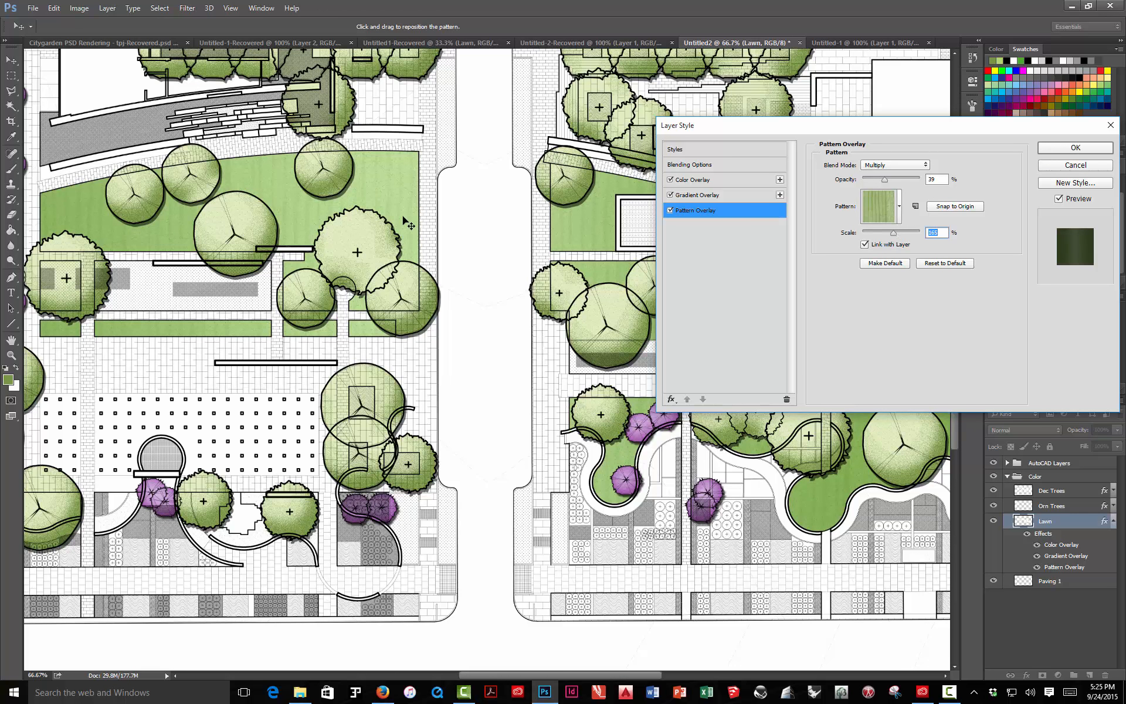
Set the Lawn layer's Pattern Overlay opacity to 61% and accept the layer style
{"action": "left_click", "coordinate": [899, 208]}
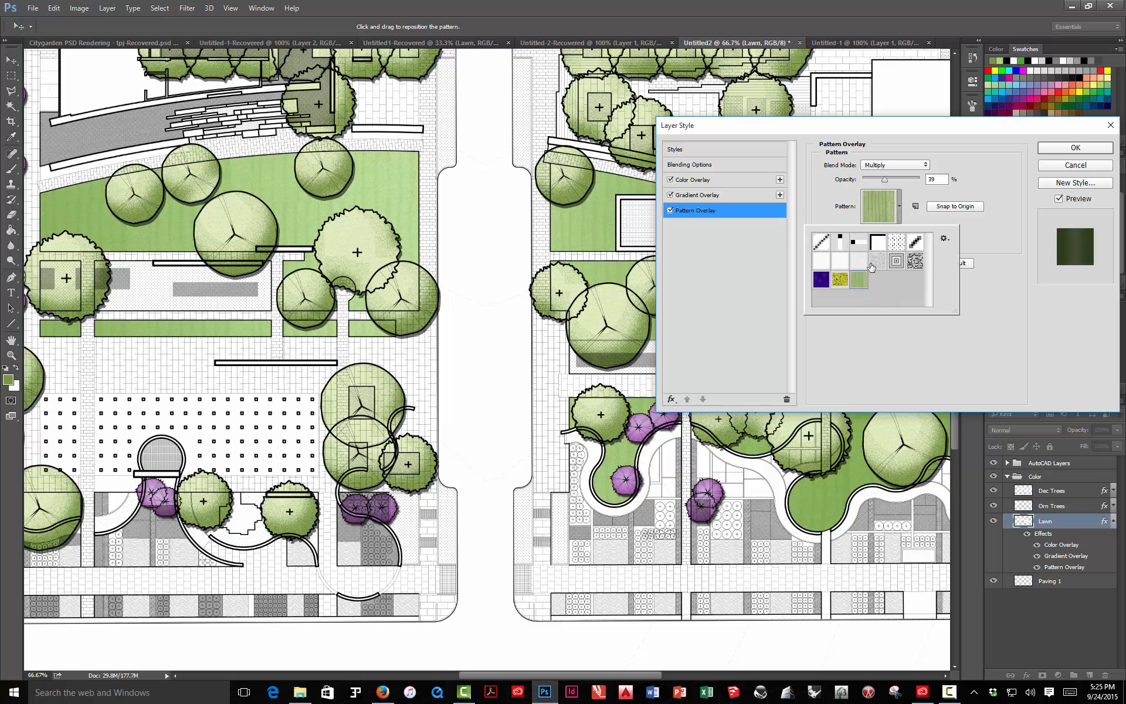
{"action": "left_click", "coordinate": [988, 148]}
{"action": "left_click_drag", "start_coordinate": [955, 124], "coordinate": [878, 107]}
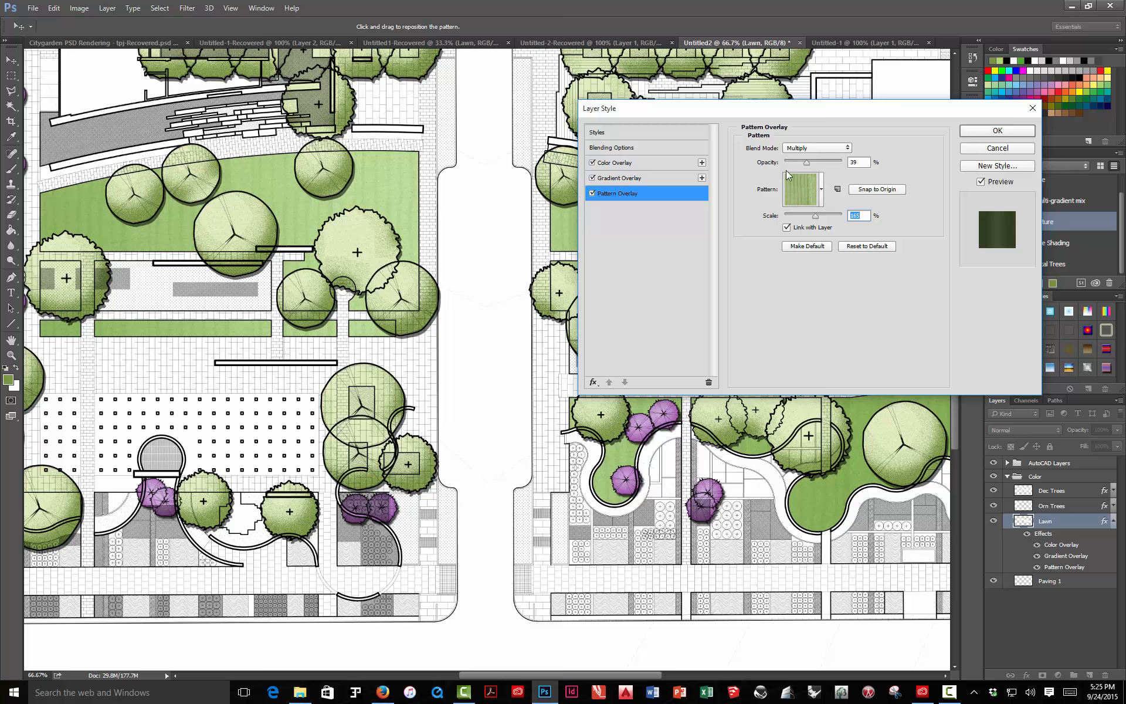
{"action": "left_click_drag", "start_coordinate": [808, 161], "coordinate": [815, 162]}
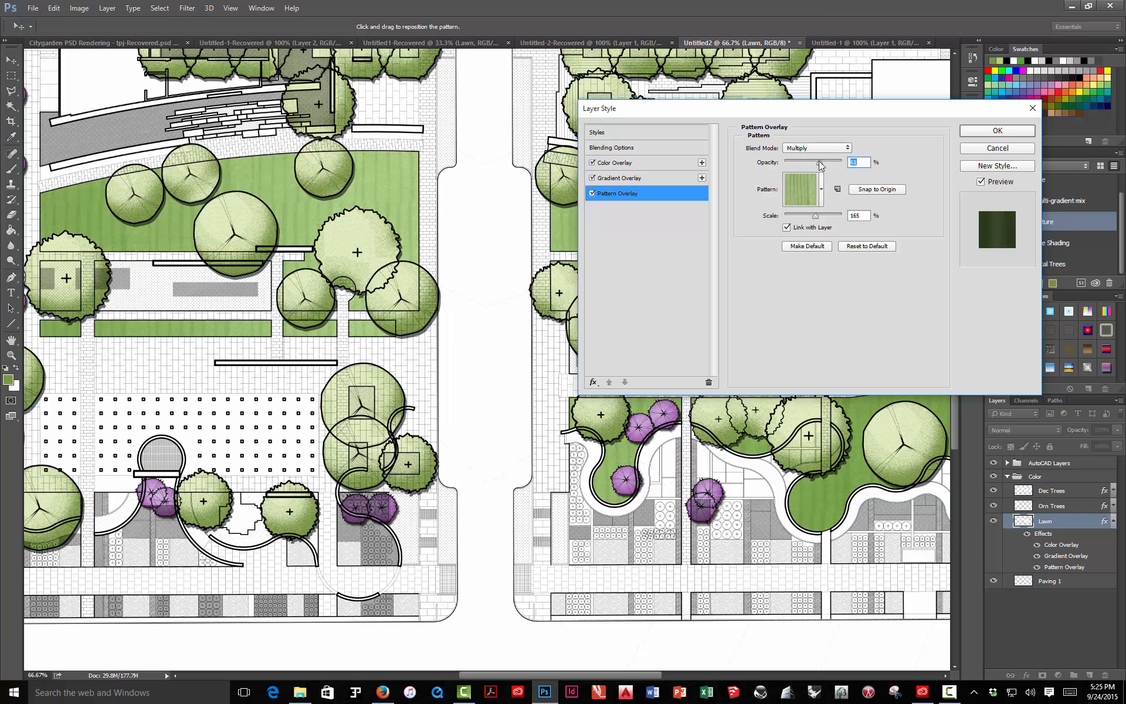
{"action": "left_click", "coordinate": [967, 128]}
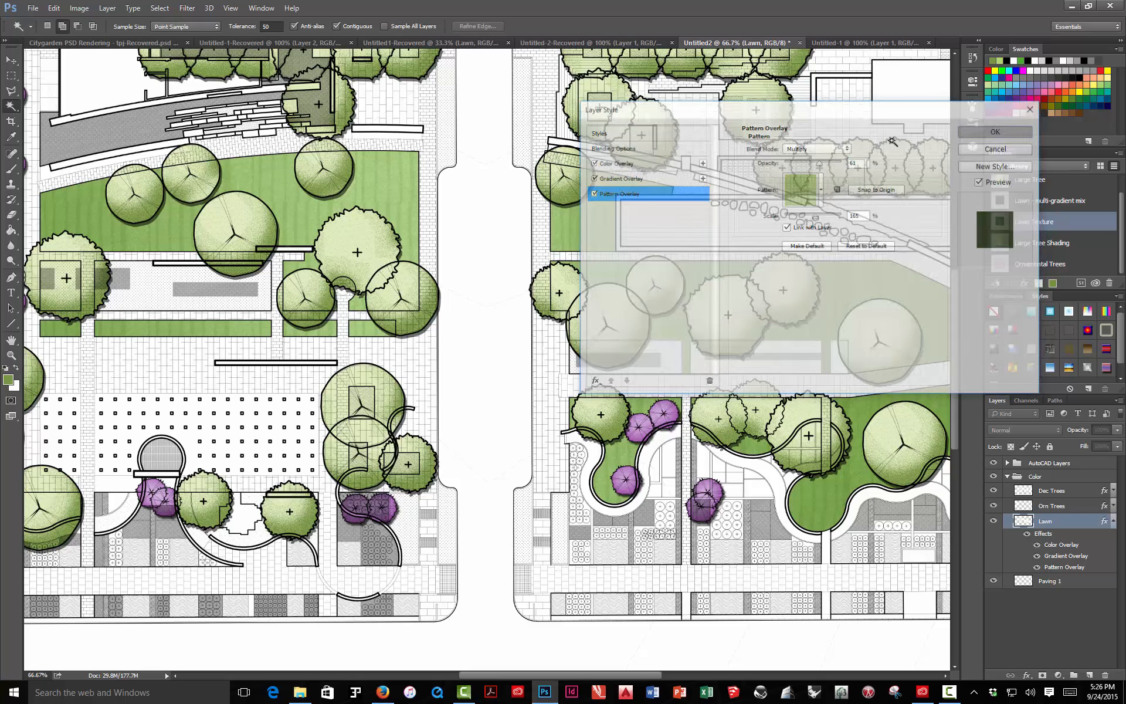
{"action": "key", "text": "ctrl+minus"}
{"action": "key", "text": "ctrl+minus"}
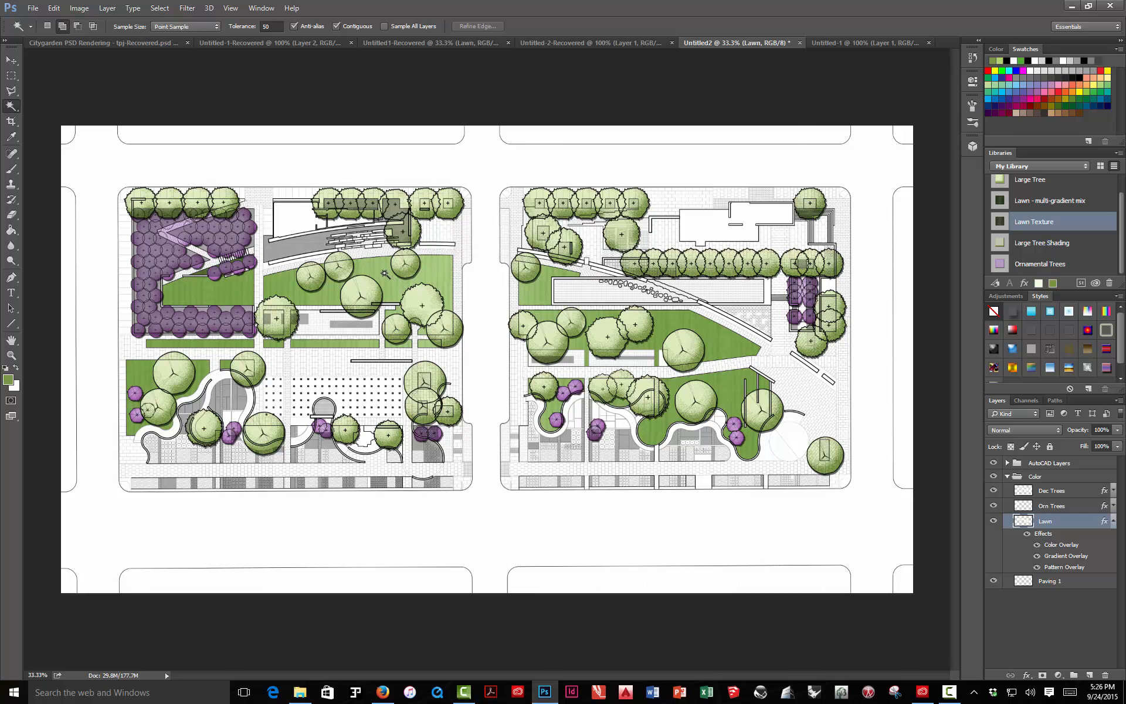
Add a new layer above Lawn and load the Lawn layer's filled areas as a selection, with the new layer active
{"action": "left_click", "coordinate": [1113, 522]}
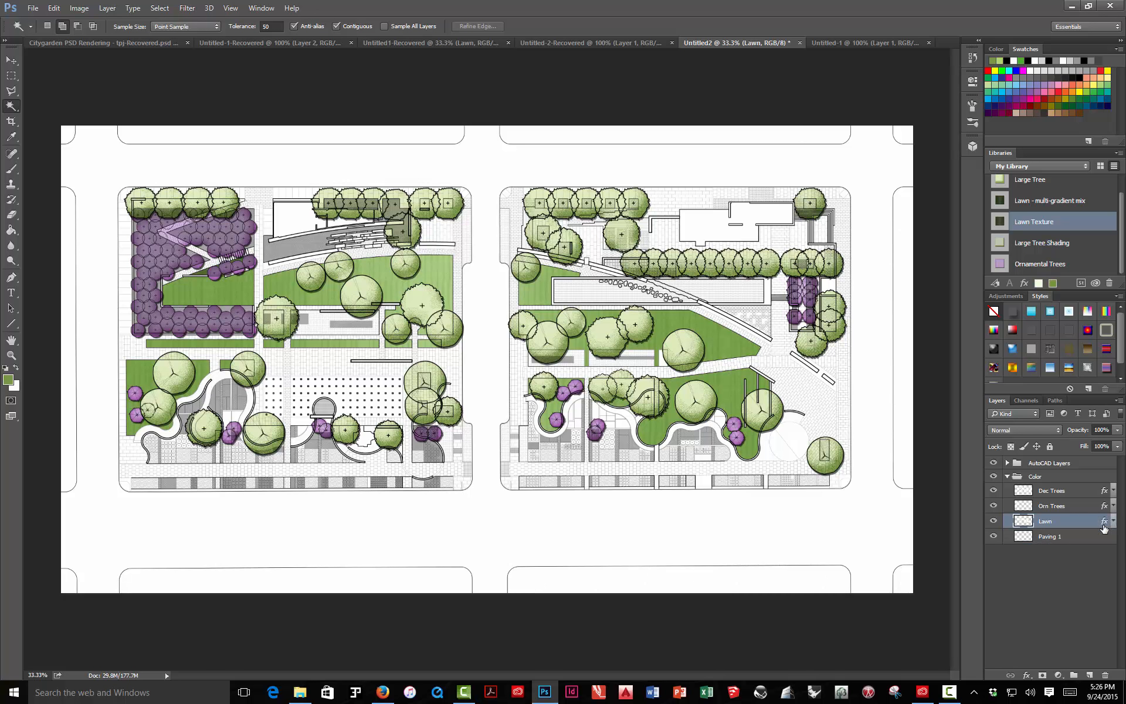
{"action": "left_click", "coordinate": [1089, 675]}
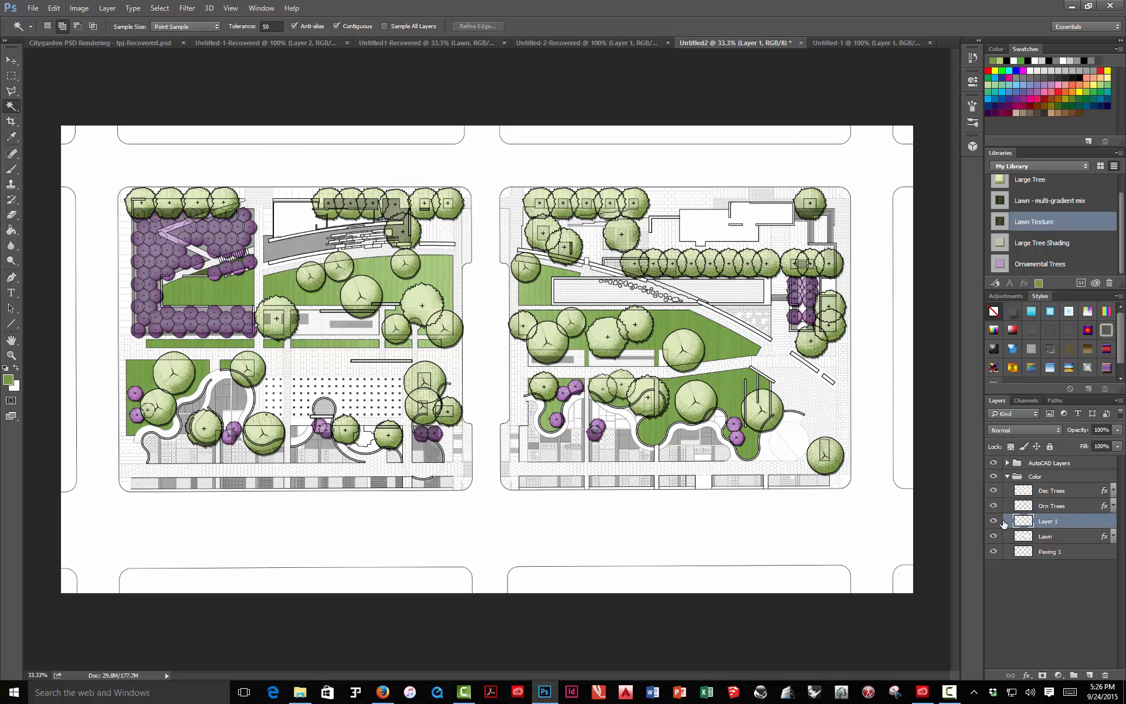
{"action": "left_click", "coordinate": [1028, 538]}
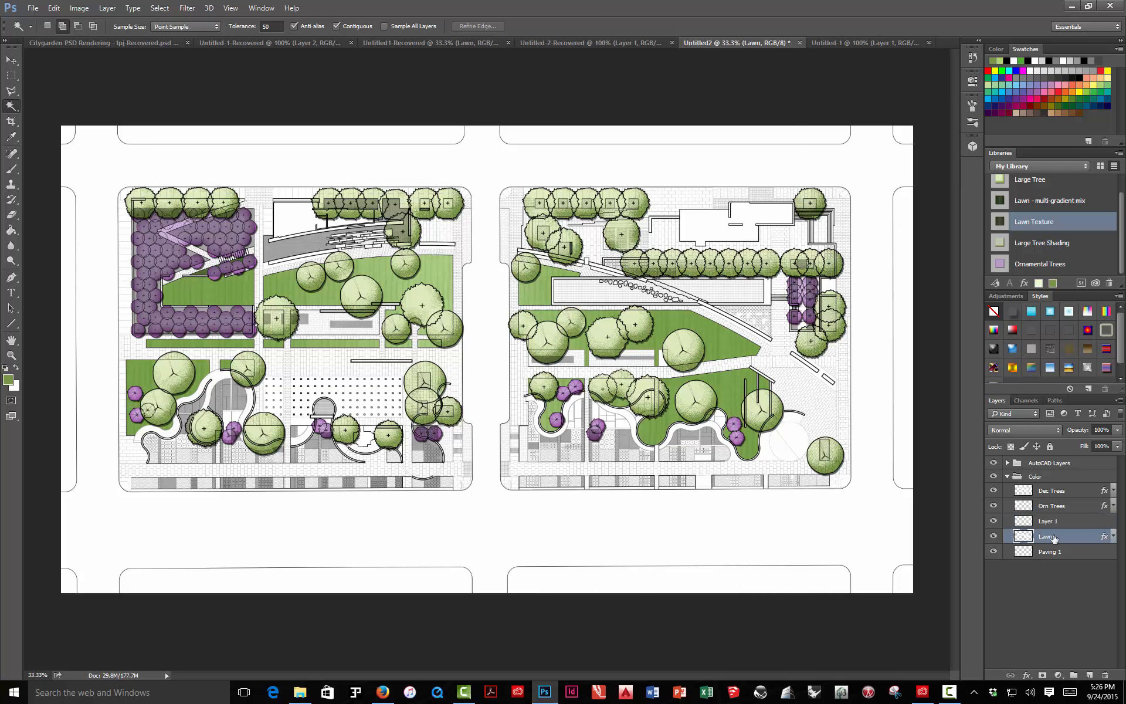
{"action": "left_click", "coordinate": [1023, 535], "text": "ctrl"}
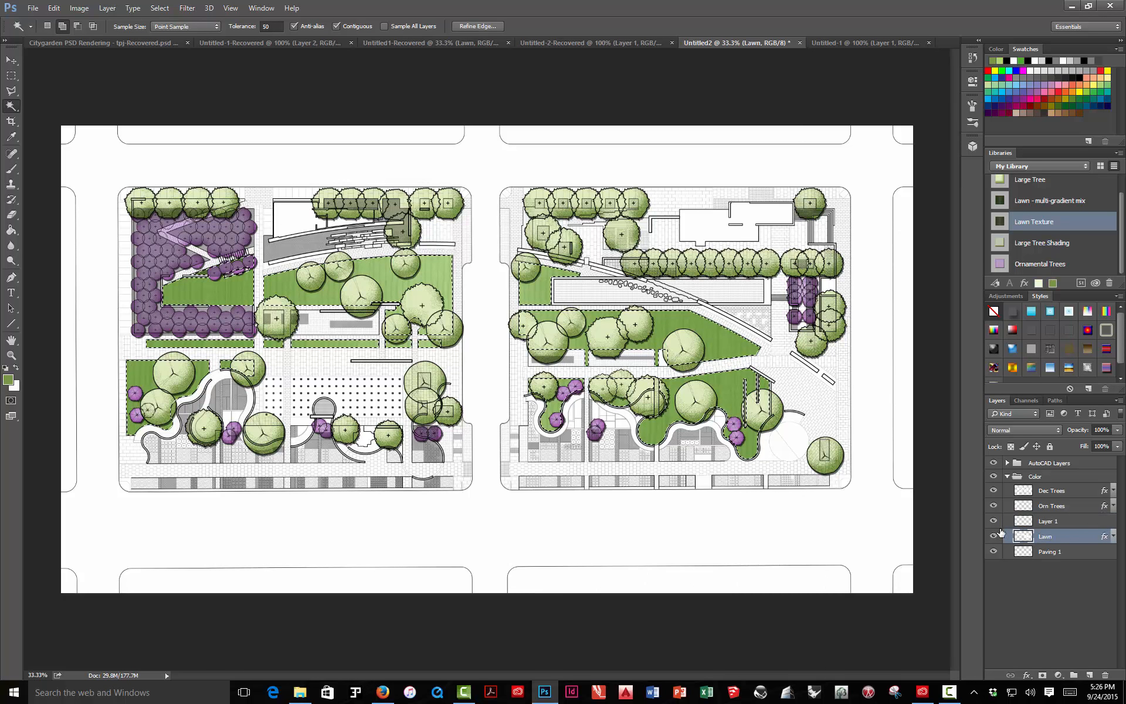
{"action": "left_click", "coordinate": [1044, 522]}
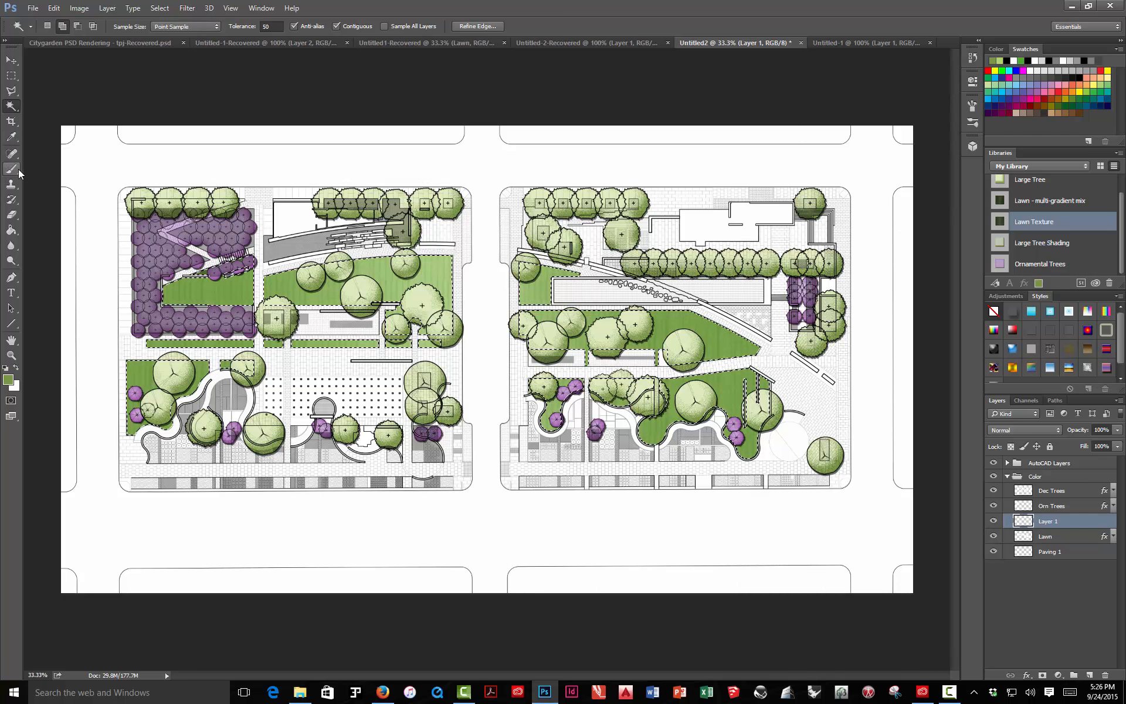
Fill the lawn selection on Layer 1 with the pale green foreground colour #deeec2
{"action": "left_click", "coordinate": [8, 380]}
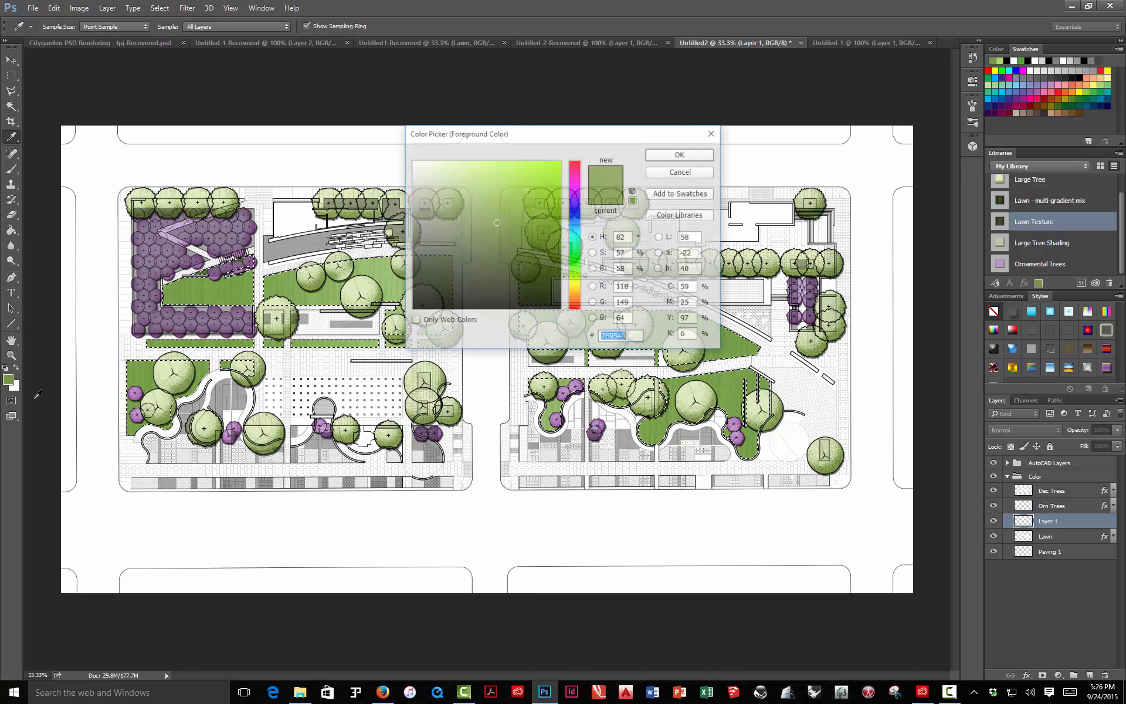
{"action": "left_click", "coordinate": [440, 170]}
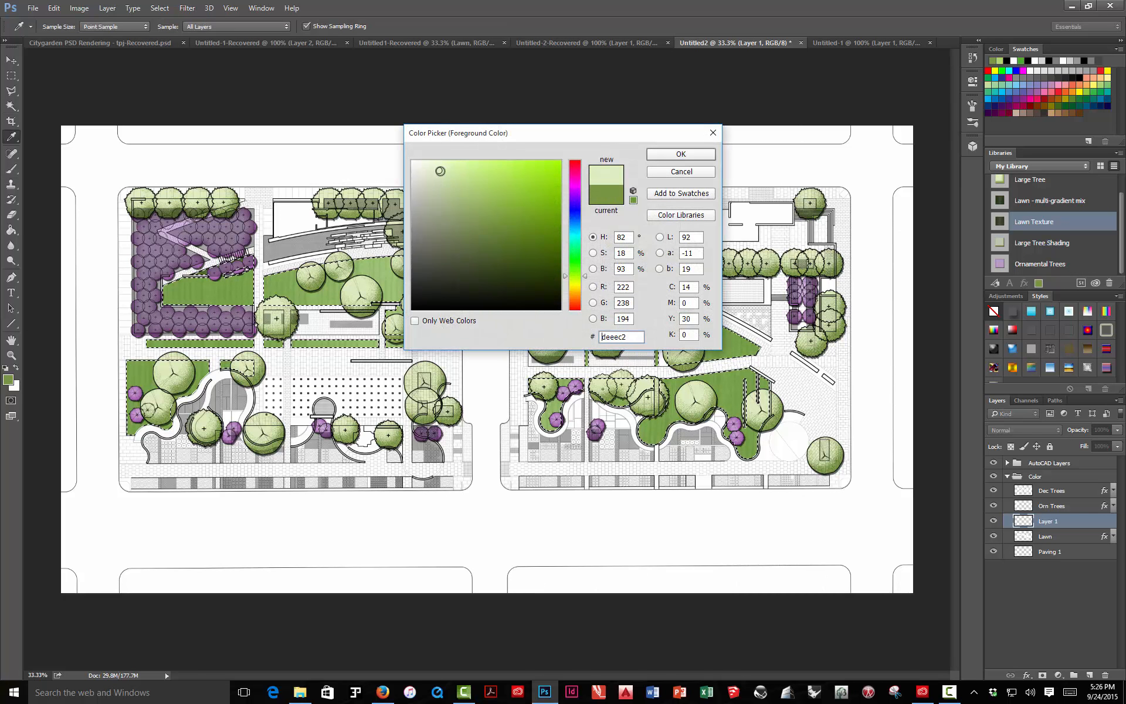
{"action": "left_click", "coordinate": [677, 152]}
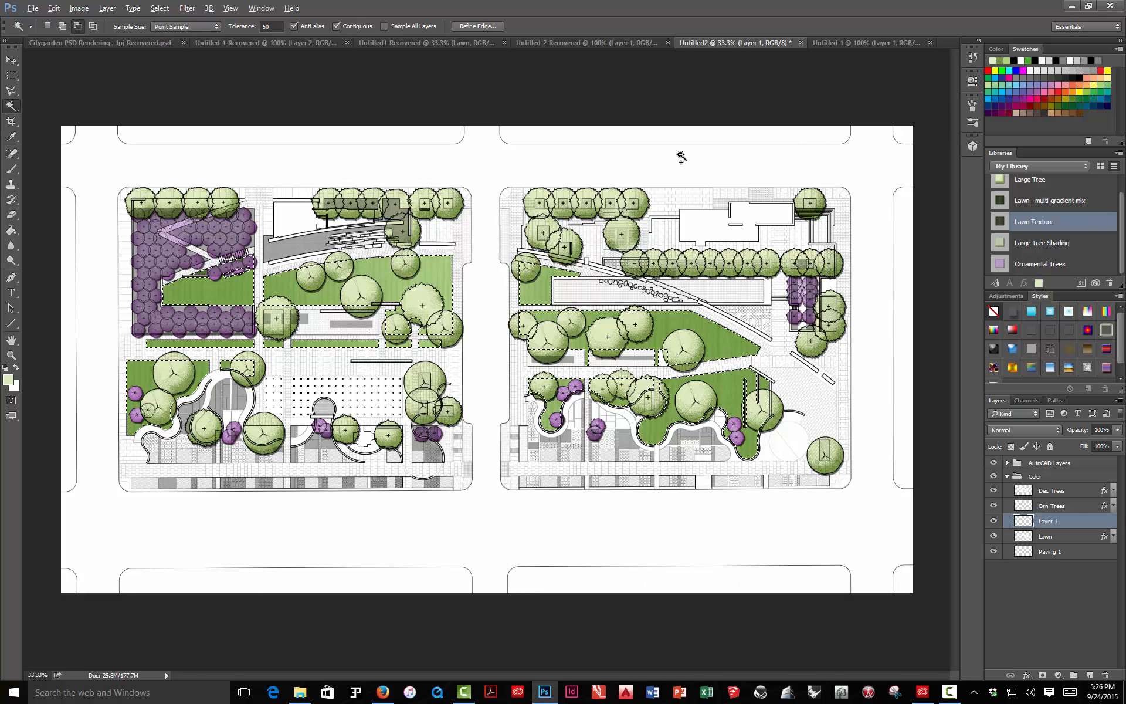
{"action": "key", "text": "alt+BackSpace"}
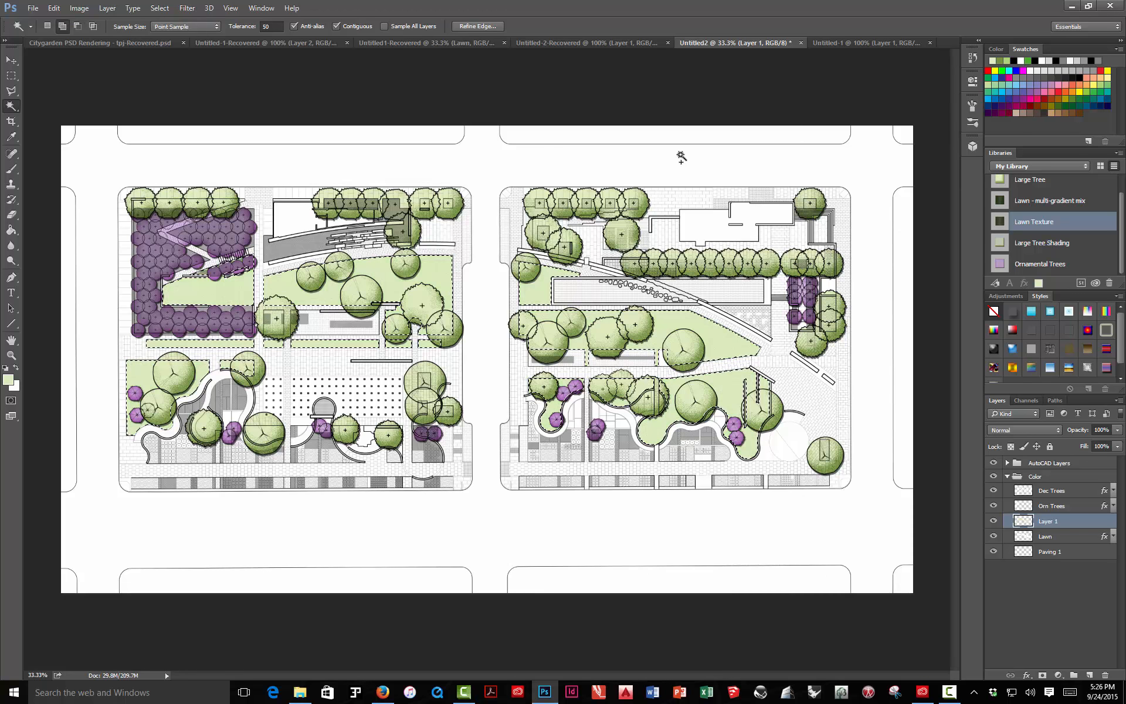
Choose a darker green foreground and paint it across the selected lawns with the Prismacolor lawn wash brush at 283 px
{"action": "left_click", "coordinate": [8, 379]}
{"action": "left_click_drag", "start_coordinate": [515, 236], "coordinate": [510, 222]}
{"action": "left_click", "coordinate": [680, 153]}
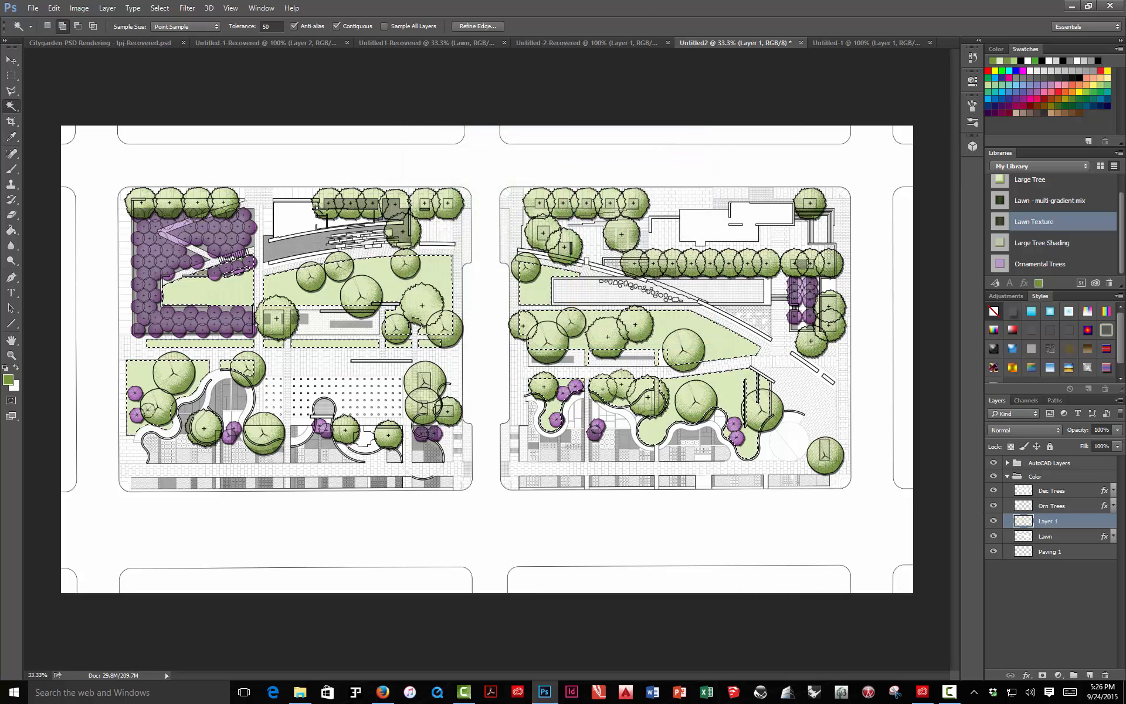
{"action": "key", "text": "b"}
{"action": "right_click", "coordinate": [480, 207]}
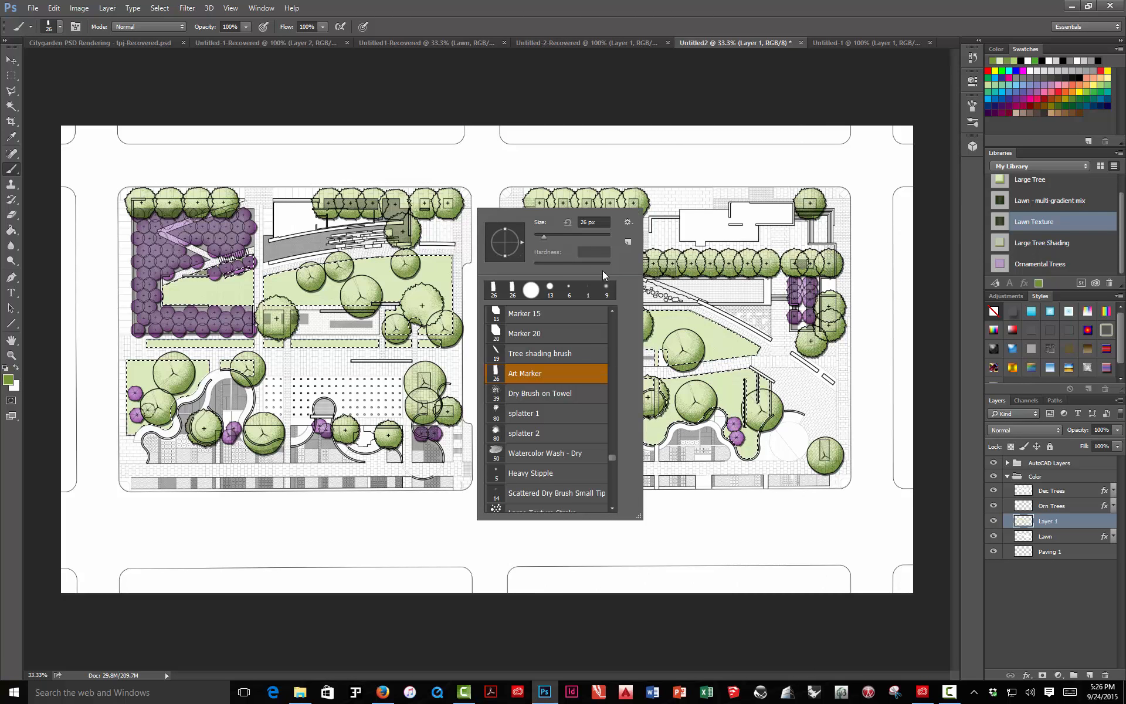
{"action": "left_click_drag", "start_coordinate": [612, 455], "coordinate": [611, 472]}
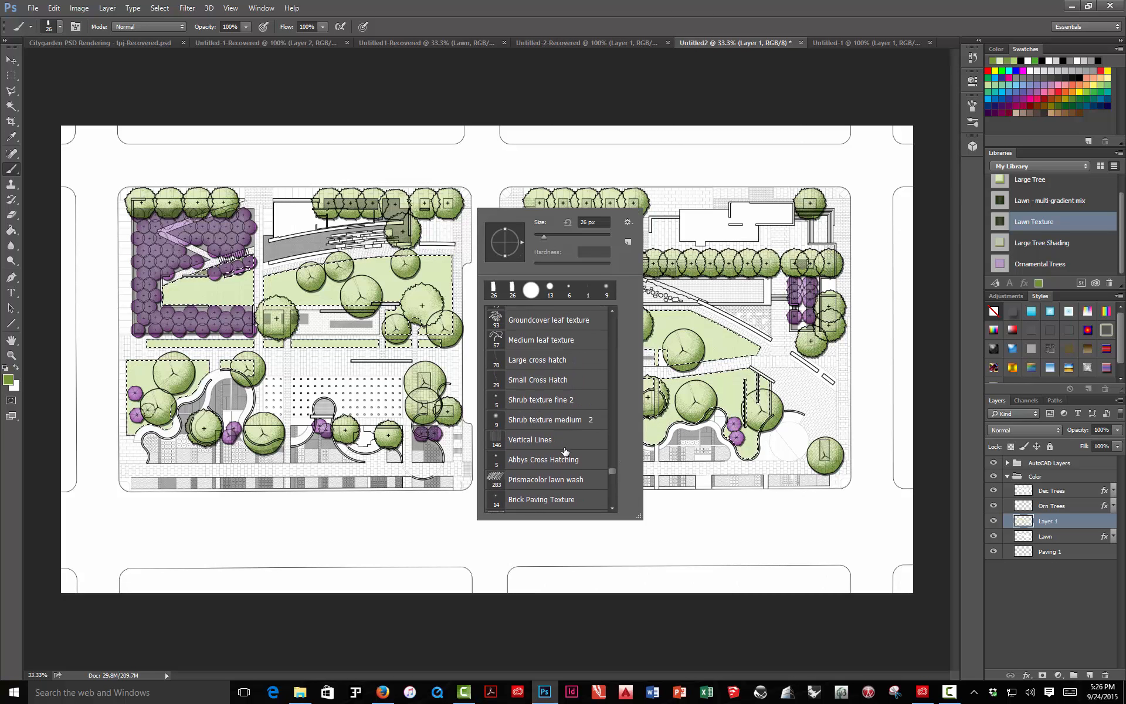
{"action": "double_click", "coordinate": [544, 480]}
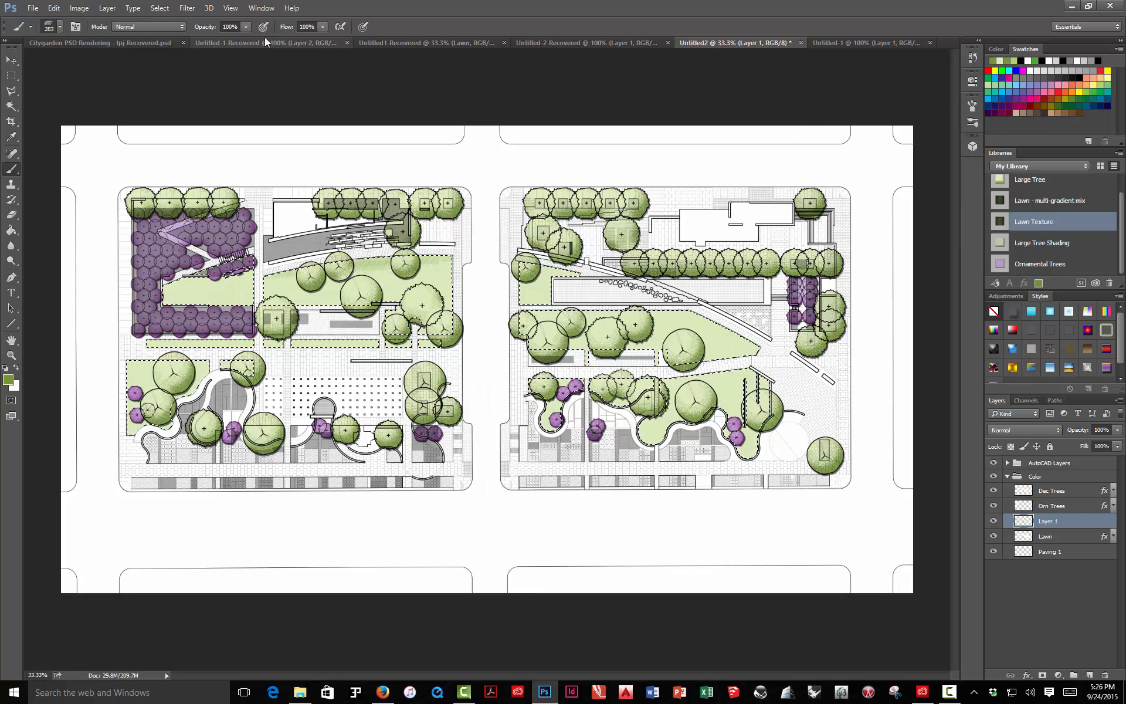
{"action": "mouse_move", "coordinate": [469, 270]}
{"action": "left_mouse_down"}
{"action": "mouse_move", "coordinate": [293, 286]}
{"action": "mouse_move", "coordinate": [320, 271]}
{"action": "left_mouse_up"}
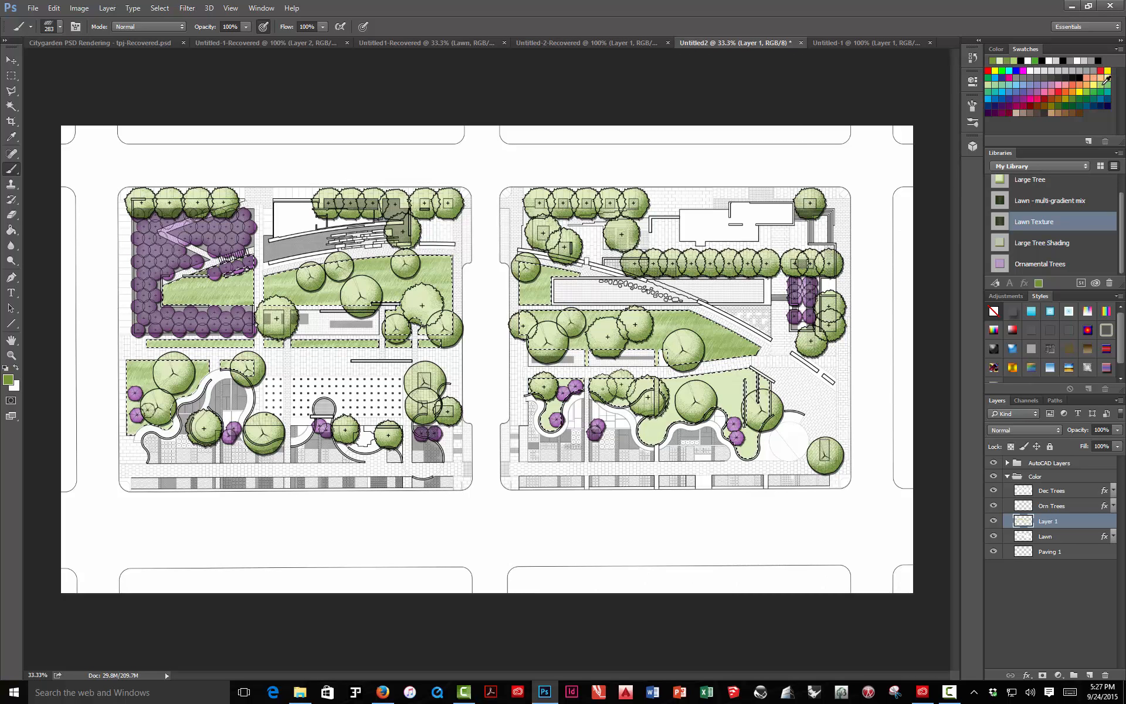
Choose a very pale lavender-blue foreground and brush it lightly over the selected lawns with the same lawn wash brush
{"action": "left_click", "coordinate": [1036, 79]}
{"action": "left_click", "coordinate": [8, 380]}
{"action": "left_click", "coordinate": [440, 171]}
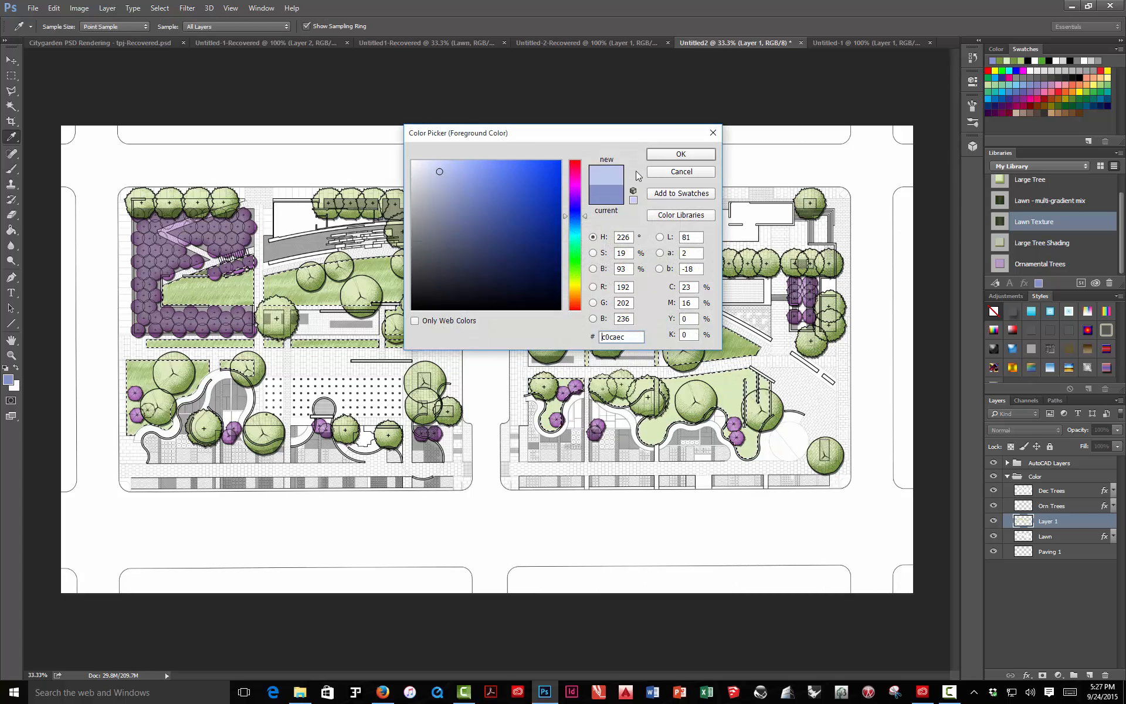
{"action": "left_click", "coordinate": [432, 165]}
{"action": "left_click", "coordinate": [675, 154]}
{"action": "key", "text": "b"}
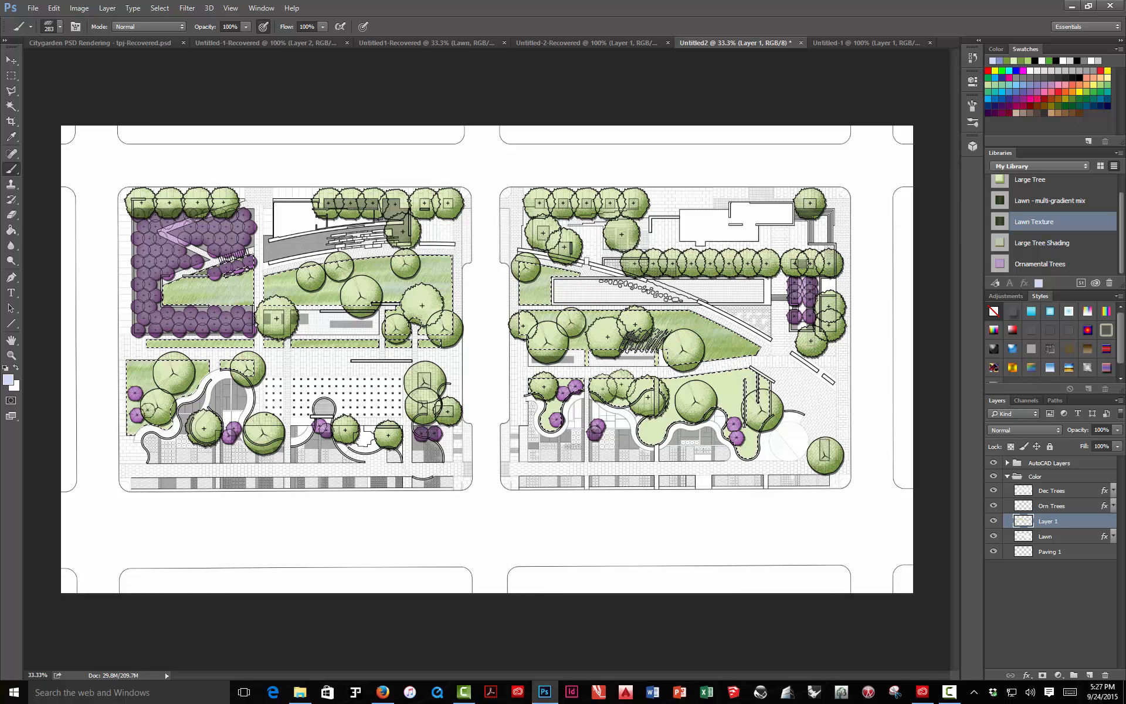
Choose a pale cream foreground colour and brush highlights over the lawns on Layer 1
{"action": "left_click", "coordinate": [1093, 80]}
{"action": "left_click", "coordinate": [8, 380]}
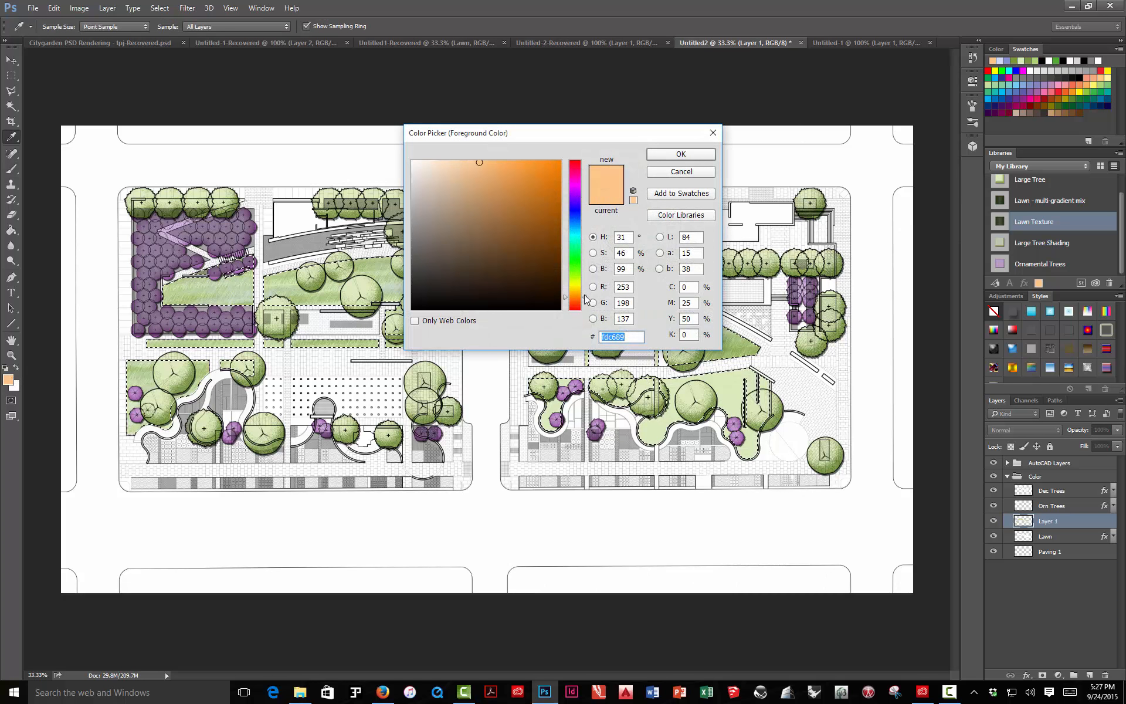
{"action": "left_click_drag", "start_coordinate": [584, 299], "coordinate": [586, 295]}
{"action": "left_click", "coordinate": [439, 169]}
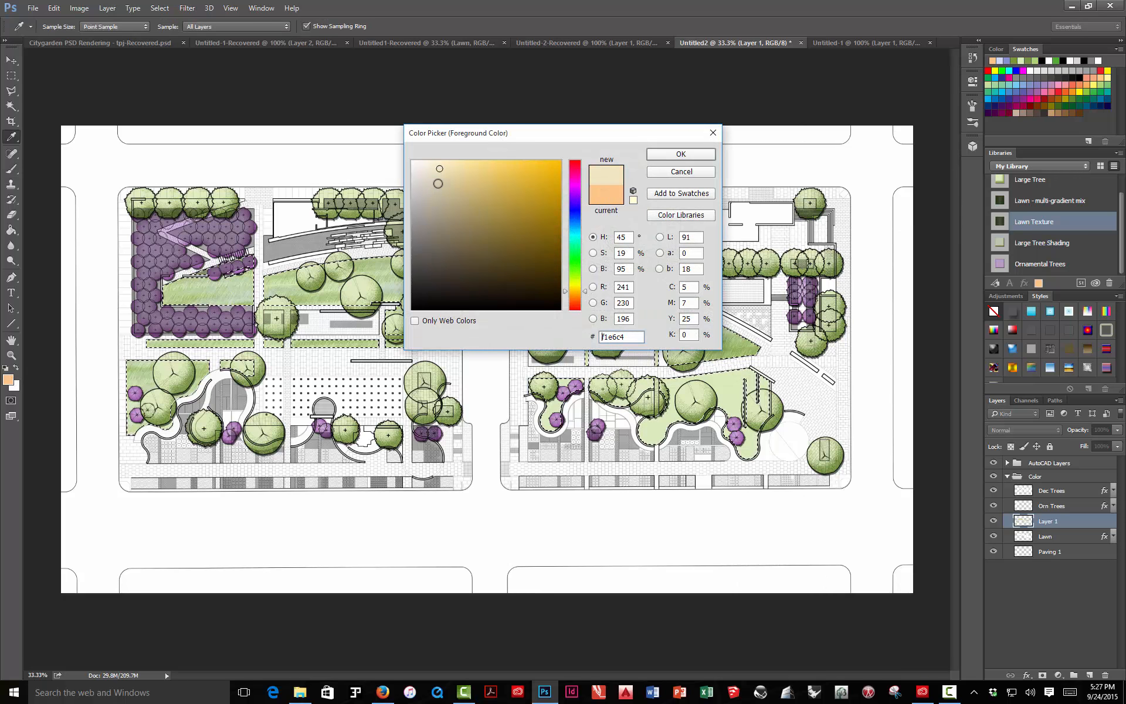
{"action": "left_click", "coordinate": [678, 155]}
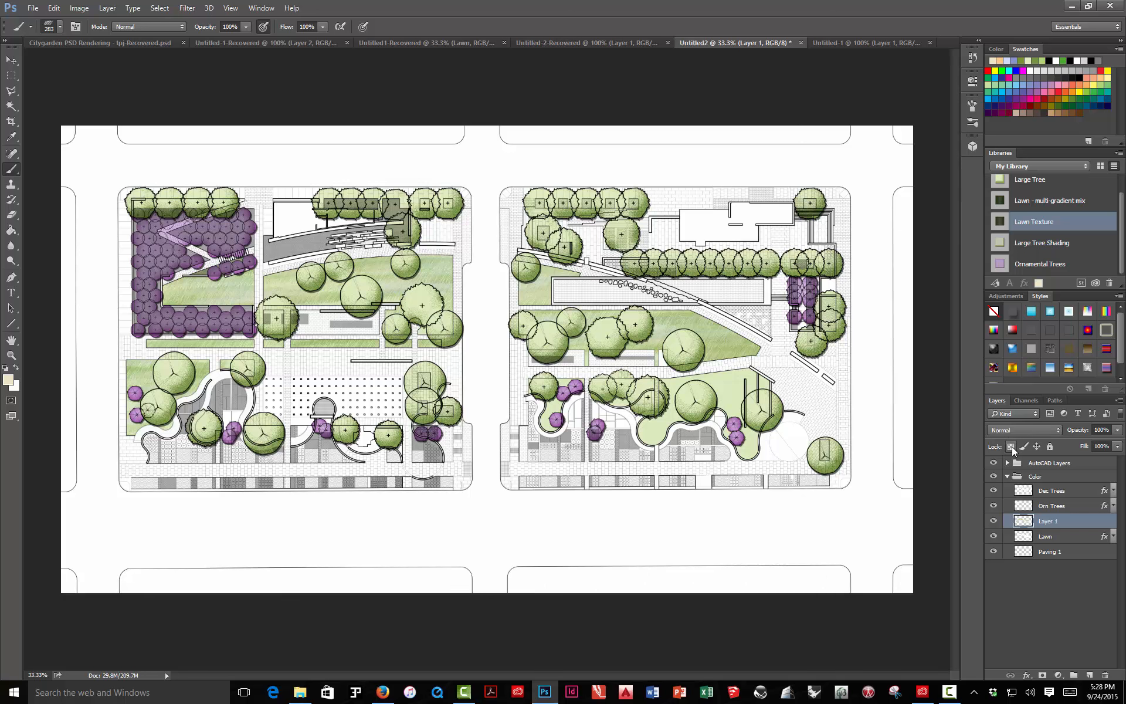
Lock Layer 1's transparent pixels and paint the cream wash over the curving lower lawns of the right-hand block
{"action": "left_click", "coordinate": [1012, 446]}
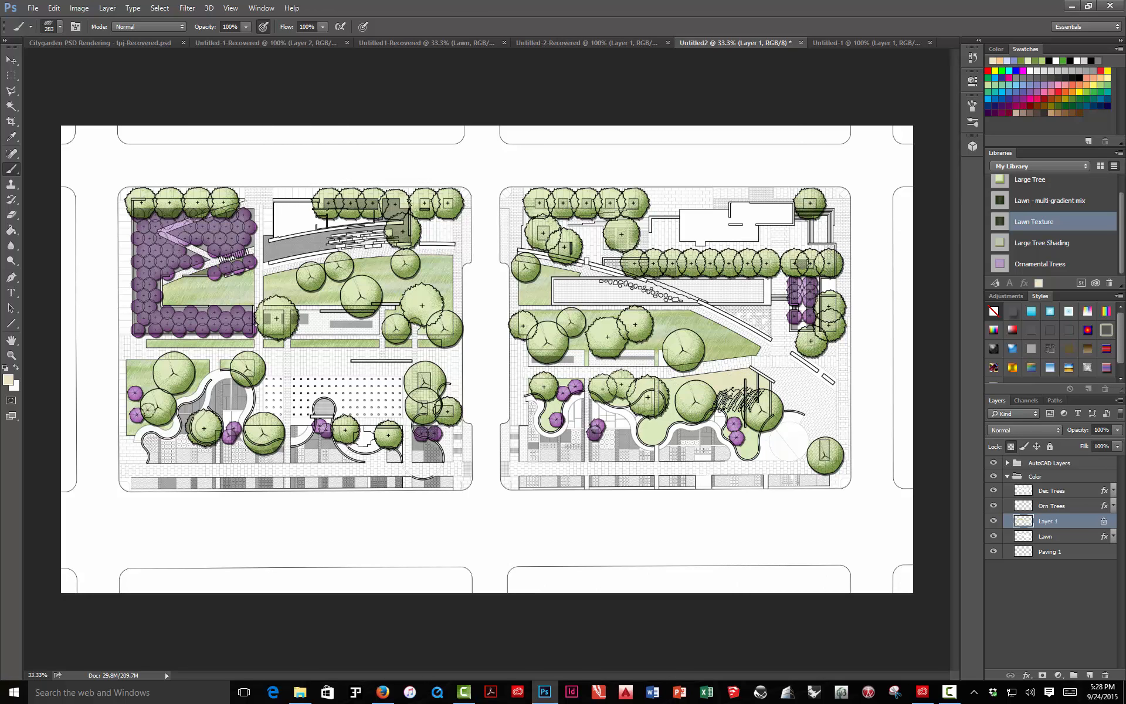
{"action": "left_click_drag", "start_coordinate": [756, 439], "coordinate": [804, 419]}
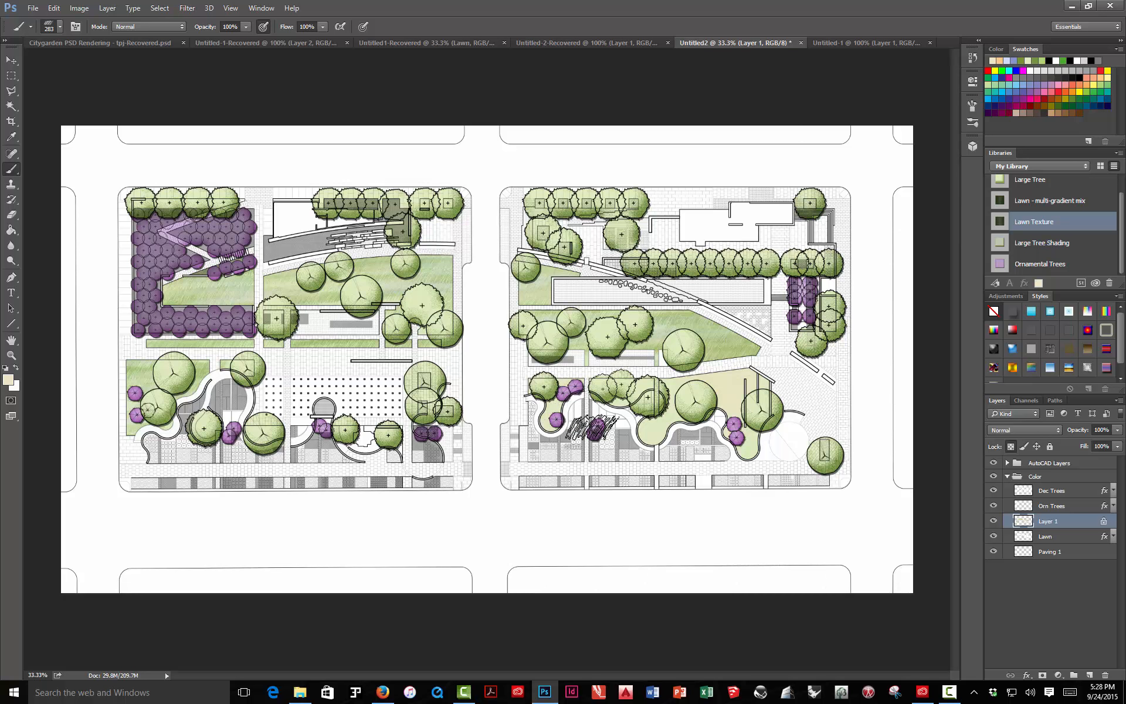
{"action": "key", "text": "ctrl+plus"}
{"action": "key", "text": "ctrl+plus"}
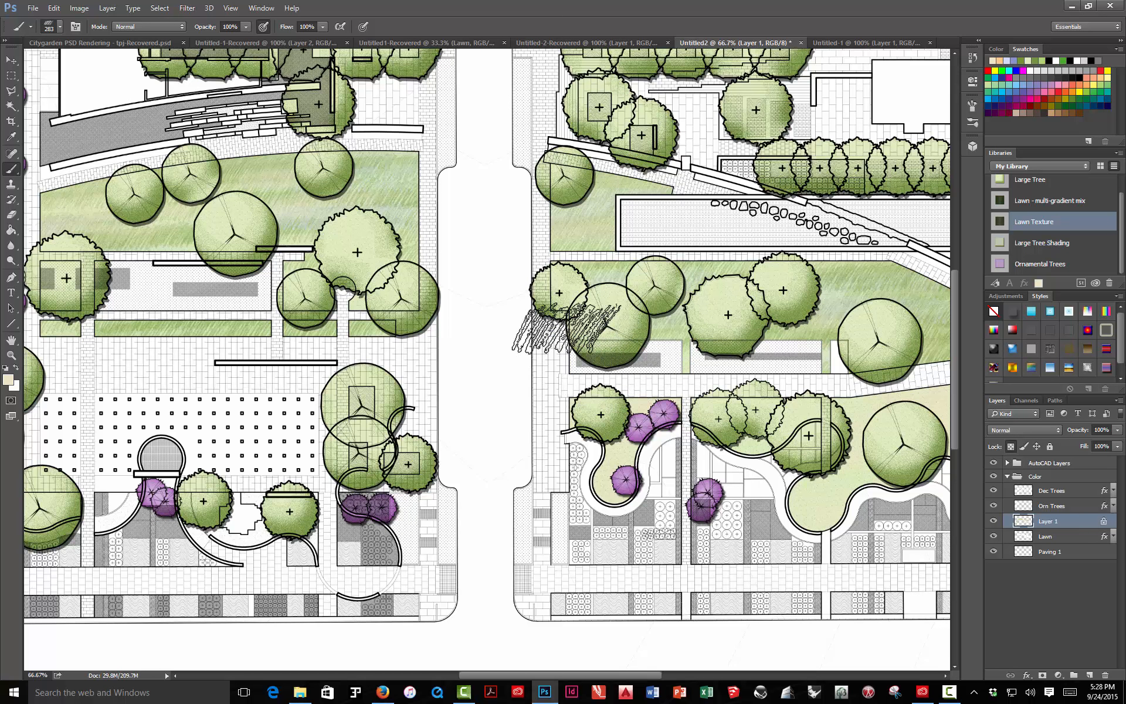
Replace the Prismacolor lawn wash brush with the 13 px round brush from the recent brushes
{"action": "right_click", "coordinate": [622, 327]}
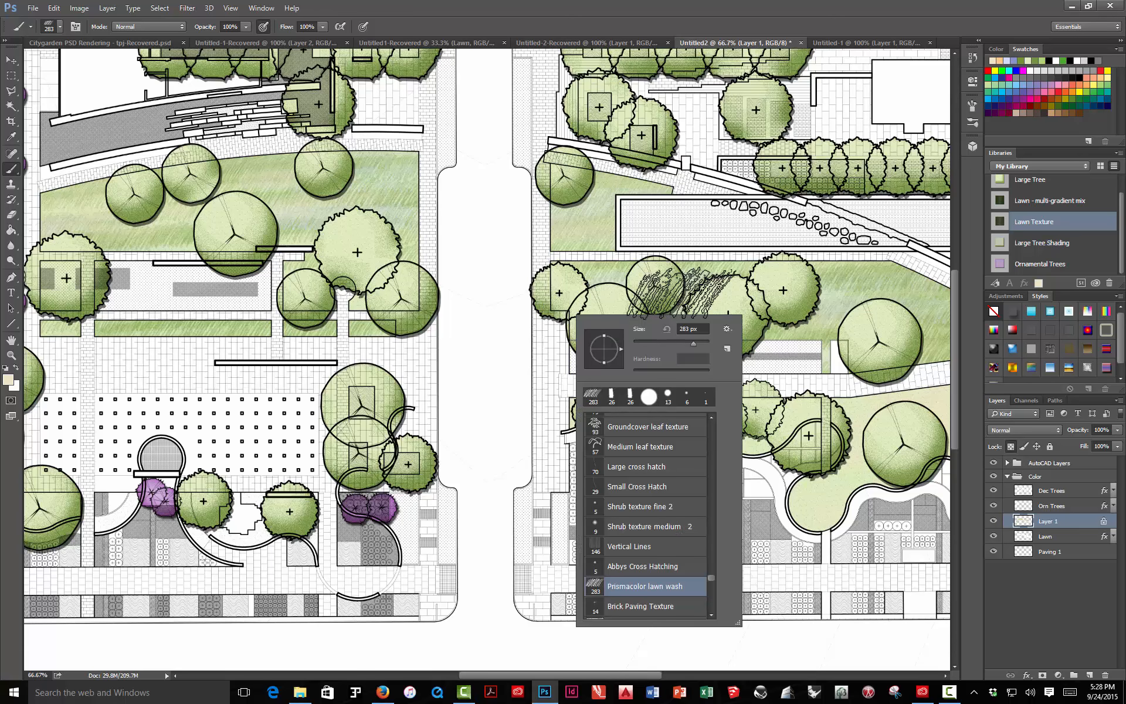
{"action": "left_click", "coordinate": [743, 31]}
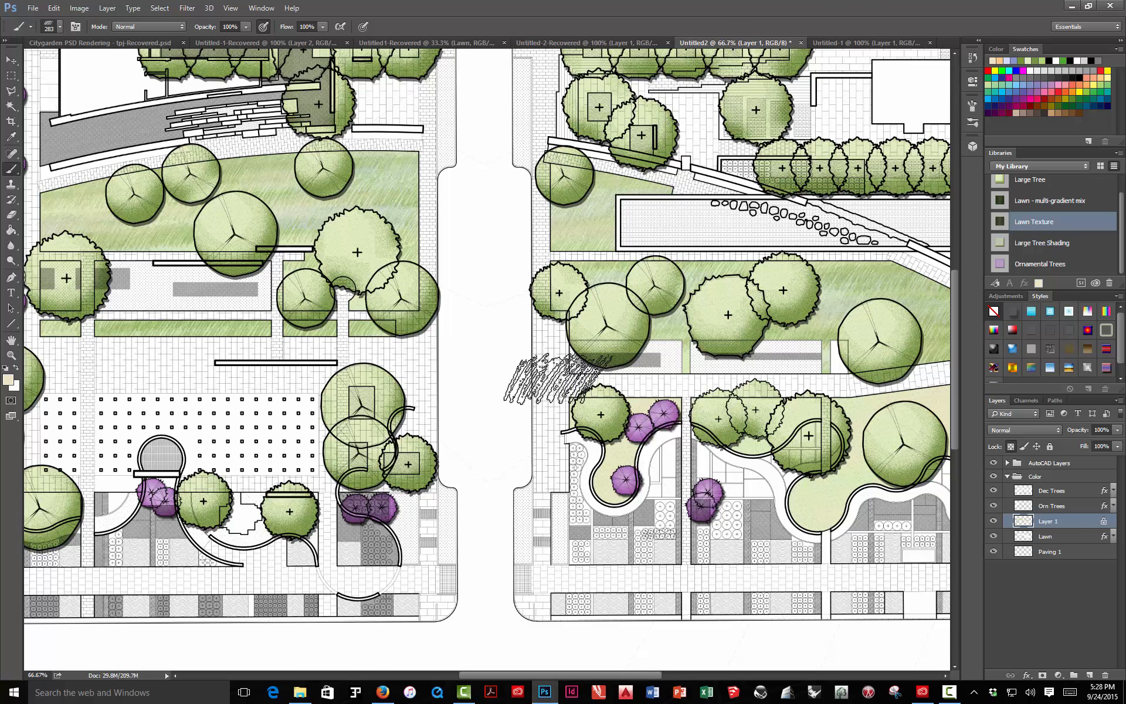
{"action": "right_click", "coordinate": [560, 373]}
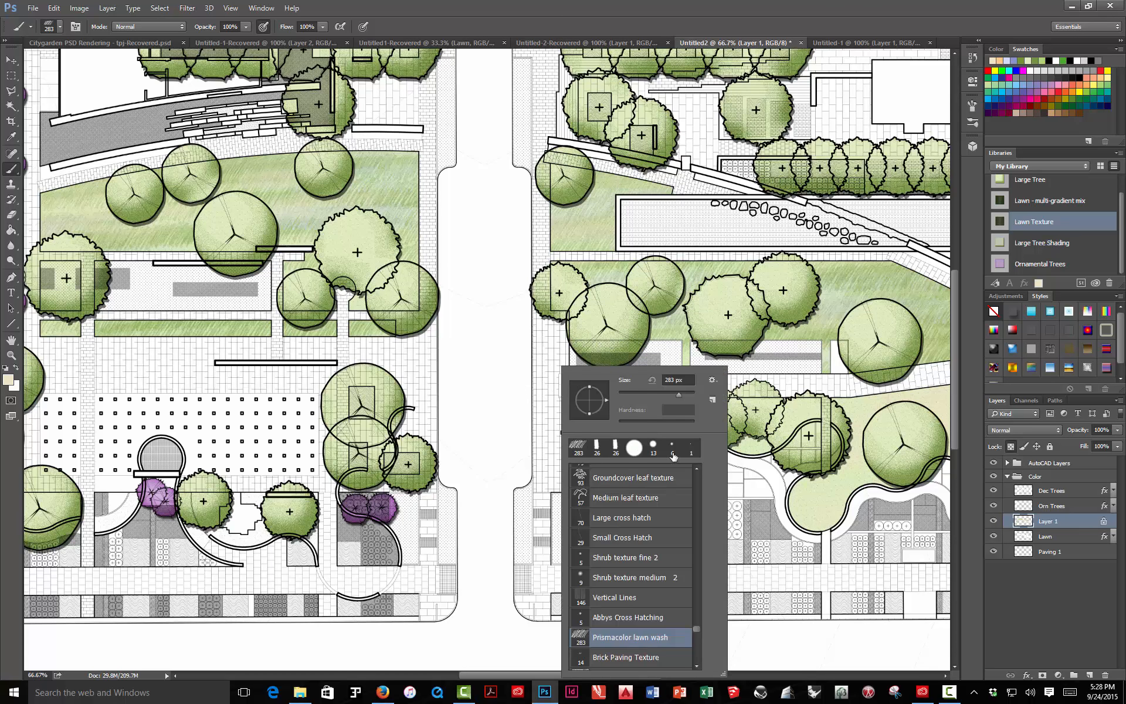
{"action": "left_click", "coordinate": [654, 447]}
{"action": "left_click", "coordinate": [729, 39]}
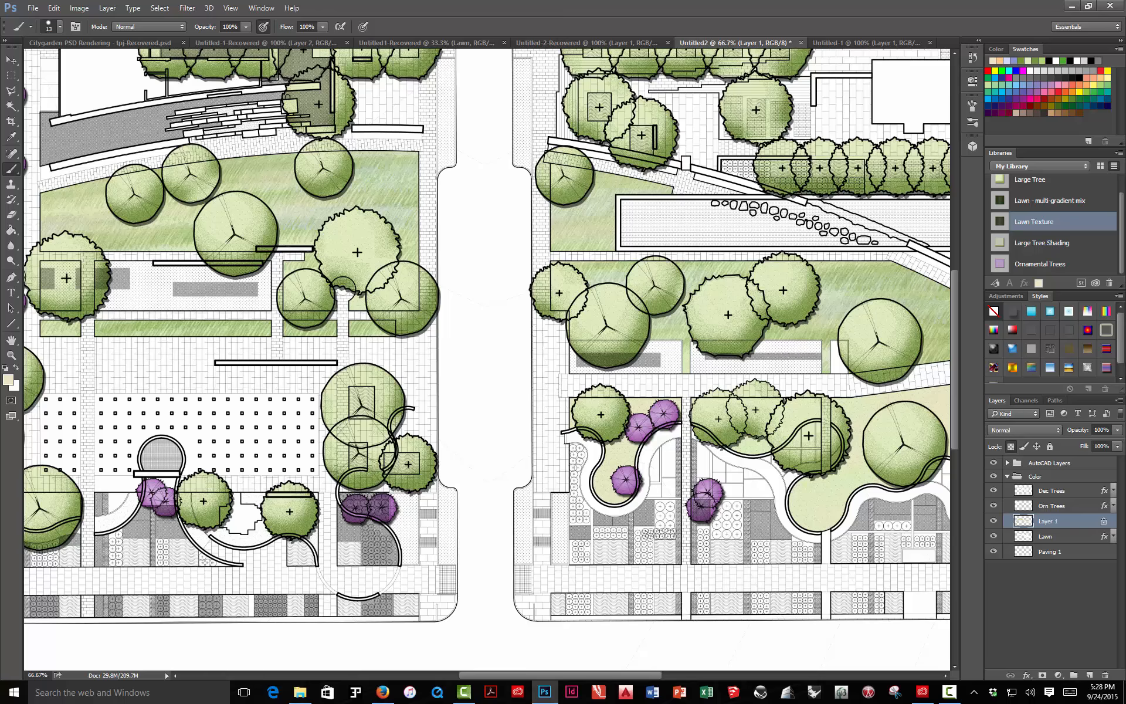
Switch to the finished Citygarden PSD Rendering document and examine how its trees, lawns and plantings are coloured across both blocks
{"action": "left_click", "coordinate": [150, 43]}
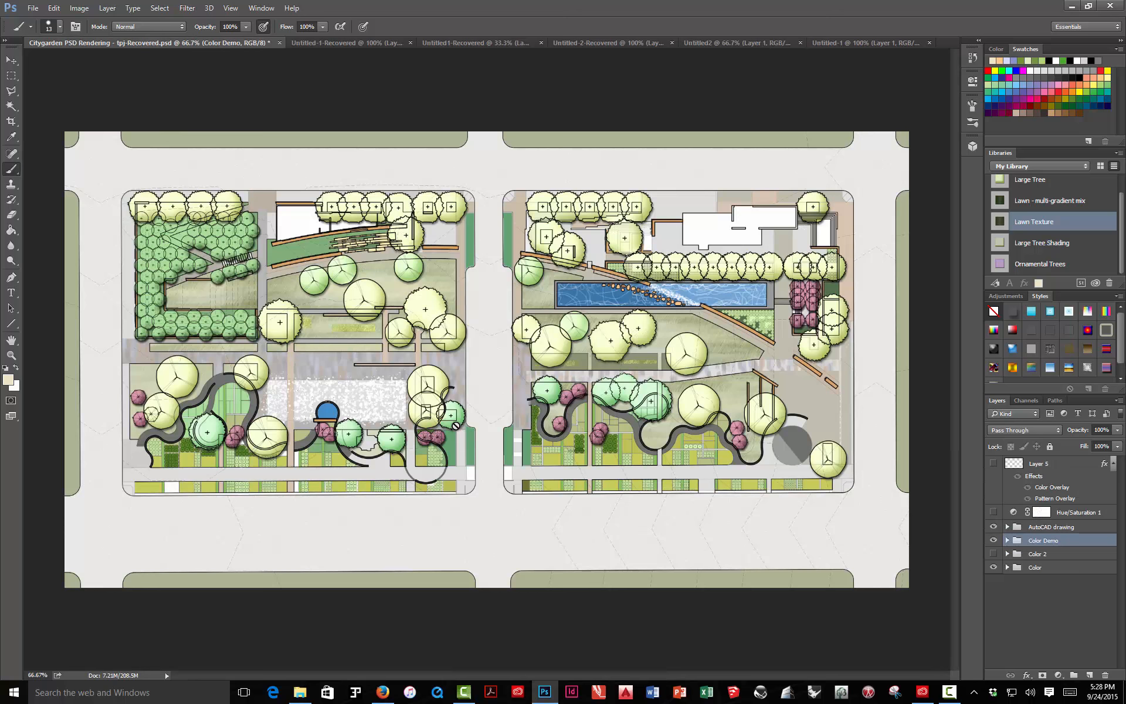
{"action": "key", "text": "ctrl+plus"}
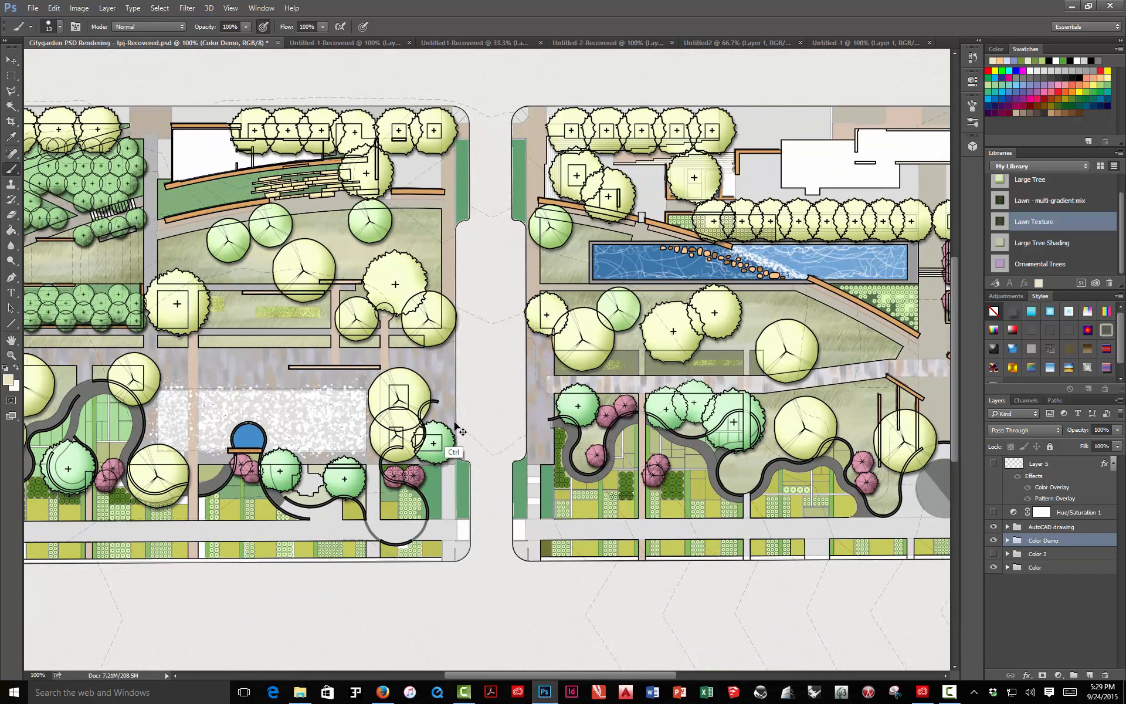
{"action": "scroll", "coordinate": [413, 387], "scroll_direction": "left", "scroll_amount": 5}
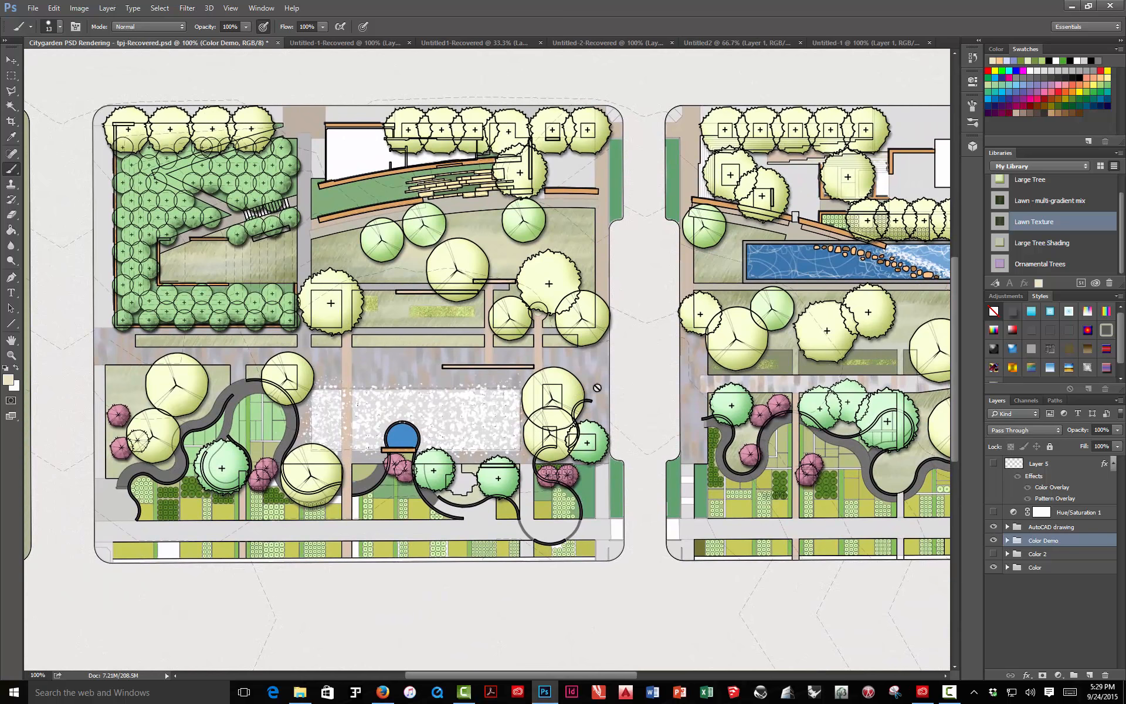
{"action": "left_click_drag", "start_coordinate": [765, 357], "coordinate": [382, 427]}
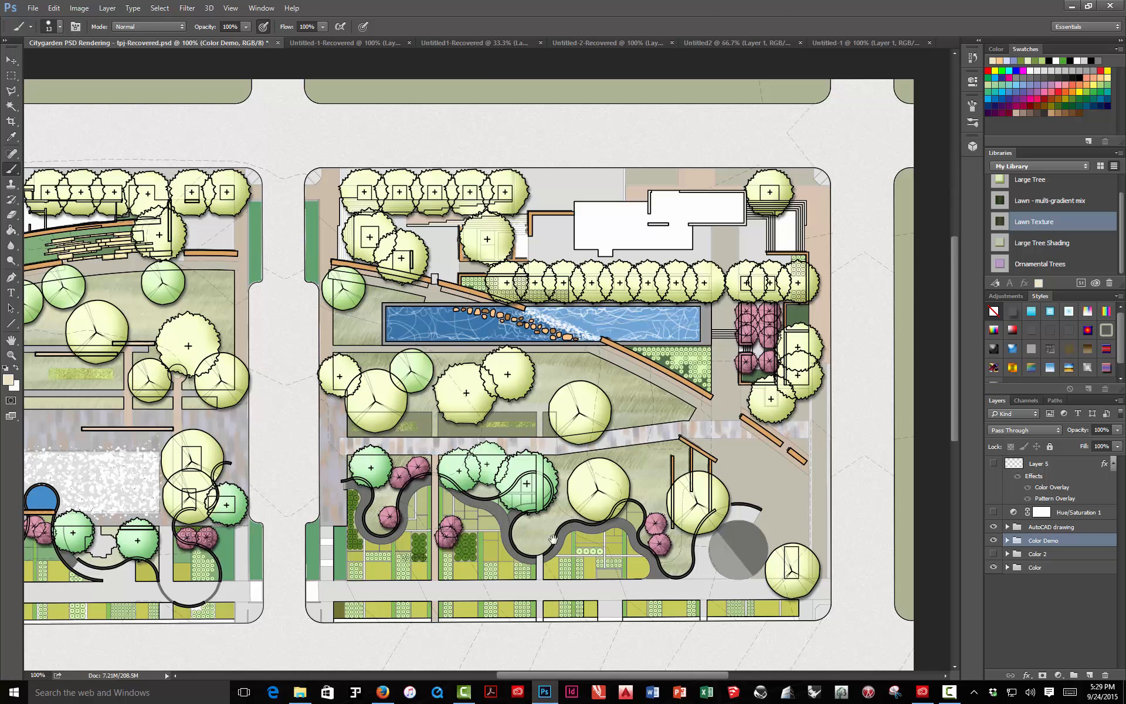
{"action": "mouse_move", "coordinate": [553, 538]}
{"action": "left_mouse_down"}
{"action": "mouse_move", "coordinate": [570, 421]}
{"action": "mouse_move", "coordinate": [565, 447]}
{"action": "left_mouse_up"}
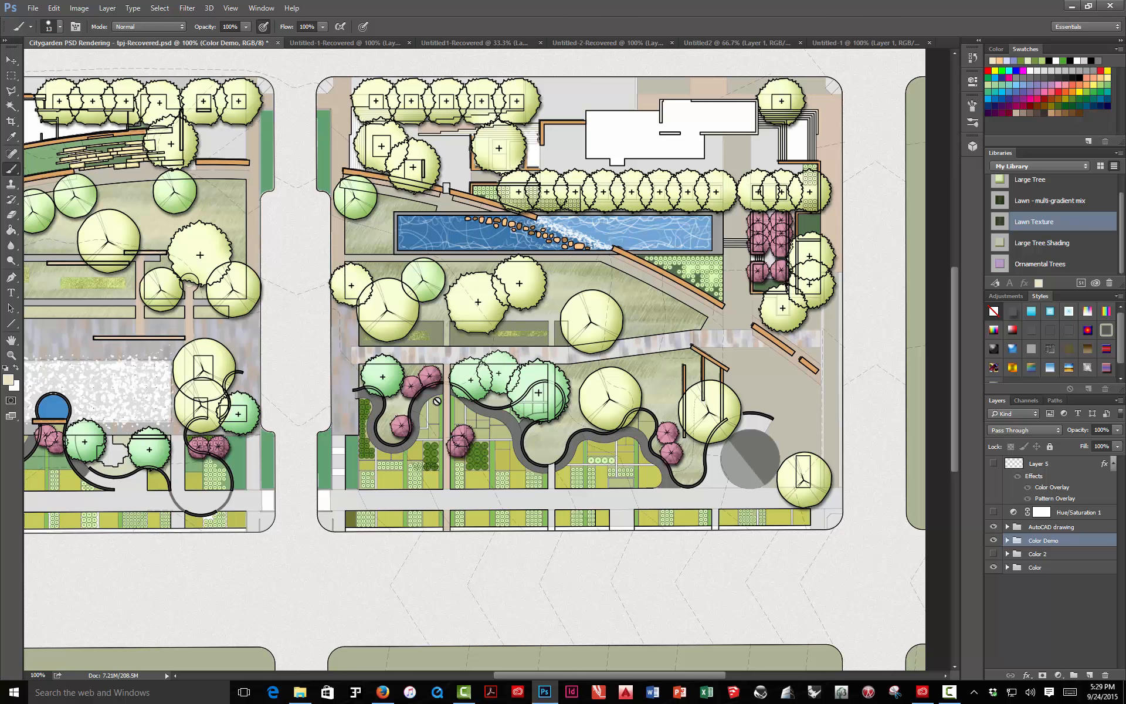
{"action": "left_click_drag", "start_coordinate": [589, 381], "coordinate": [780, 390]}
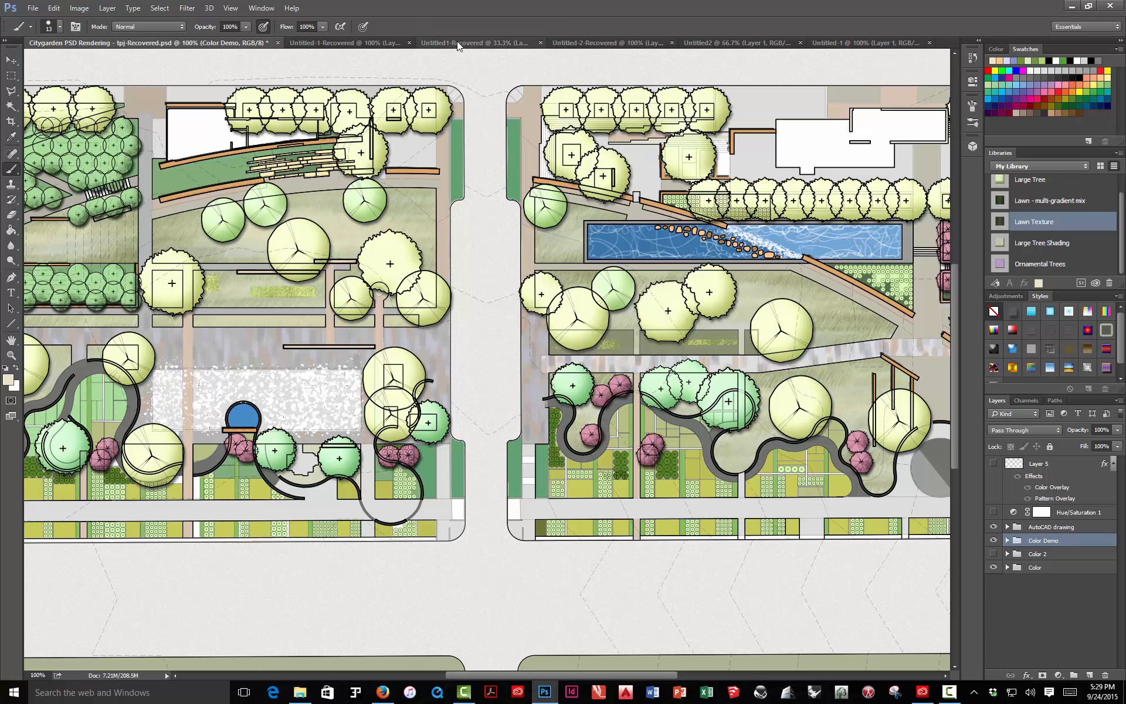
Return to the Untitled2 plan and, on the Dec Trees layer, lasso the three small trees on the left block's upper lawn
{"action": "left_click", "coordinate": [730, 44]}
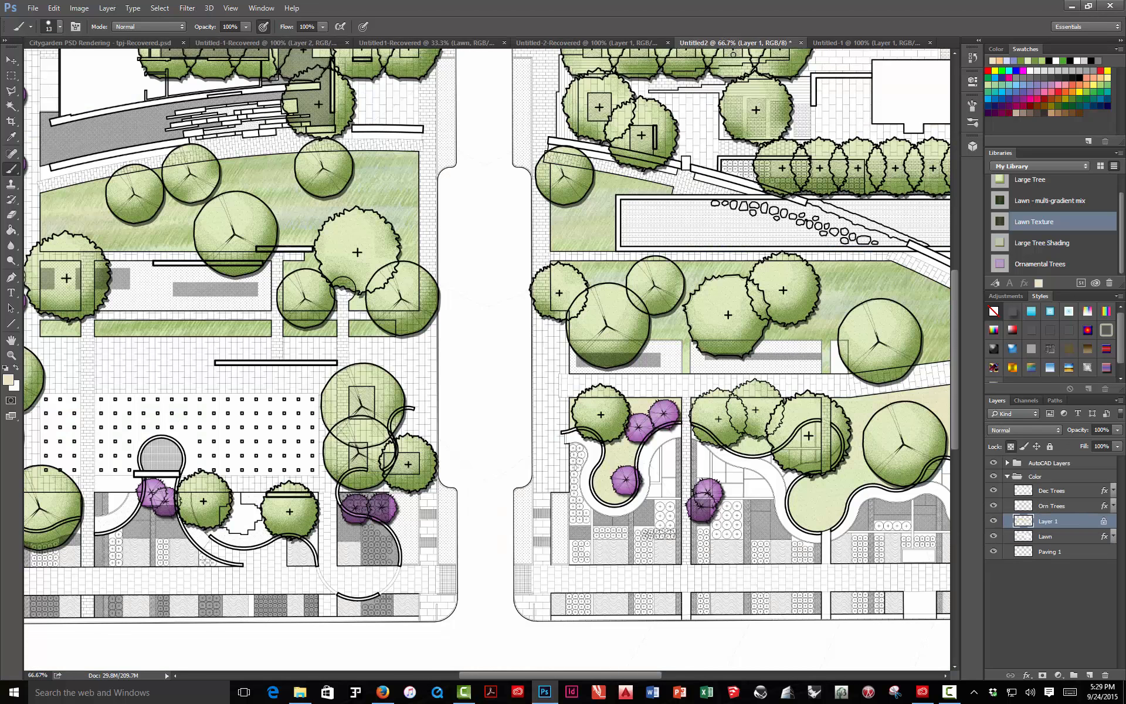
{"action": "left_click", "coordinate": [12, 91]}
{"action": "left_click", "coordinate": [13, 92]}
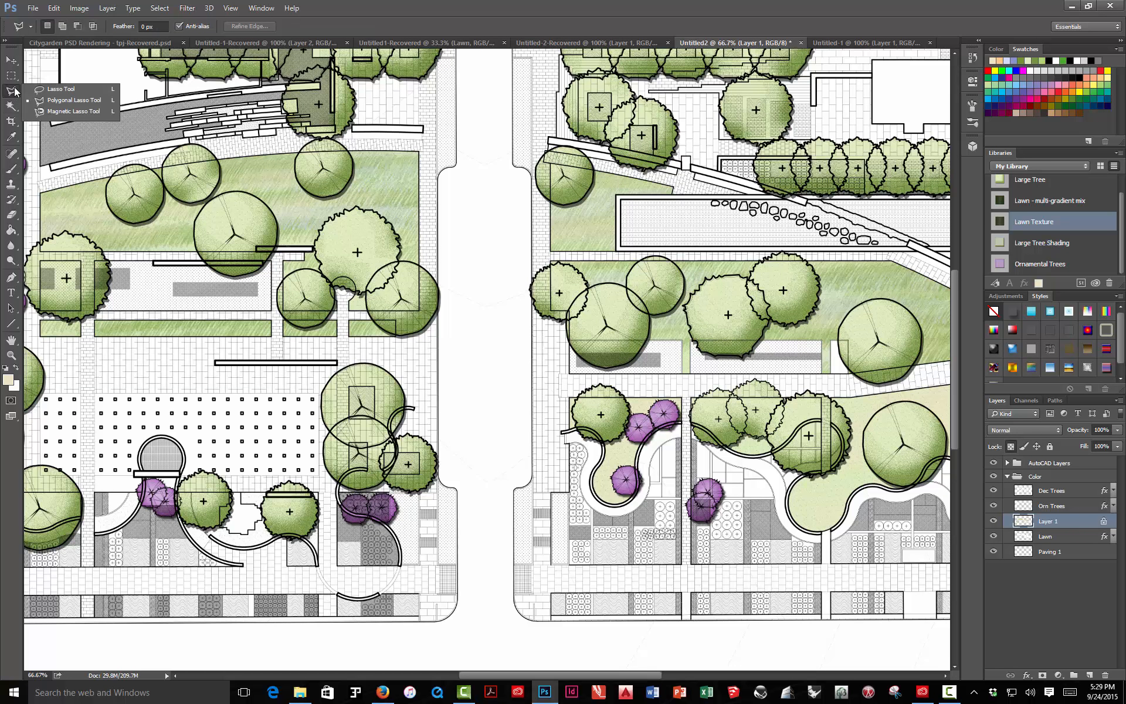
{"action": "left_click", "coordinate": [58, 89]}
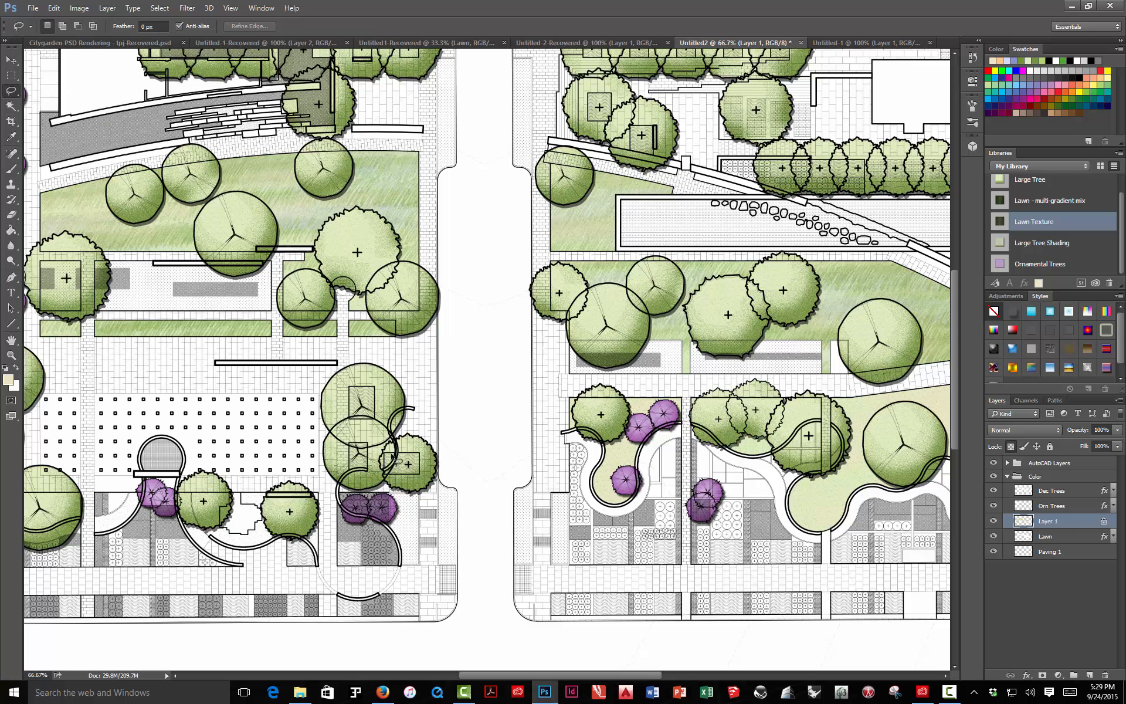
{"action": "left_click", "coordinate": [1053, 491]}
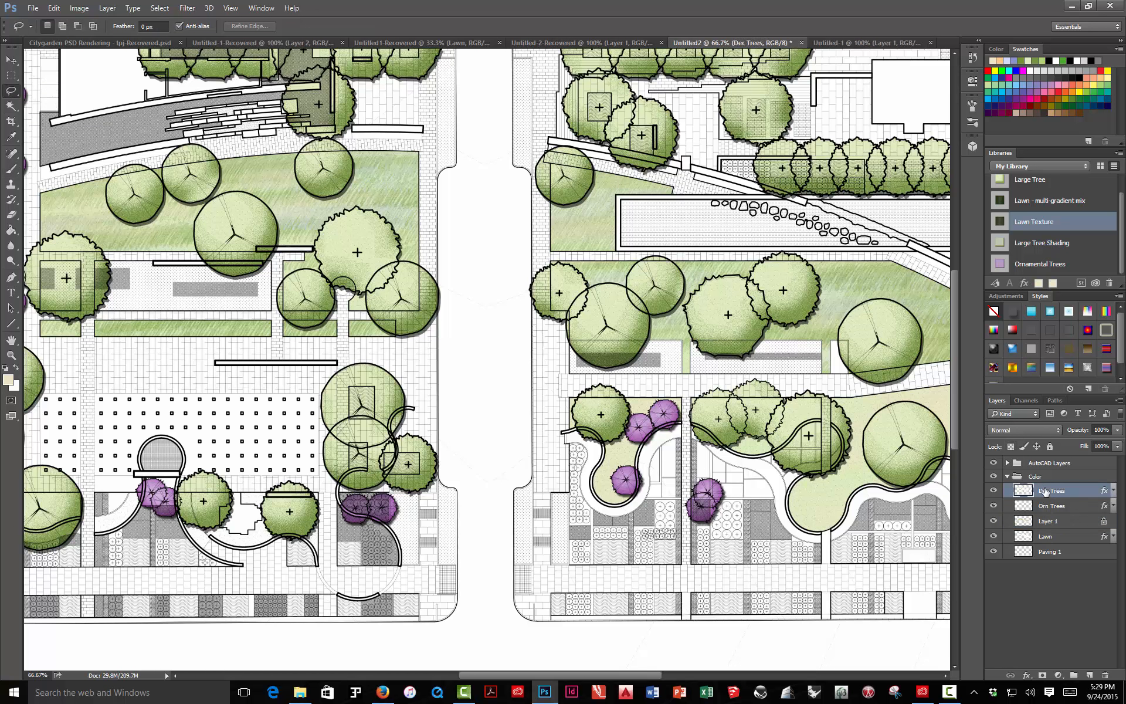
{"action": "mouse_move", "coordinate": [172, 223]}
{"action": "left_mouse_down"}
{"action": "mouse_move", "coordinate": [256, 184]}
{"action": "mouse_move", "coordinate": [314, 200]}
{"action": "mouse_move", "coordinate": [377, 193]}
{"action": "mouse_move", "coordinate": [369, 149]}
{"action": "mouse_move", "coordinate": [178, 132]}
{"action": "mouse_move", "coordinate": [102, 154]}
{"action": "mouse_move", "coordinate": [95, 217]}
{"action": "mouse_move", "coordinate": [150, 228]}
{"action": "left_mouse_up"}
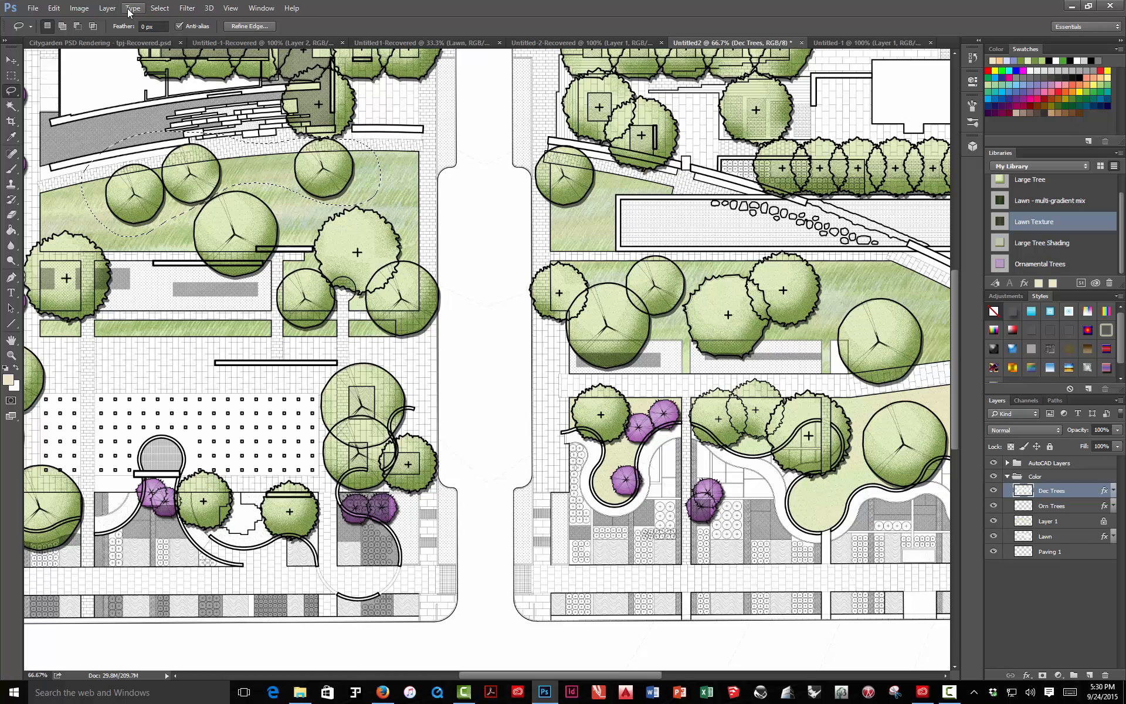
Cut the lassoed small trees from Dec Trees to a new layer and toggle that layer's visibility to check it
{"action": "left_click", "coordinate": [108, 8]}
{"action": "mouse_move", "coordinate": [131, 22]}
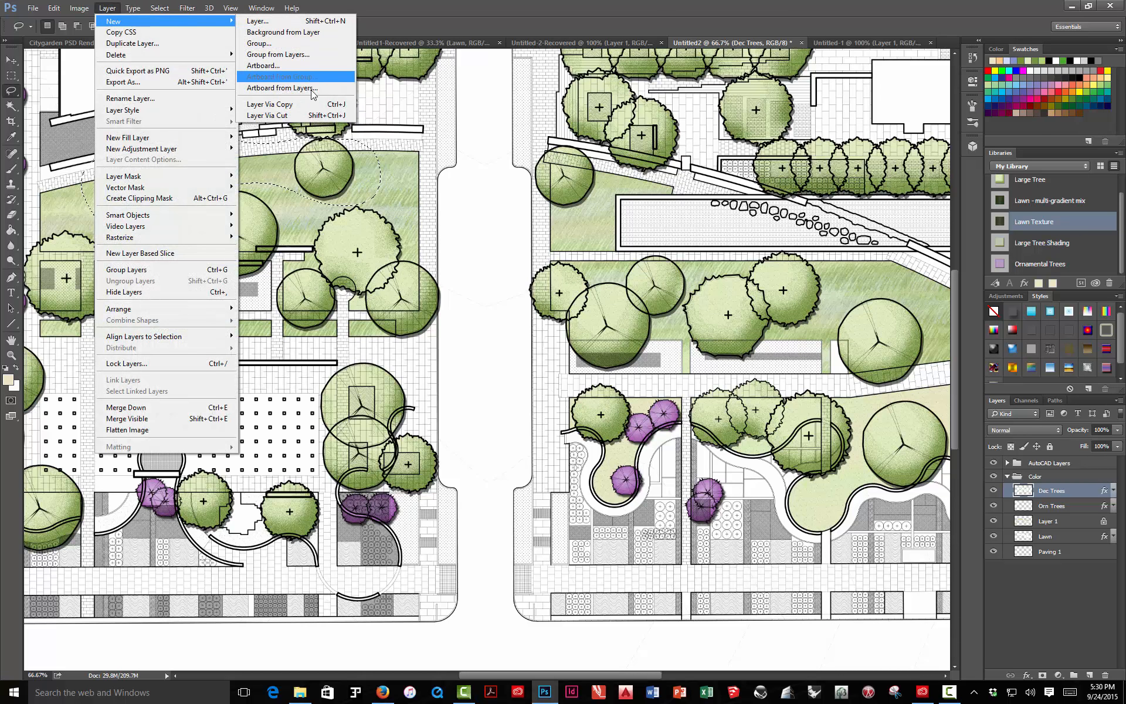
{"action": "left_click", "coordinate": [267, 115]}
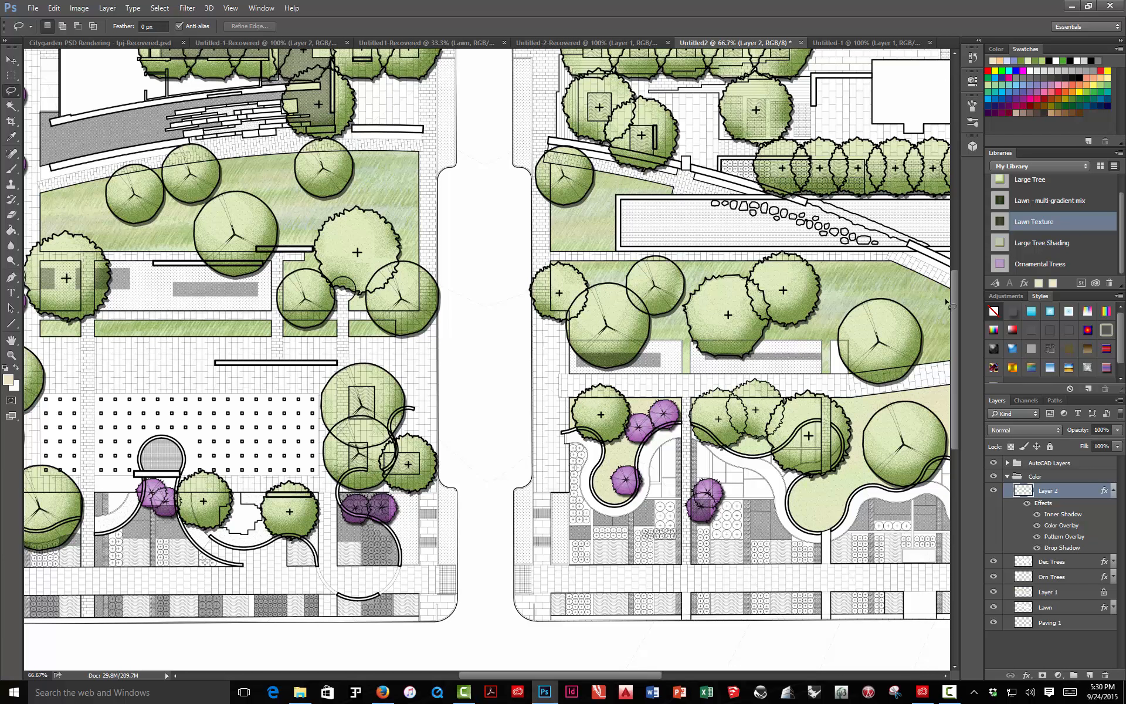
{"action": "left_click", "coordinate": [994, 492]}
{"action": "left_click", "coordinate": [993, 491]}
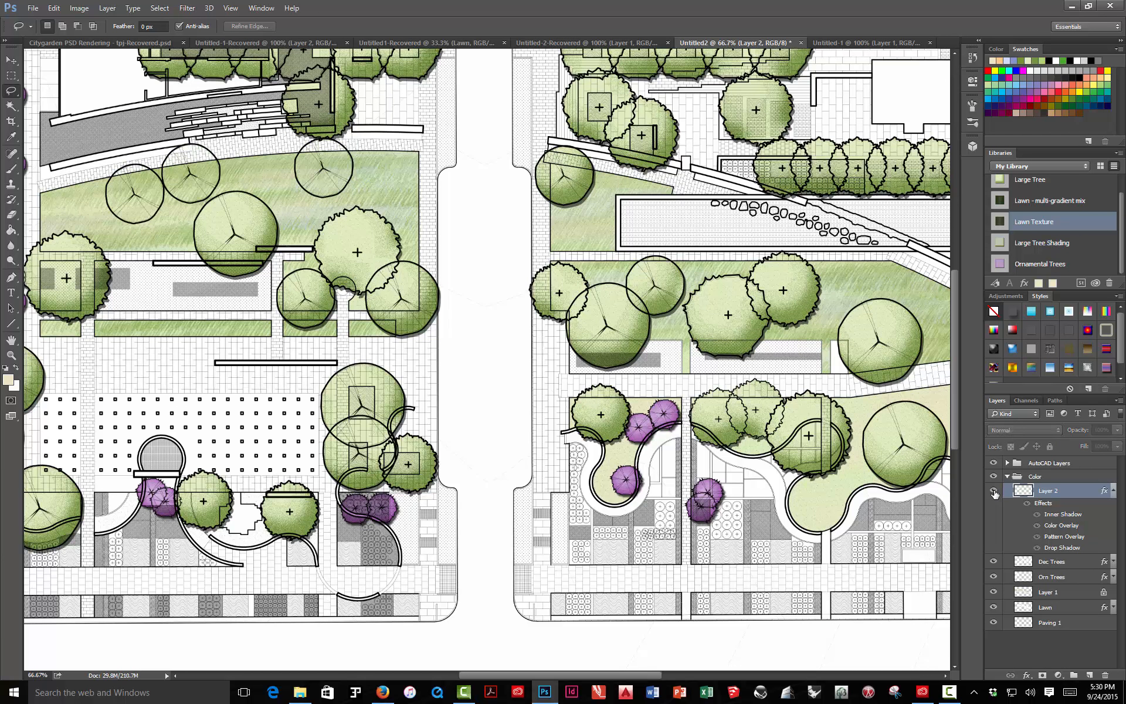
Shift the Color Overlay of Layer 2's three small trees from yellow-green to a cooler, pale mint green hue
{"action": "double_click", "coordinate": [1050, 503]}
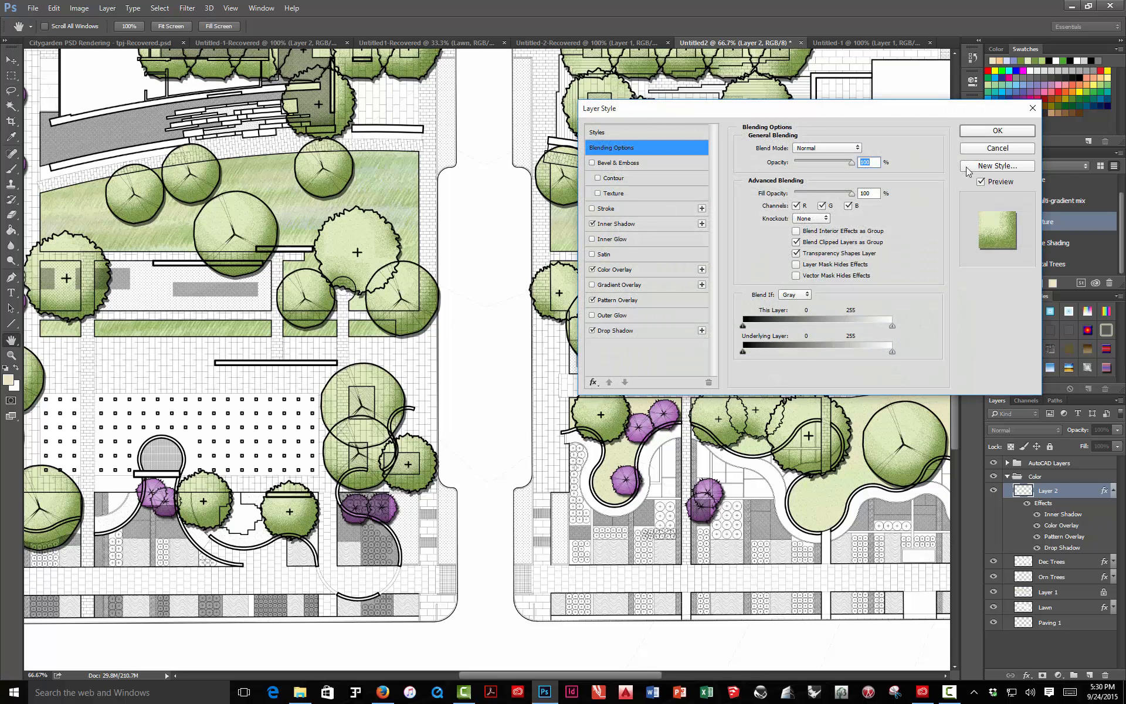
{"action": "left_click", "coordinate": [629, 271]}
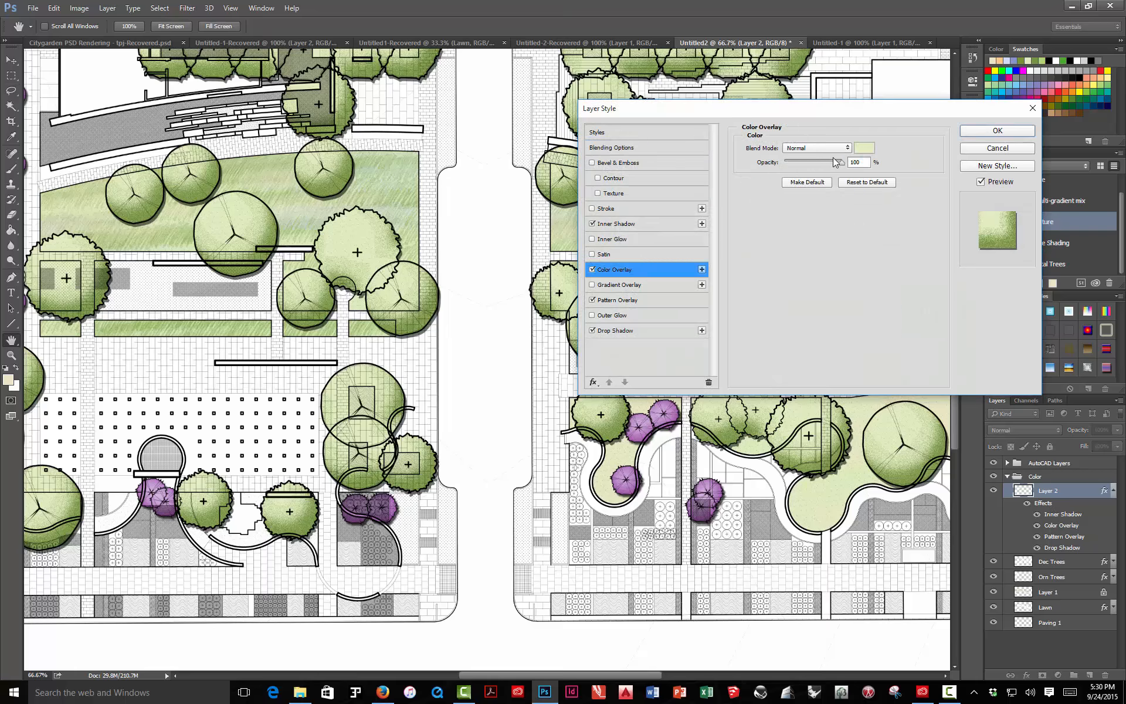
{"action": "left_click", "coordinate": [862, 151]}
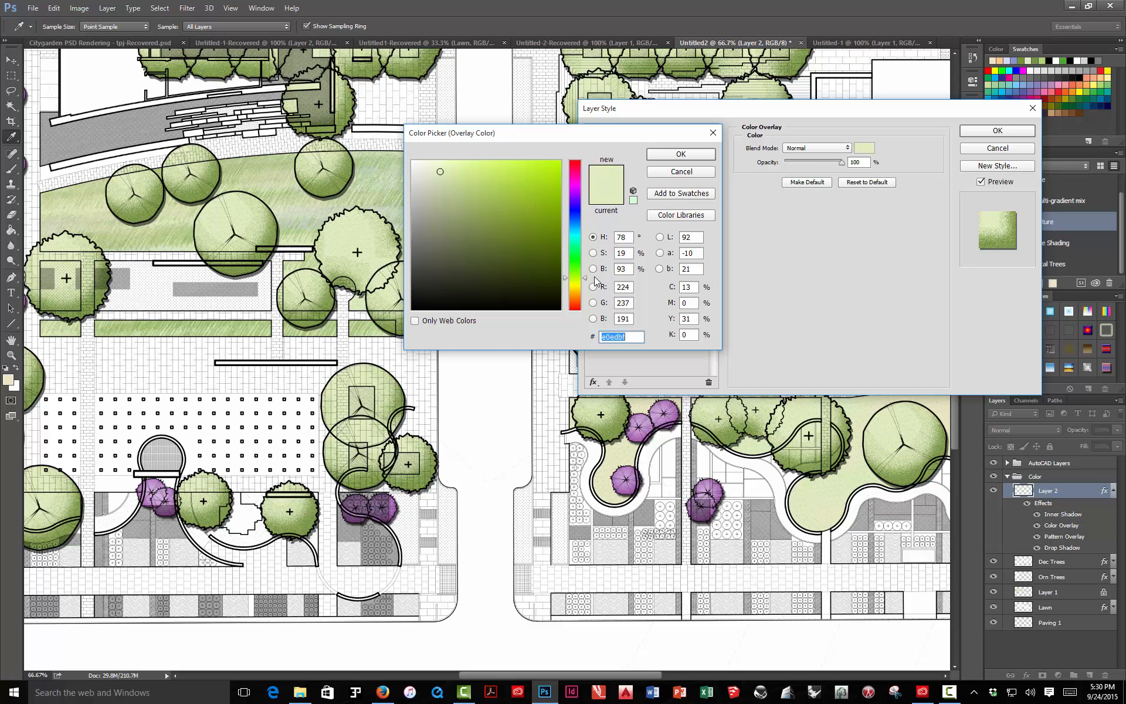
{"action": "left_click_drag", "start_coordinate": [585, 281], "coordinate": [590, 264]}
{"action": "left_click", "coordinate": [681, 154]}
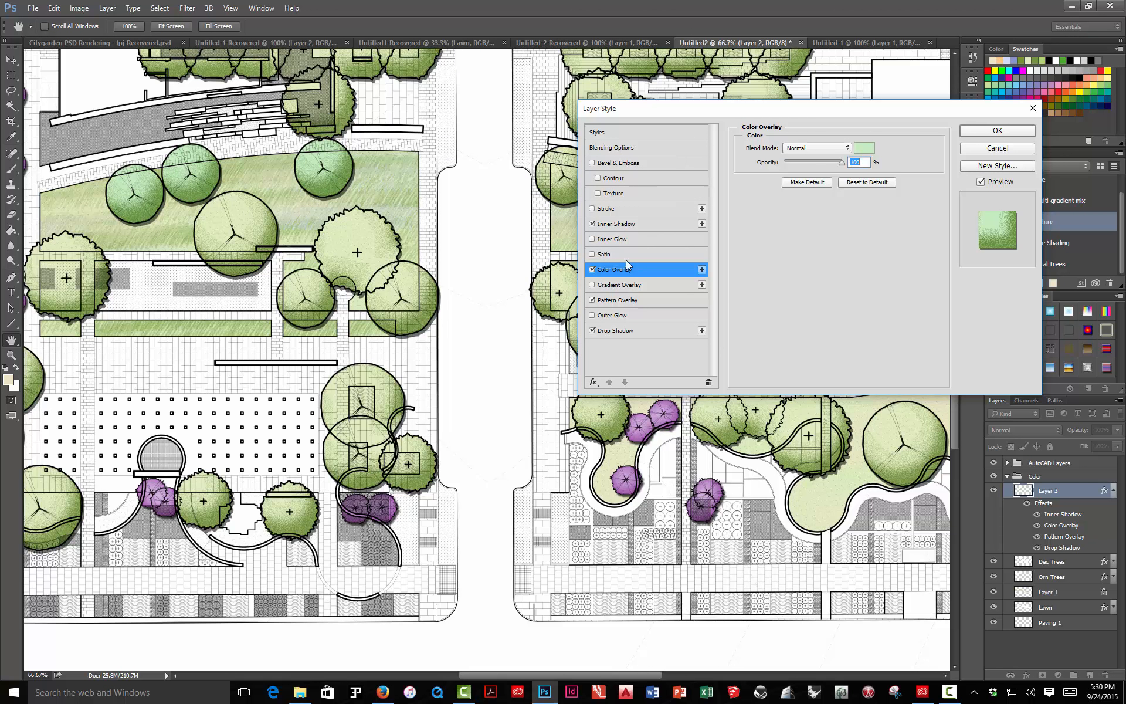
Set Layer 2's Inner Shadow colour to a darker green, #317e1f, slightly lower the shadow's opacity, and apply the layer style
{"action": "left_click", "coordinate": [617, 226]}
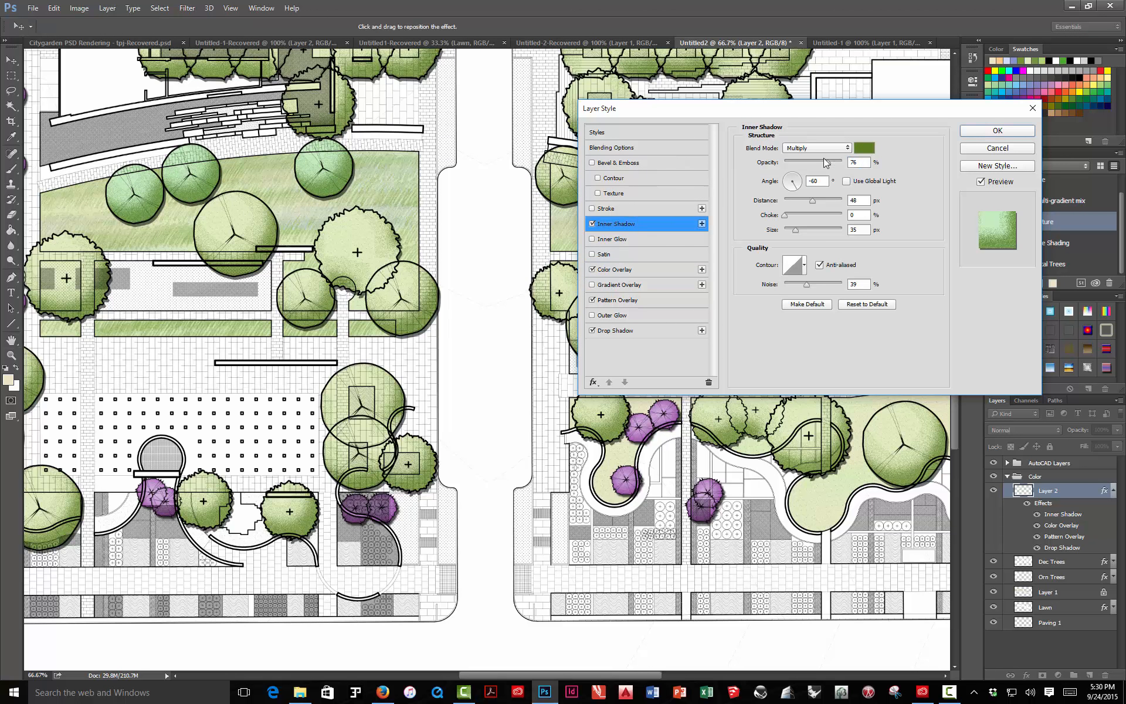
{"action": "left_click", "coordinate": [864, 148]}
{"action": "left_click_drag", "start_coordinate": [584, 274], "coordinate": [588, 269]}
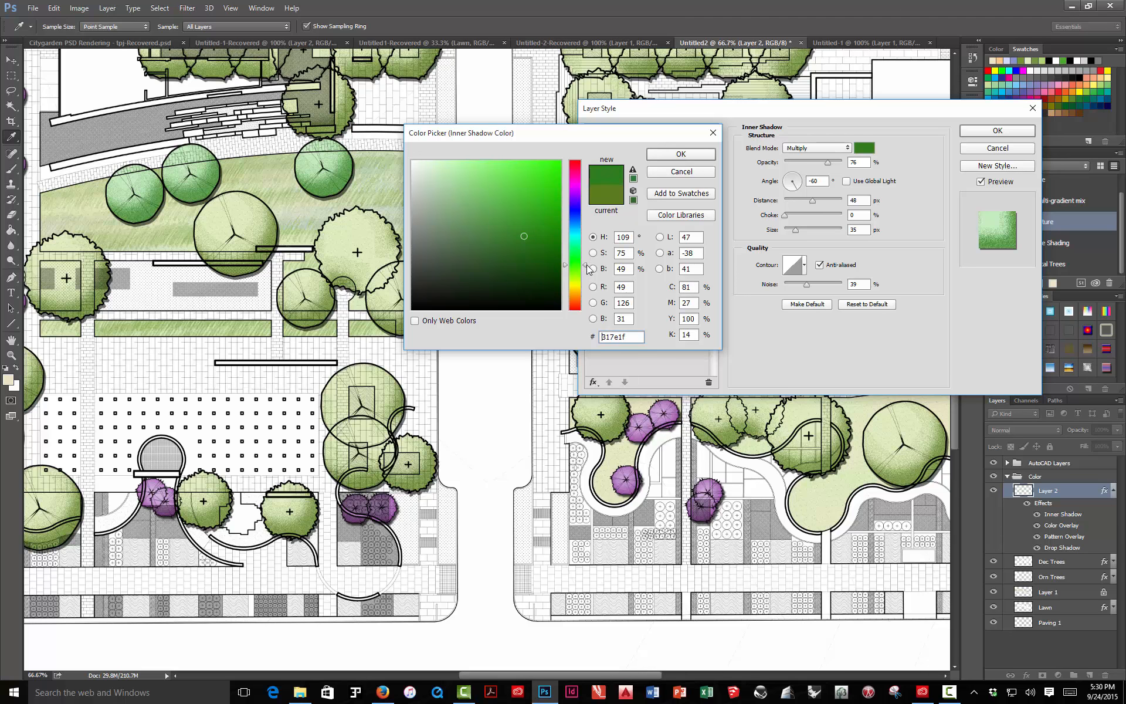
{"action": "left_click", "coordinate": [680, 154]}
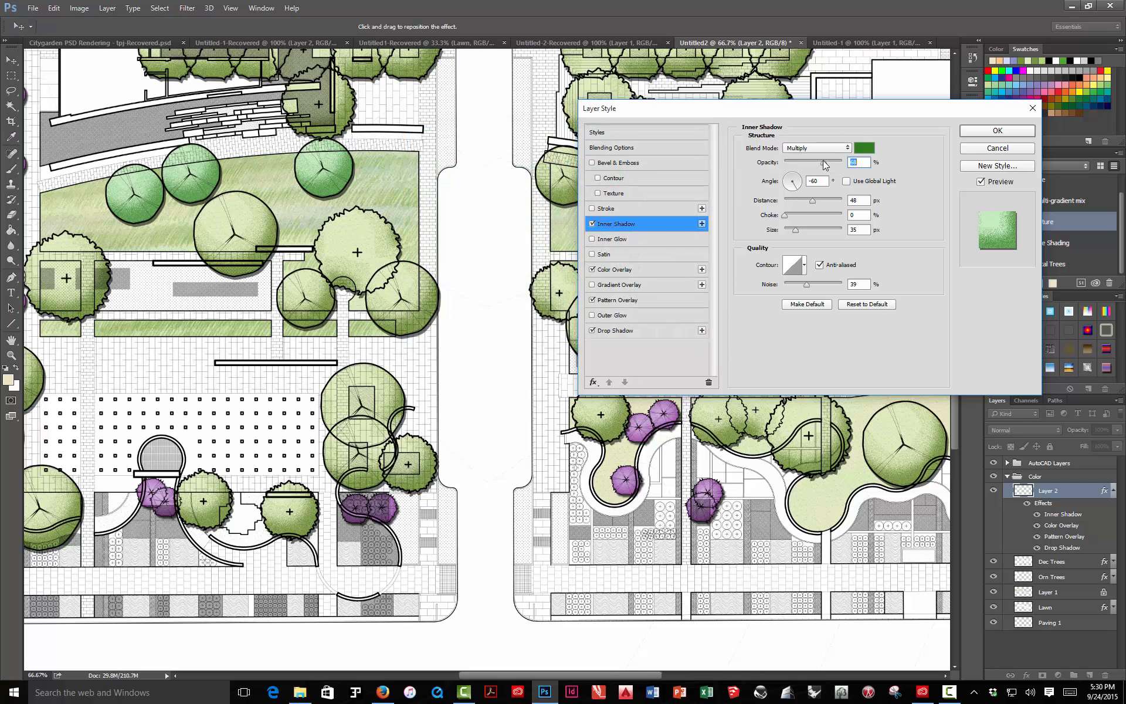
{"action": "left_click", "coordinate": [991, 130]}
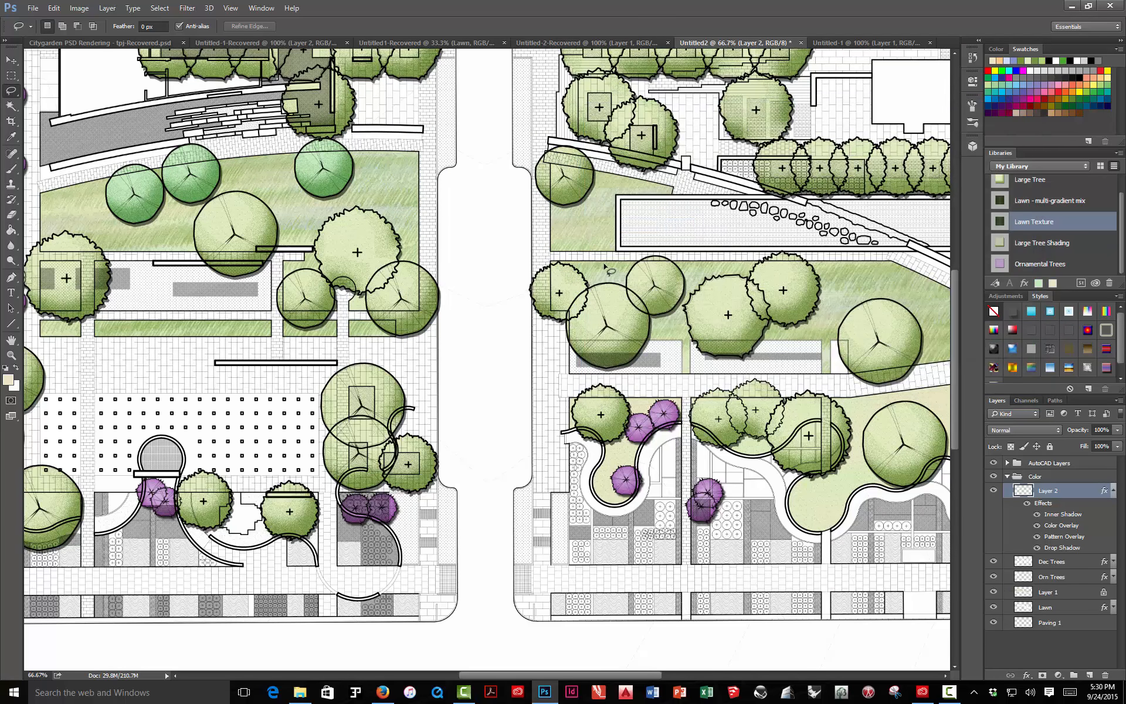
{"action": "key", "text": "ctrl+minus"}
{"action": "key", "text": "ctrl+minus"}
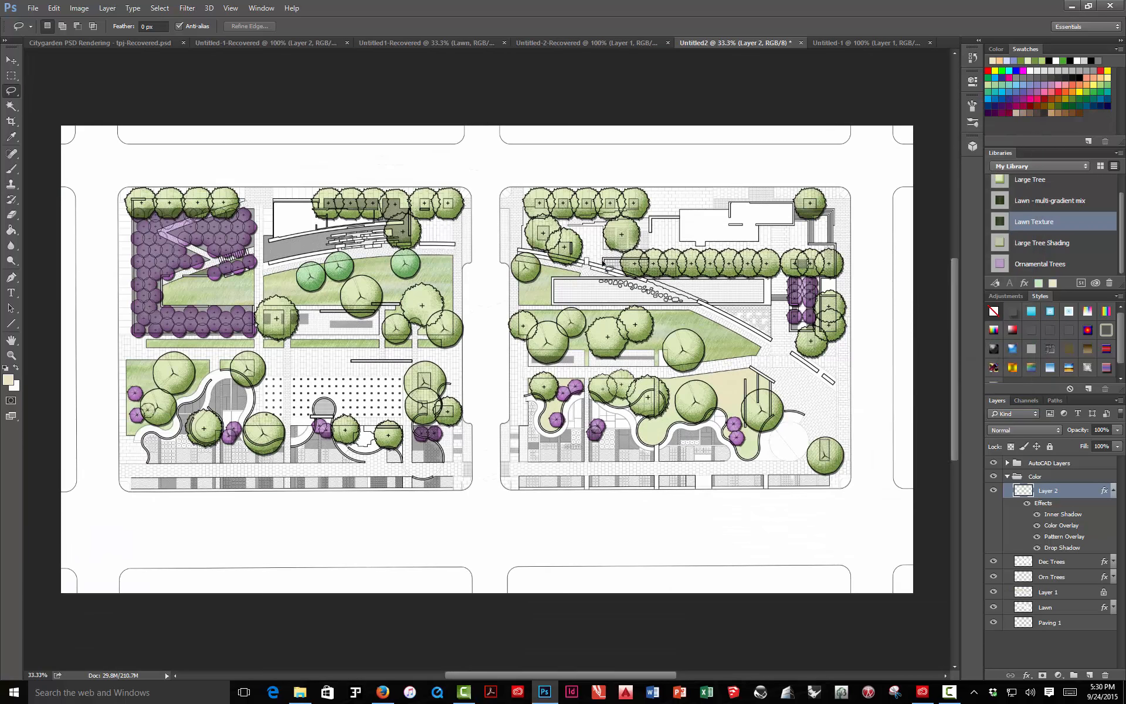